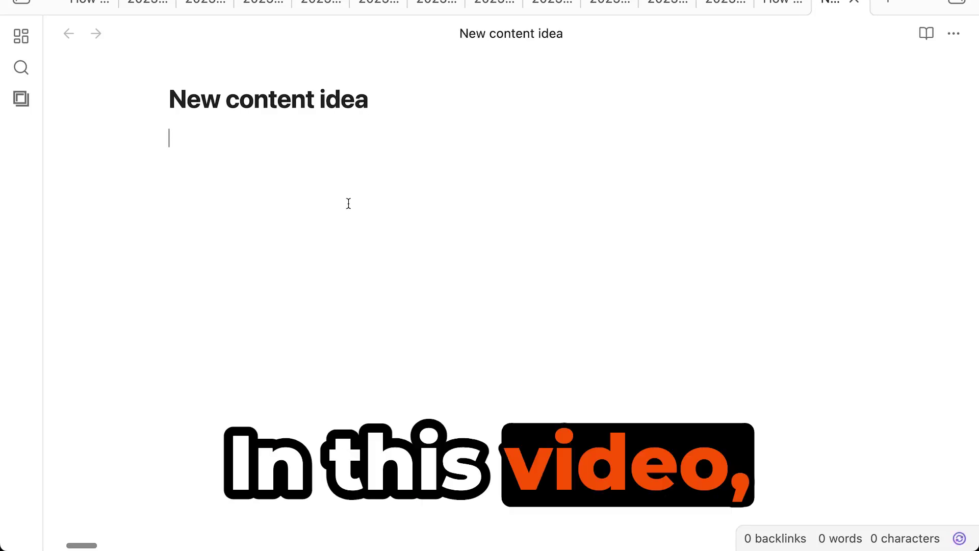
Step: Add an "Outline:" line to the note and link How I Use Obsidian To Create Daily Content (Beginner Friendly) below it
{"action": "key", "text": "BackSpace"}
{"action": "type", "text": "utline:"}
{"action": "key", "text": "Return"}
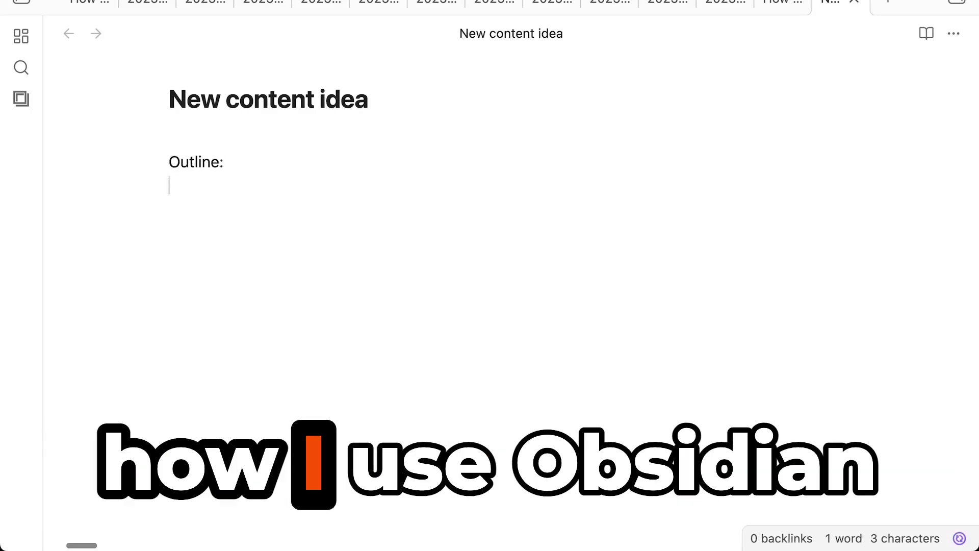
{"action": "type", "text": "[["}
{"action": "key", "text": "Down"}
{"action": "key", "text": "Return"}
{"action": "key", "text": "Return"}
Step: Add a link to the note 2025-08-26-5 Simple Rules I Follow Religiously To Publish Daily Content on the next outline line
{"action": "type", "text": "[["}
{"action": "key", "text": "Down"}
{"action": "key", "text": "Down"}
{"action": "key", "text": "Down"}
{"action": "key", "text": "Down"}
{"action": "key", "text": "Down"}
{"action": "key", "text": "Down"}
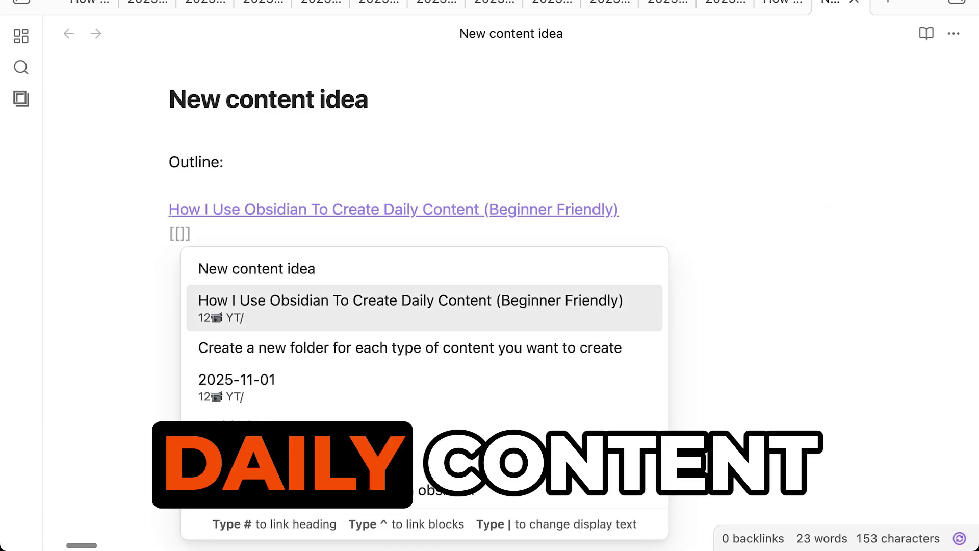
{"action": "key", "text": "Return"}
{"action": "key", "text": "Return"}
Step: Add a link to the note "2025-10-24-are substack and medium the new blogs?" as the third outline entry
{"action": "type", "text": "[["}
{"action": "key", "text": "Down"}
{"action": "key", "text": "Down"}
{"action": "key", "text": "Down"}
{"action": "key", "text": "Down"}
{"action": "key", "text": "Down"}
{"action": "key", "text": "Down"}
{"action": "key", "text": "Down"}
{"action": "key", "text": "Down"}
{"action": "key", "text": "Down"}
{"action": "key", "text": "Down"}
{"action": "key", "text": "Down"}
{"action": "key", "text": "Down"}
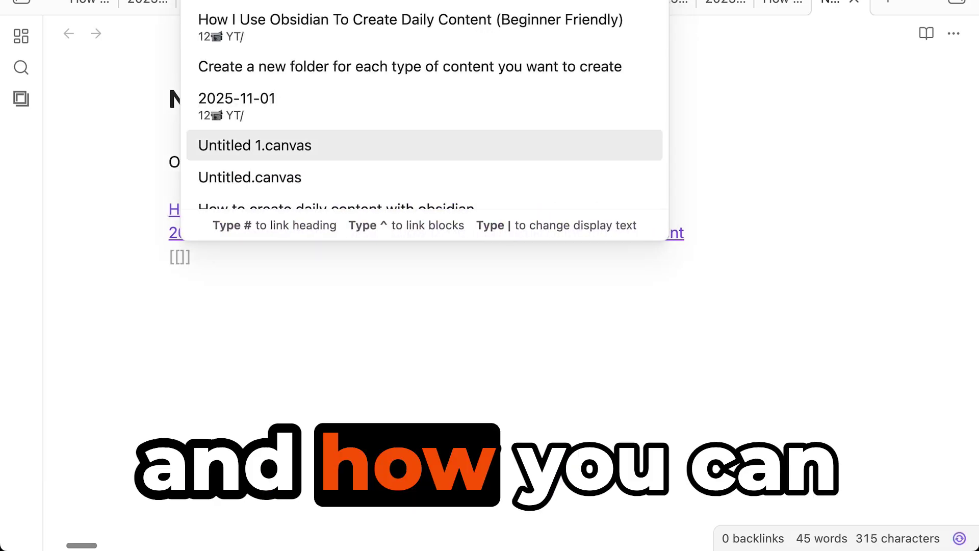
{"action": "key", "text": "Return"}
{"action": "key", "text": "Return"}
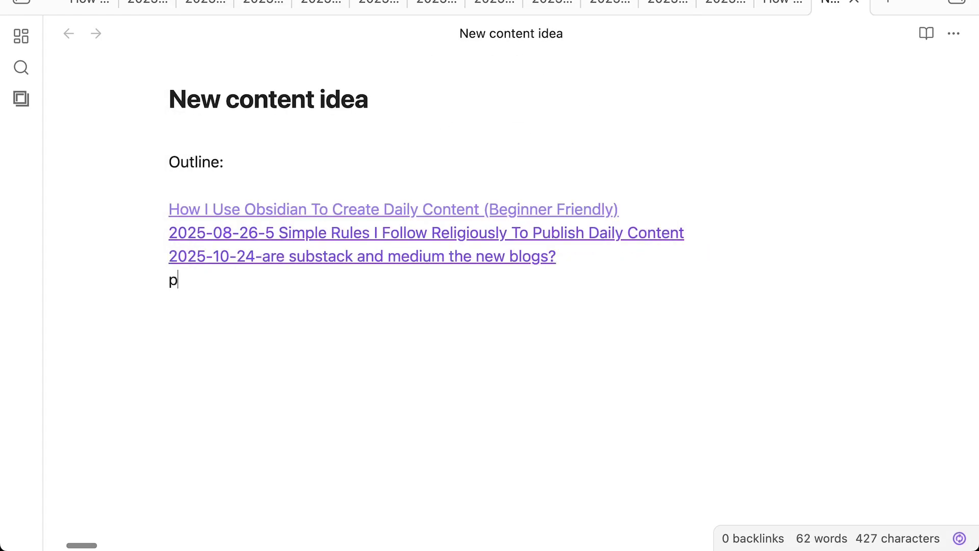
Step: Add a link to the note 2025-10-03-Why Charlatans Build Bigger Audiences Than MDs and PhDs as the fourth outline entry
{"action": "type", "text": "[["}
{"action": "key", "text": "Down"}
{"action": "key", "text": "Down"}
{"action": "key", "text": "Down"}
{"action": "key", "text": "Down"}
{"action": "key", "text": "Down"}
{"action": "key", "text": "Down"}
{"action": "key", "text": "Down"}
{"action": "key", "text": "Down"}
{"action": "key", "text": "Down"}
{"action": "key", "text": "Down"}
{"action": "key", "text": "Return"}
Step: Start a section labelled "Article:" a few lines below the outline links
{"action": "key", "text": "Return"}
{"action": "key", "text": "Return"}
{"action": "key", "text": "Return"}
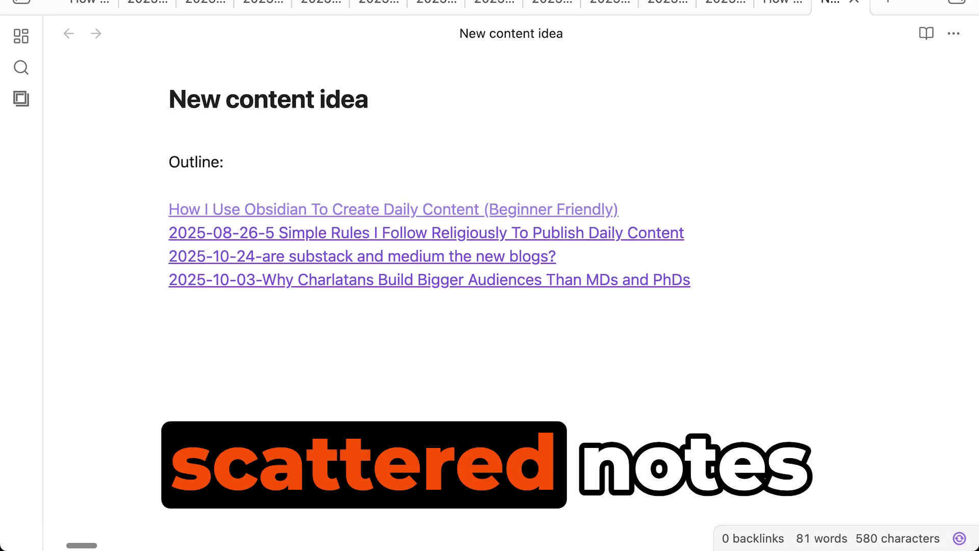
{"action": "type", "text": "Article:"}
{"action": "key", "text": "Return"}
{"action": "key", "text": "Return"}
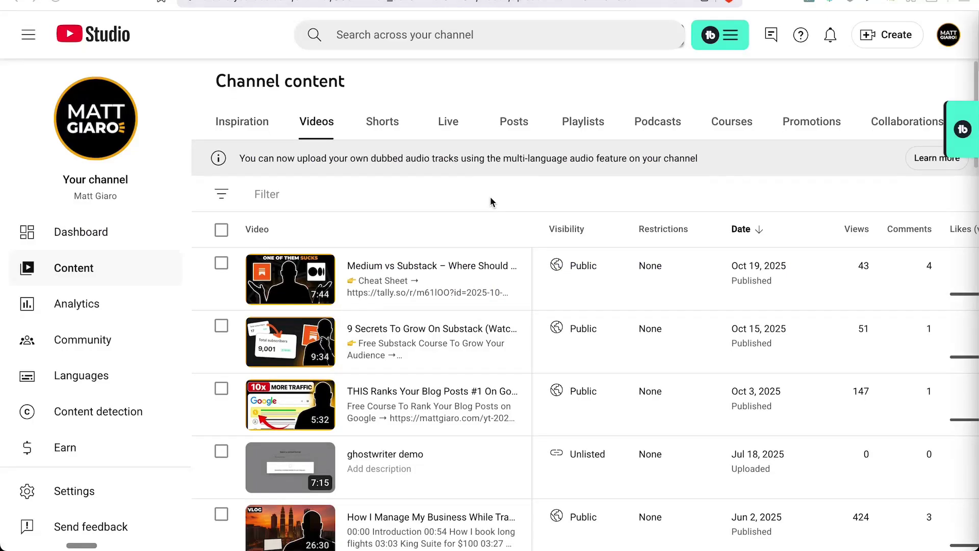
Step: Look through the channel's videos in YouTube Studio, the newsletter's article archive and the feed of short notes
{"action": "scroll", "coordinate": [490, 197], "scroll_direction": "down", "scroll_amount": 15}
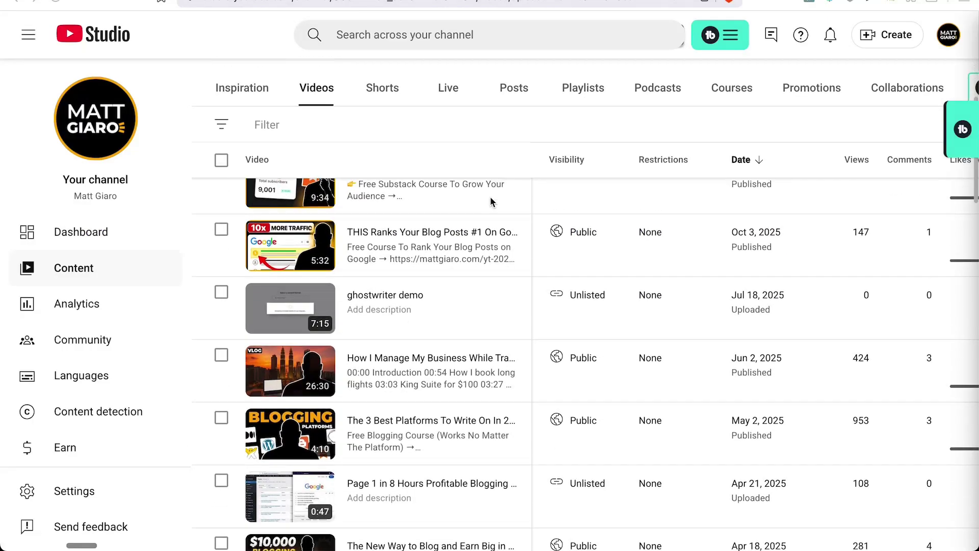
{"action": "scroll", "coordinate": [490, 196], "scroll_direction": "down", "scroll_amount": 15}
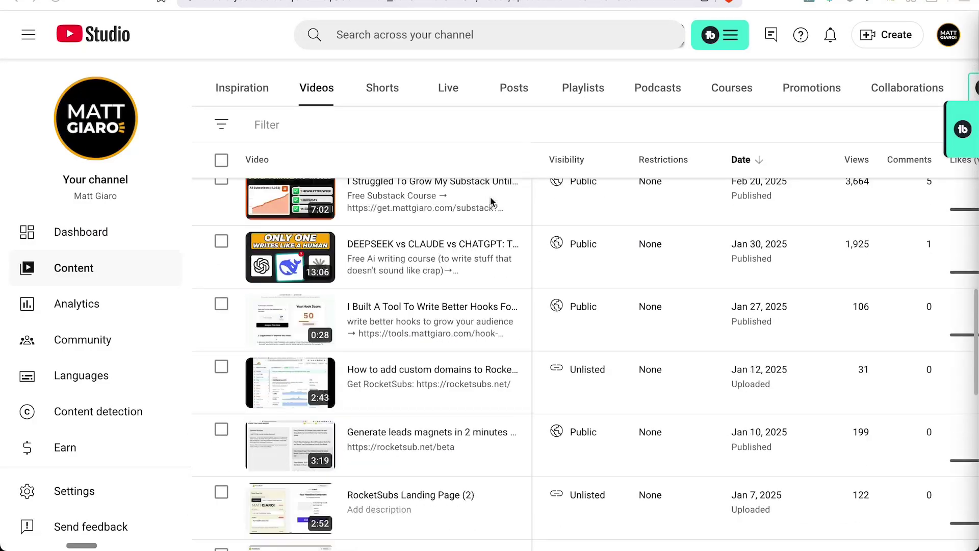
{"action": "scroll", "coordinate": [491, 197], "scroll_direction": "down", "scroll_amount": 2}
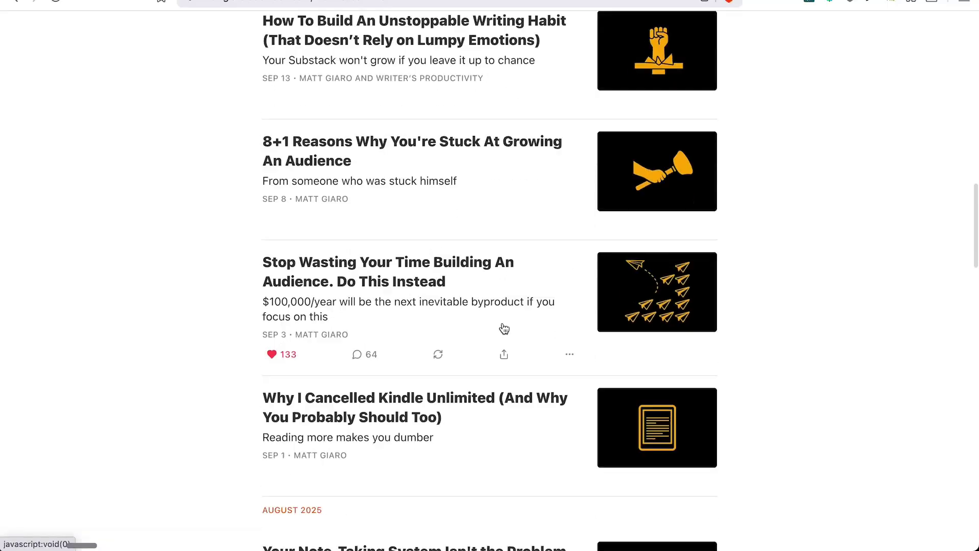
{"action": "scroll", "coordinate": [503, 326], "scroll_direction": "down", "scroll_amount": 20}
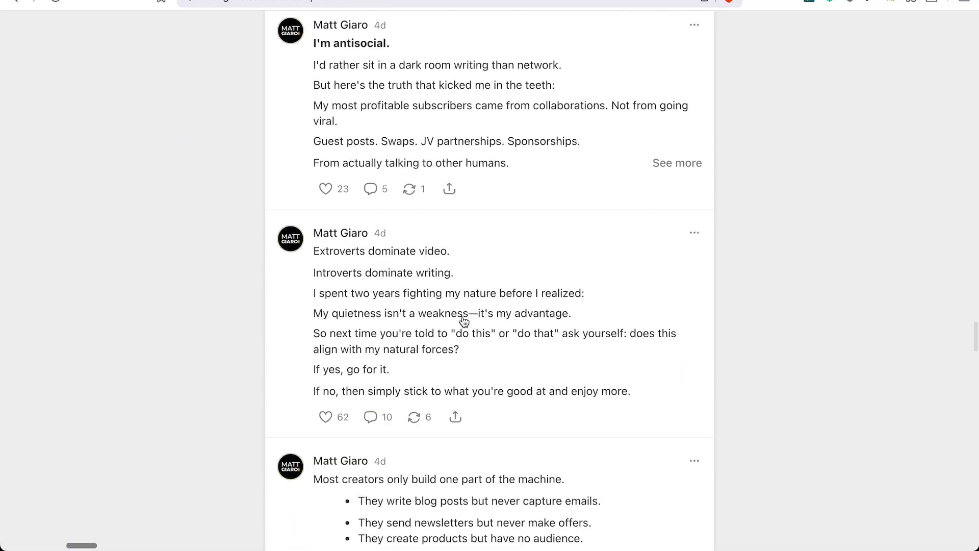
{"action": "scroll", "coordinate": [464, 322], "scroll_direction": "down", "scroll_amount": 15}
{"action": "scroll", "coordinate": [464, 321], "scroll_direction": "down", "scroll_amount": 7}
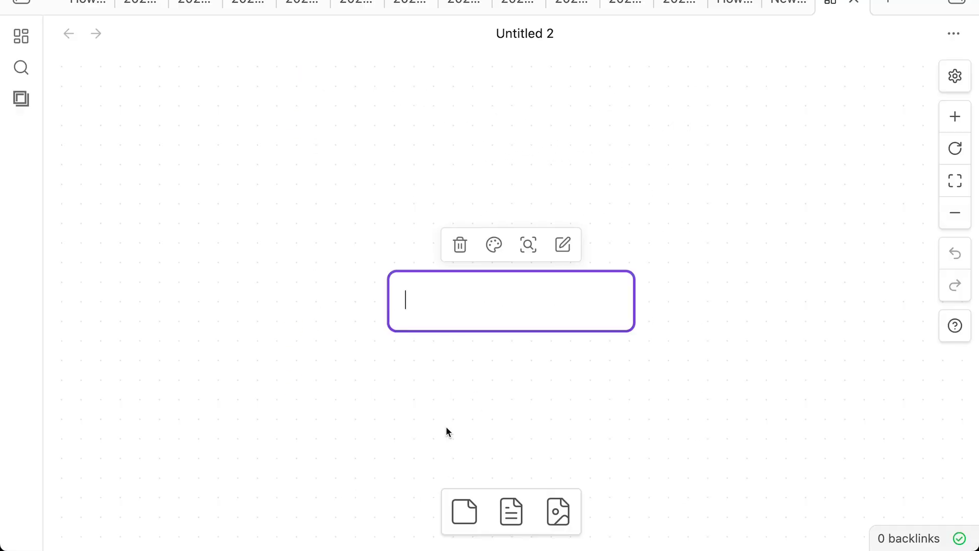
Step: Label the canvas card "STEP 1 ->" and lay out two further step cards numbered "2 →" and "3 →"
{"action": "type", "text": "STEP 1 ->"}
{"action": "left_click", "coordinate": [344, 307]}
{"action": "left_click_drag", "start_coordinate": [464, 297], "coordinate": [809, 200]}
{"action": "double_click", "coordinate": [456, 209]}
{"action": "type", "text": "2 →"}
{"action": "double_click", "coordinate": [771, 210]}
{"action": "type", "text": "3 →"}
{"action": "left_click", "coordinate": [686, 346]}
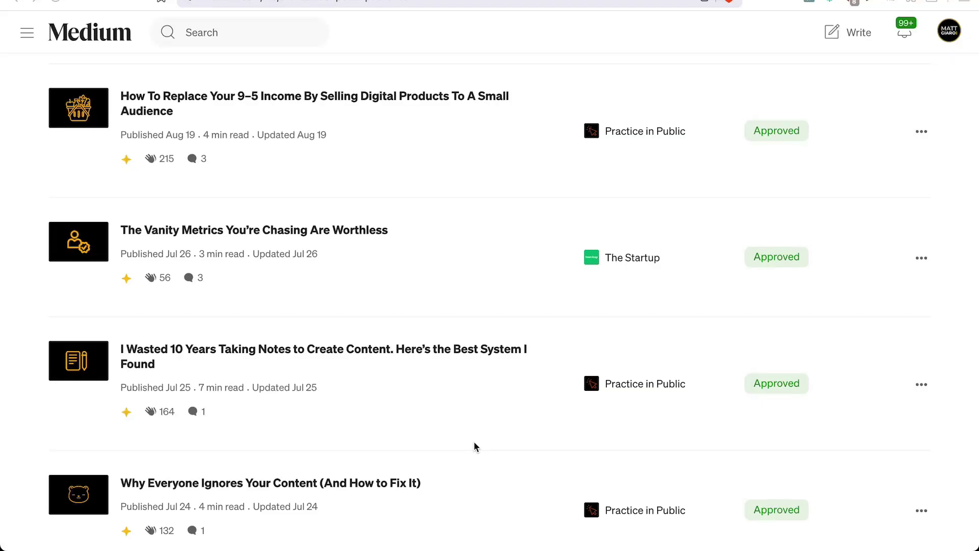
Step: Look through the list of published stories on Medium
{"action": "scroll", "coordinate": [474, 446], "scroll_direction": "down", "scroll_amount": 10}
{"action": "scroll", "coordinate": [474, 447], "scroll_direction": "down", "scroll_amount": 8}
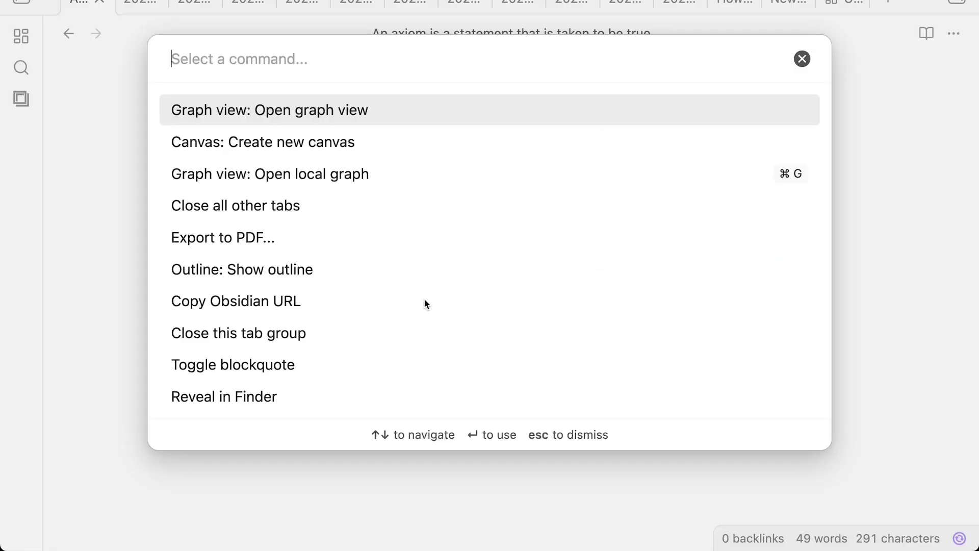
Step: Open the vault's graph view in Obsidian and examine the network of linked notes
{"action": "key", "text": "Return"}
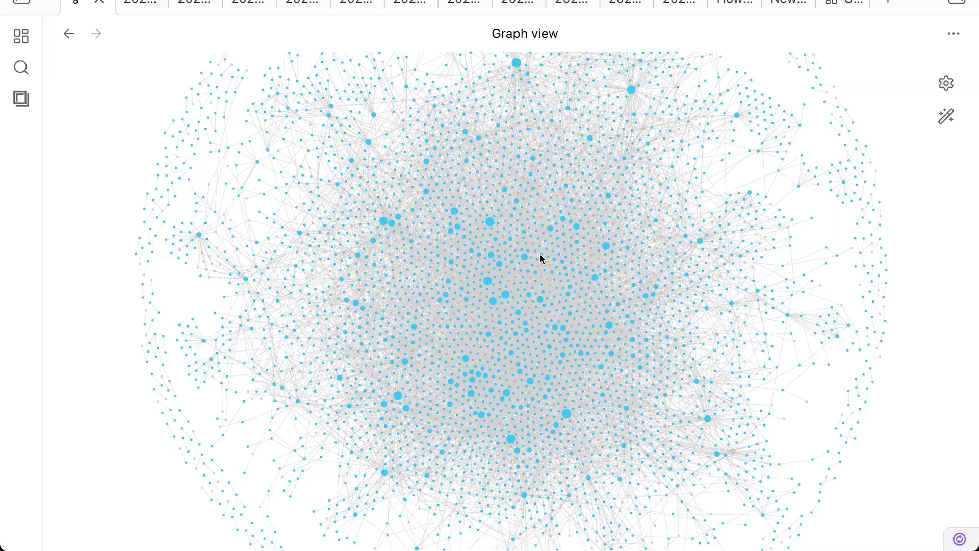
{"action": "scroll", "coordinate": [541, 259], "scroll_direction": "up", "scroll_amount": 5}
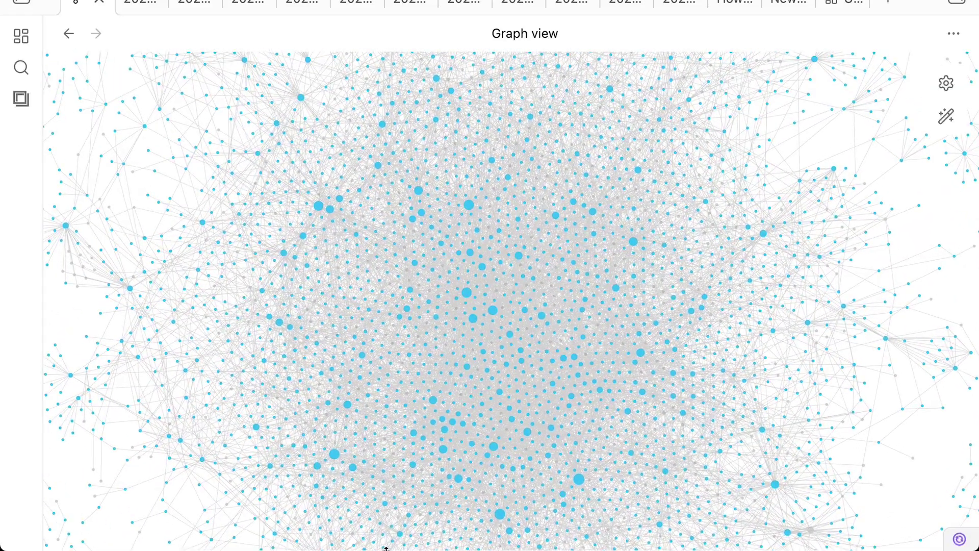
{"action": "scroll", "coordinate": [393, 424], "scroll_direction": "down", "scroll_amount": 5}
{"action": "scroll", "coordinate": [392, 424], "scroll_direction": "down", "scroll_amount": 5}
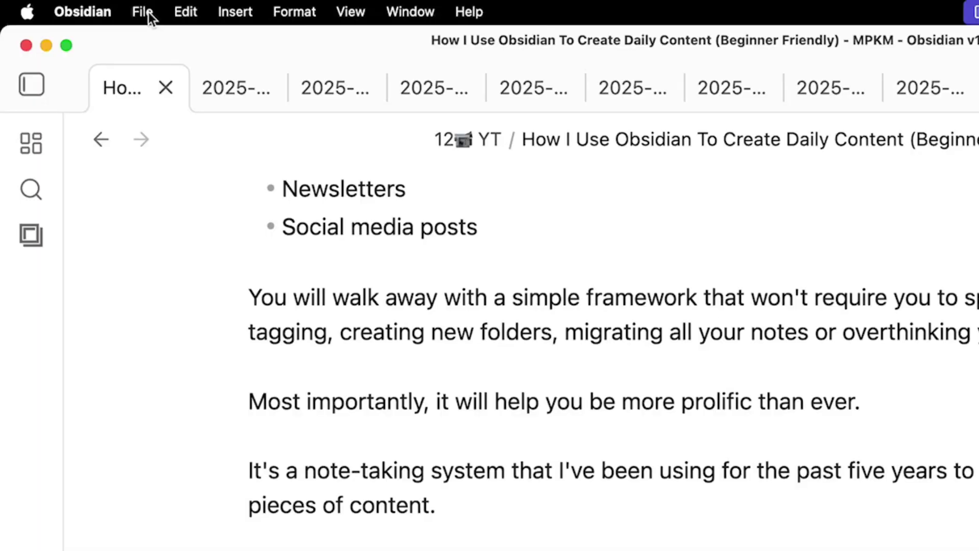
Step: Create a new local vault named Content Brain, stored in the Documents folder
{"action": "left_click", "coordinate": [142, 12]}
{"action": "left_click", "coordinate": [171, 175]}
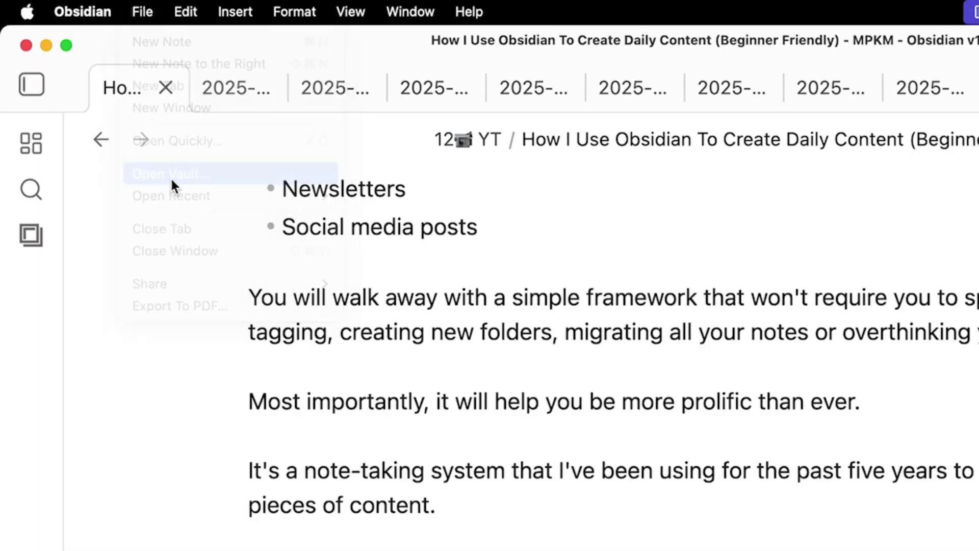
{"action": "left_click", "coordinate": [977, 409]}
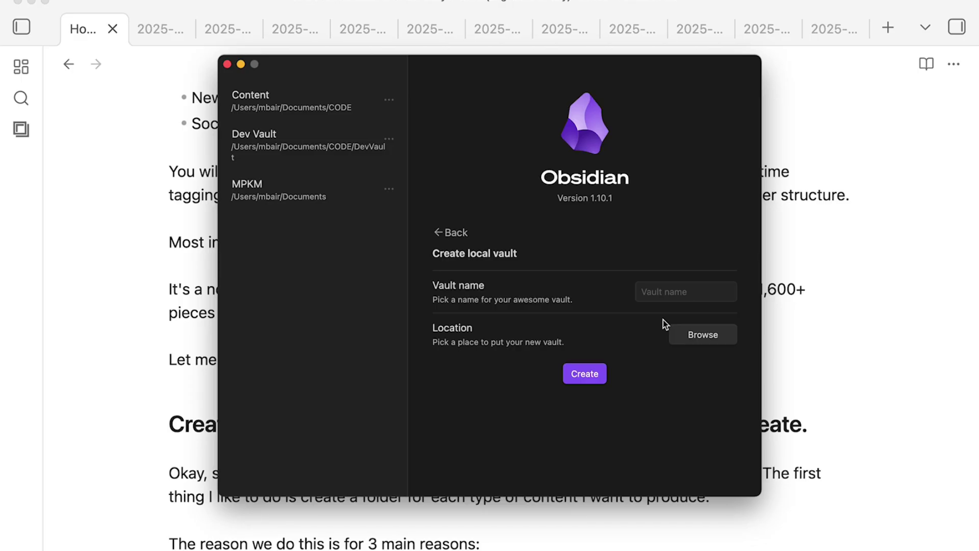
{"action": "left_click", "coordinate": [665, 293]}
{"action": "type", "text": "Content Brain"}
{"action": "left_click", "coordinate": [592, 375]}
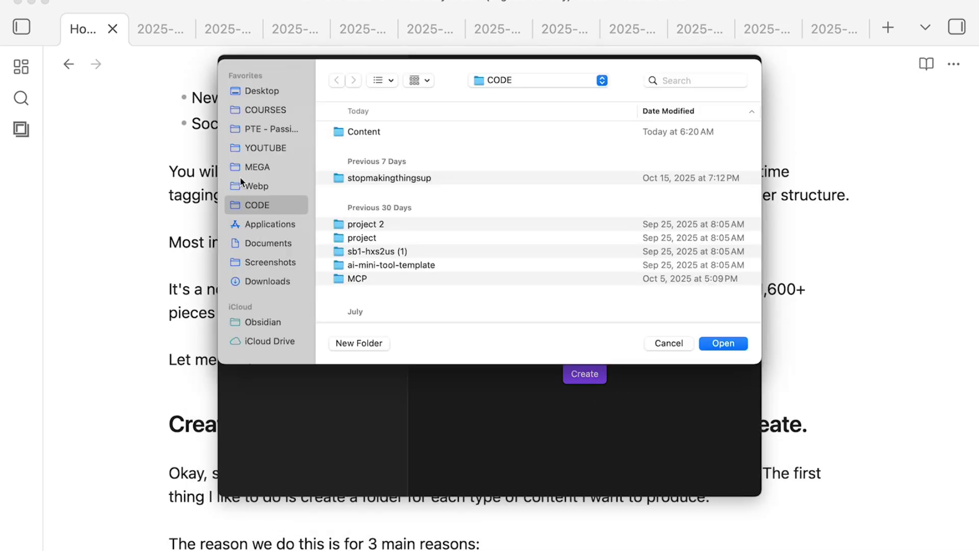
{"action": "left_click", "coordinate": [278, 245]}
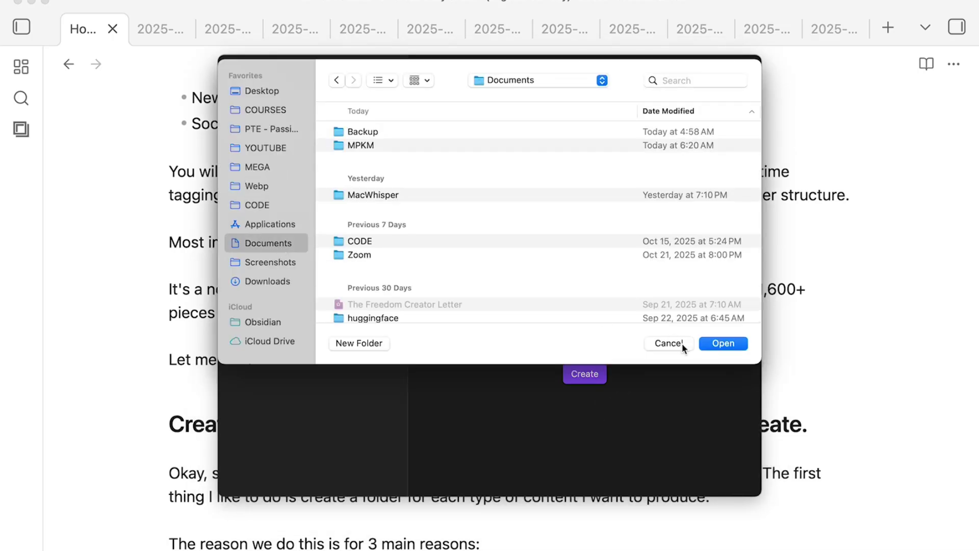
{"action": "left_click", "coordinate": [734, 343]}
{"action": "left_click", "coordinate": [581, 418]}
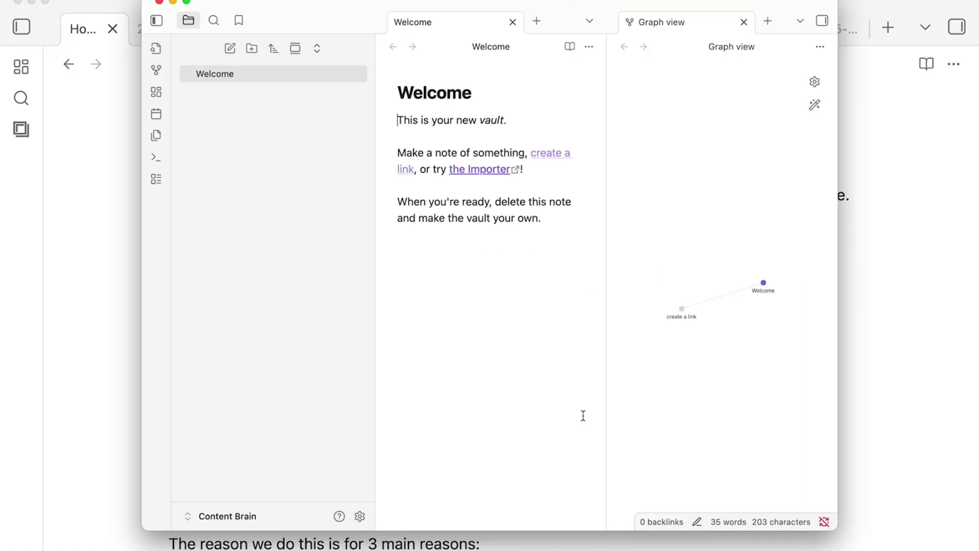
Step: Clear the new vault's workspace by closing the graph view and deleting the Welcome note
{"action": "double_click", "coordinate": [617, 3]}
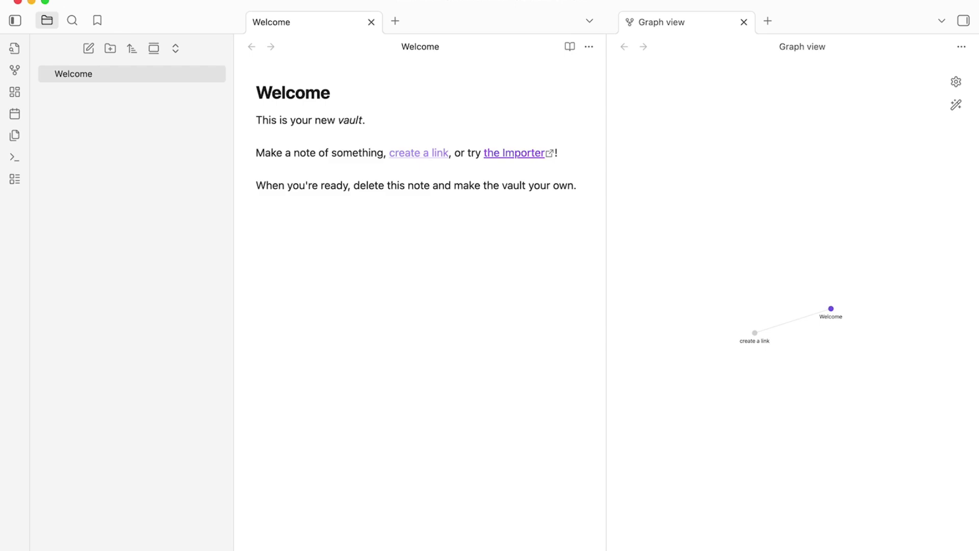
{"action": "left_click", "coordinate": [744, 22]}
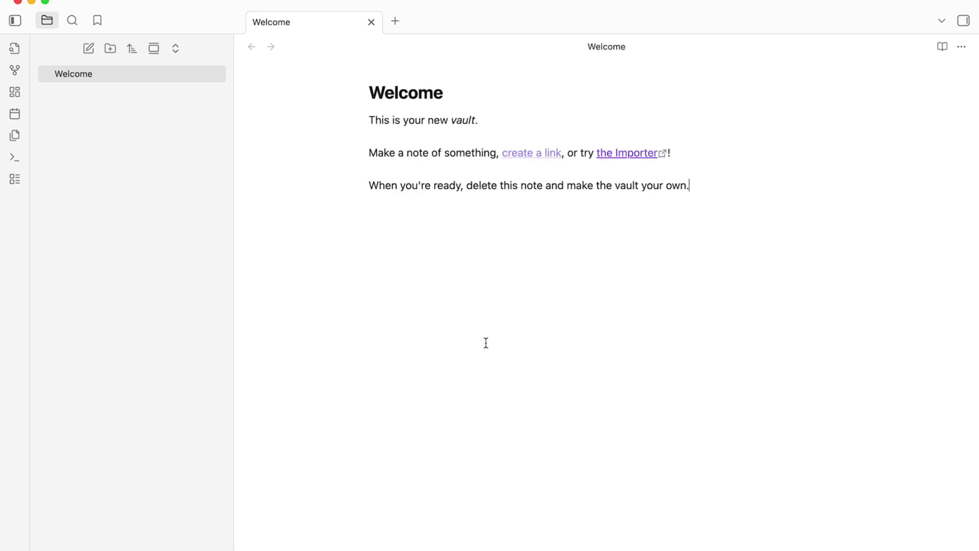
{"action": "key", "text": "super+BackSpace"}
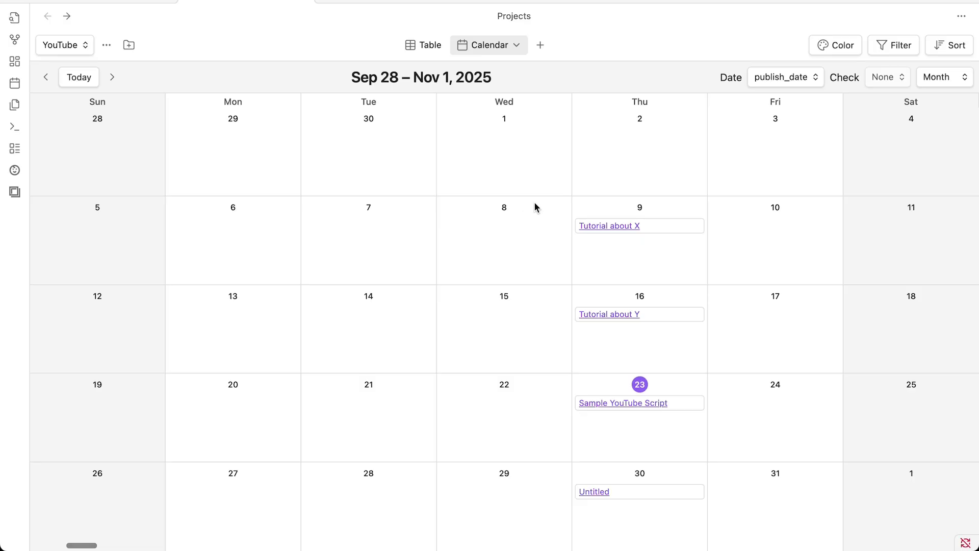
Step: View the YouTube project as a table, and return to its calendar view
{"action": "left_click", "coordinate": [426, 48]}
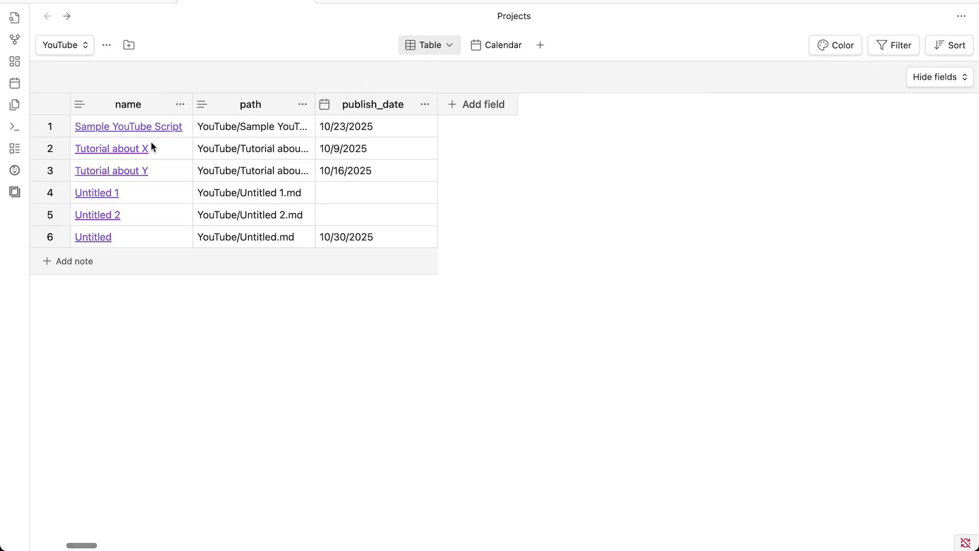
{"action": "left_click", "coordinate": [489, 45]}
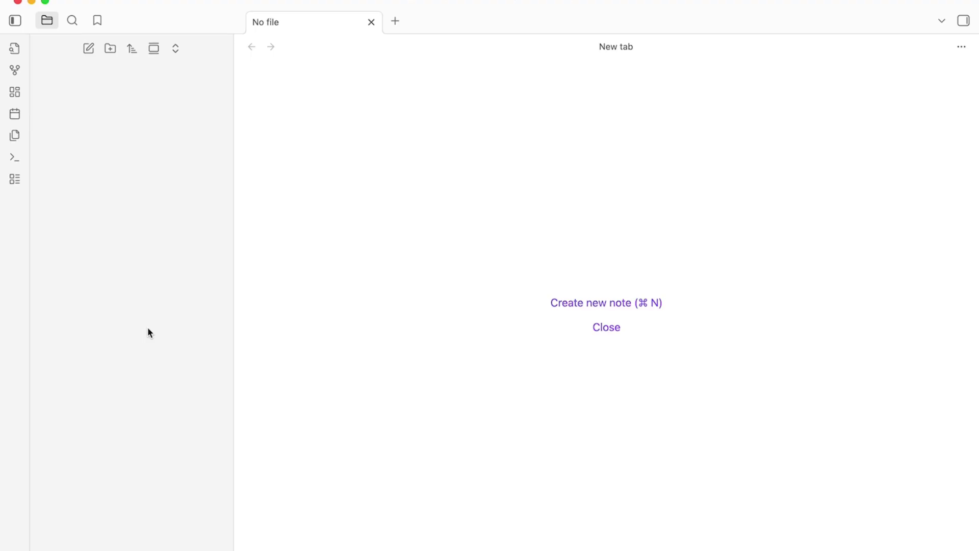
Step: Create three folders in the Content Brain vault named YouTube, Newsletter and Social Media
{"action": "left_click", "coordinate": [110, 51]}
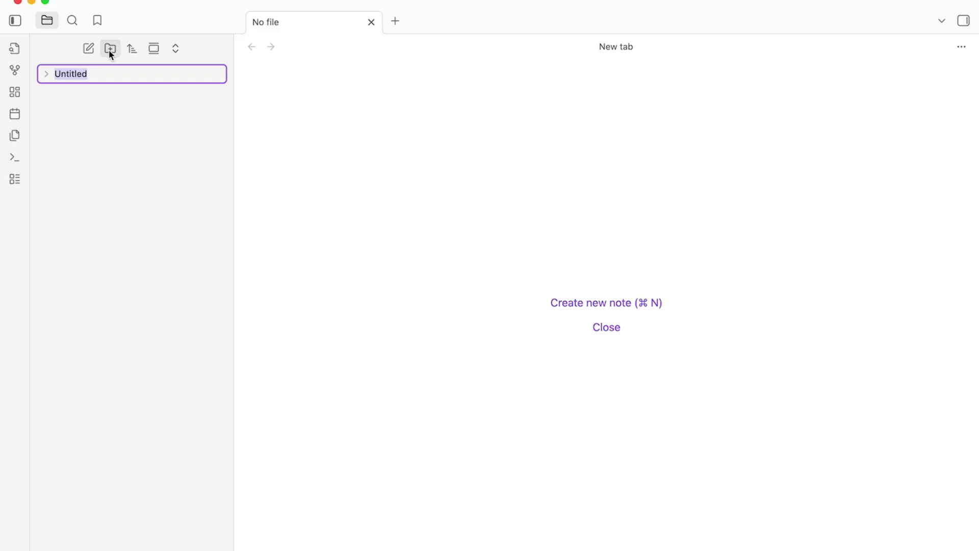
{"action": "type", "text": "YouTube"}
{"action": "key", "text": "Return"}
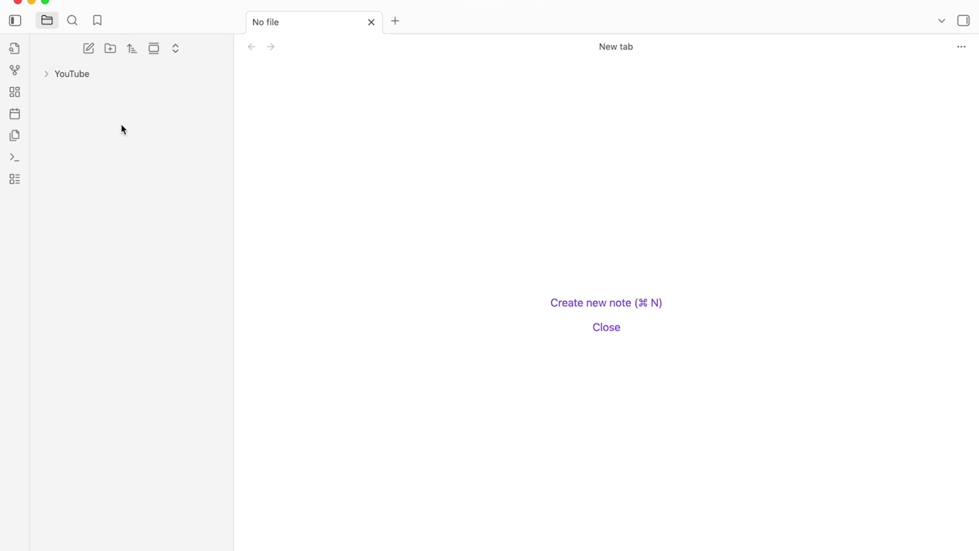
{"action": "left_click", "coordinate": [111, 48]}
{"action": "type", "text": "Newsletter"}
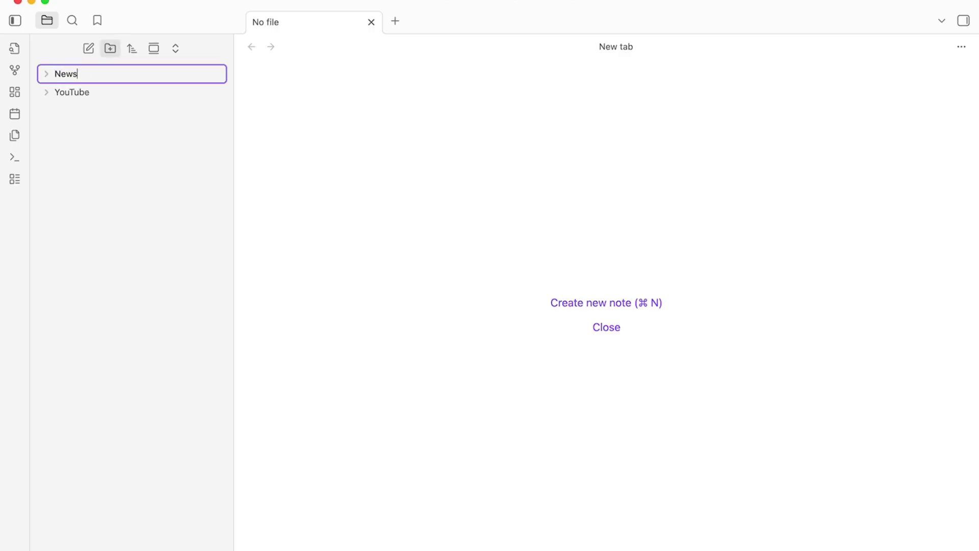
{"action": "key", "text": "Return"}
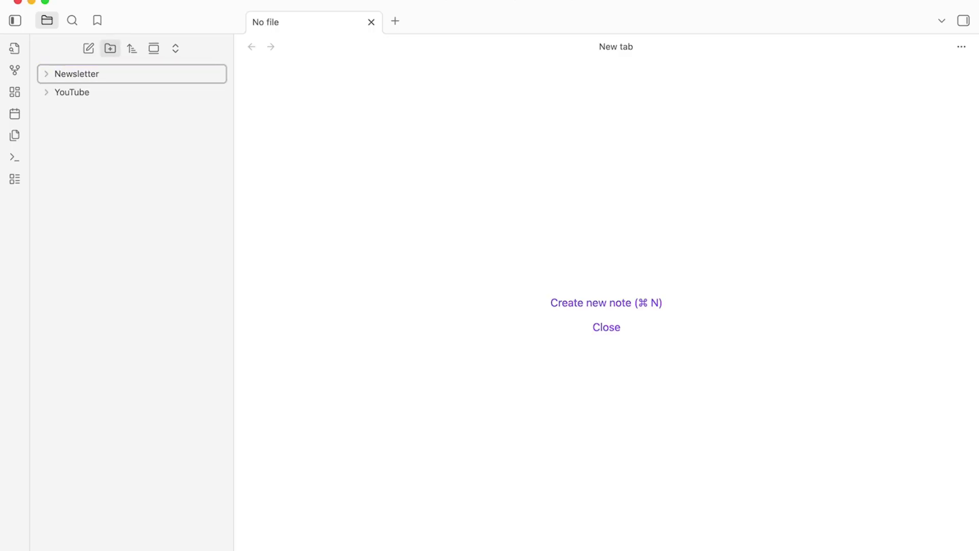
{"action": "left_click", "coordinate": [111, 49]}
{"action": "type", "text": "Social Media"}
{"action": "key", "text": "Return"}
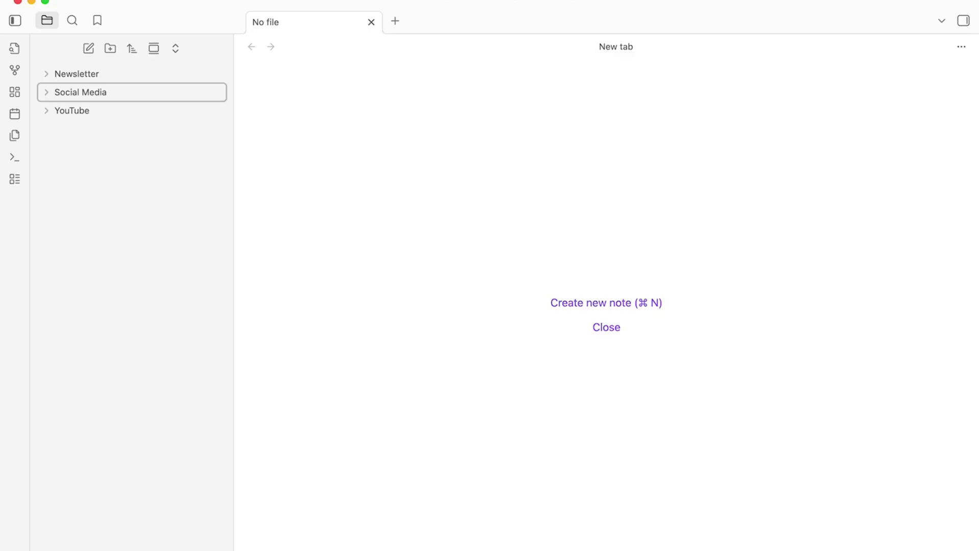
Step: Search the community plugins for "project"
{"action": "key", "text": "super+comma"}
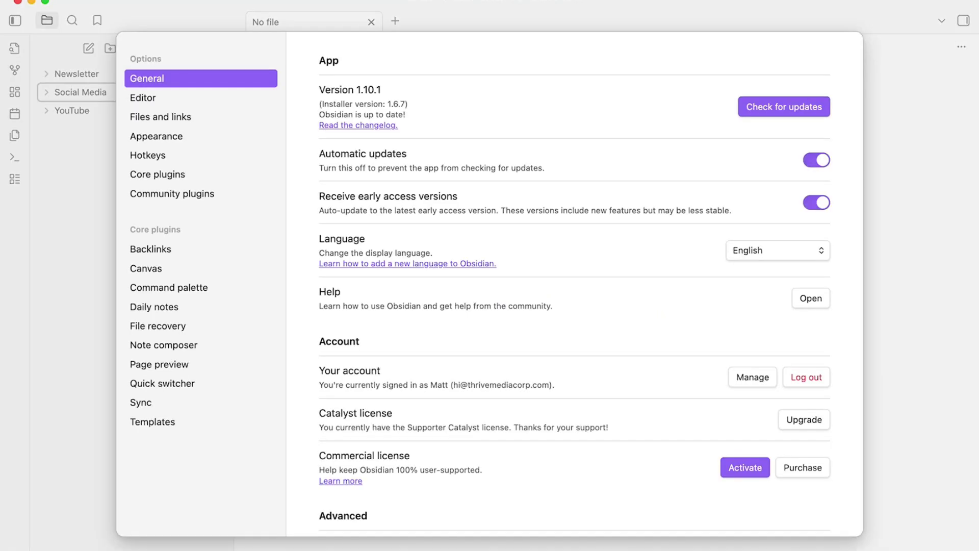
{"action": "left_click", "coordinate": [238, 190]}
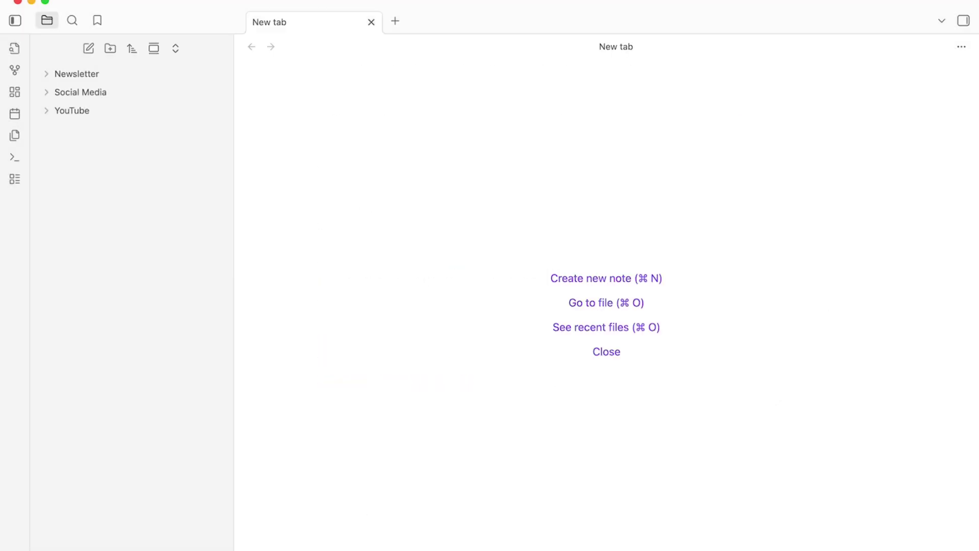
{"action": "key", "text": "super+comma"}
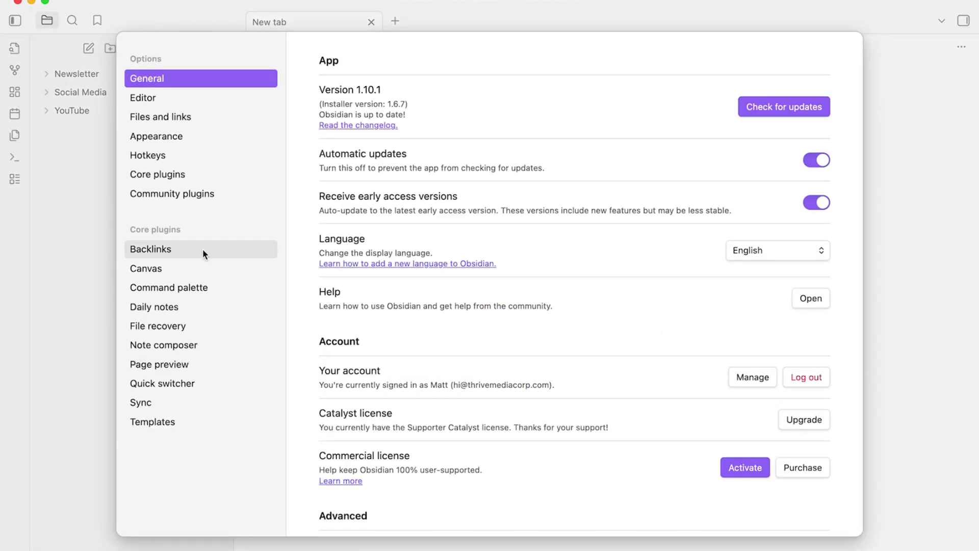
{"action": "left_click", "coordinate": [209, 194]}
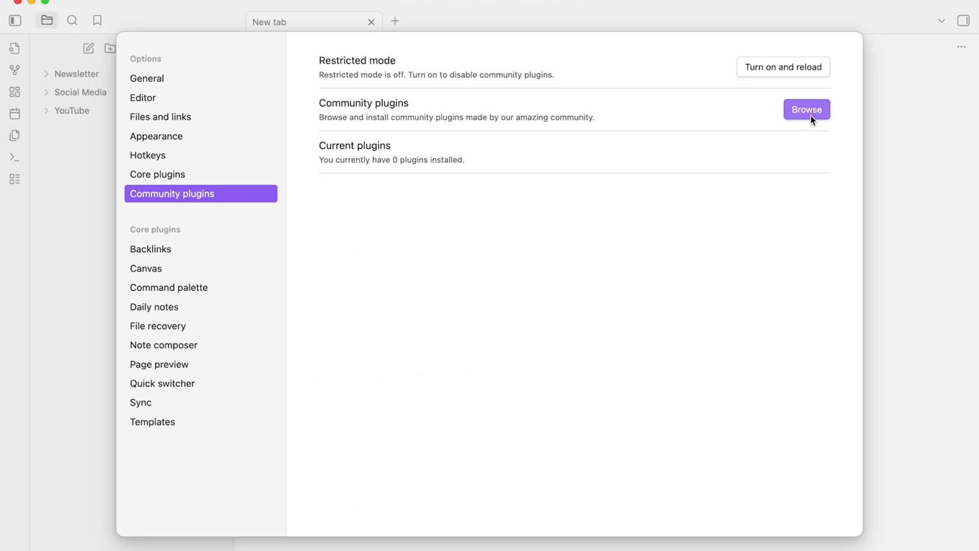
{"action": "left_click", "coordinate": [811, 117]}
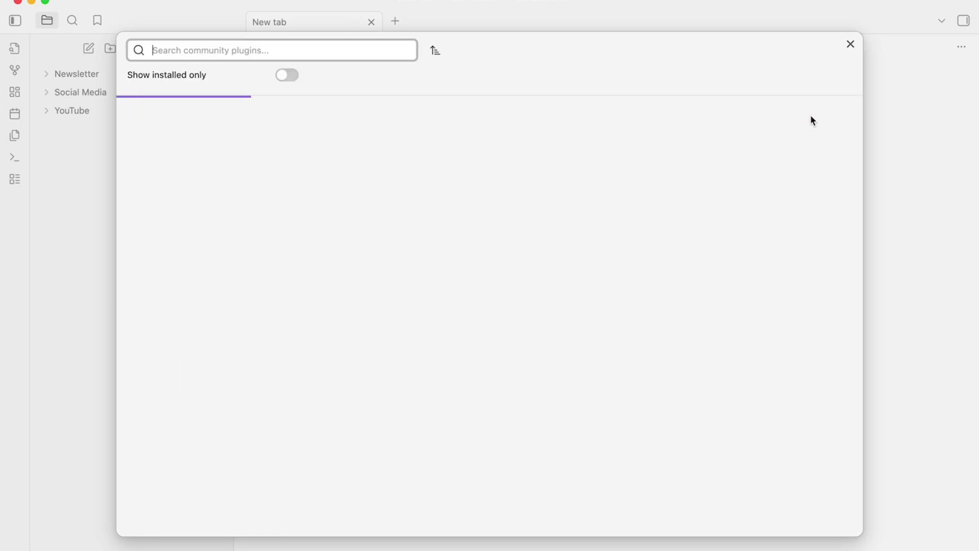
{"action": "type", "text": "project"}
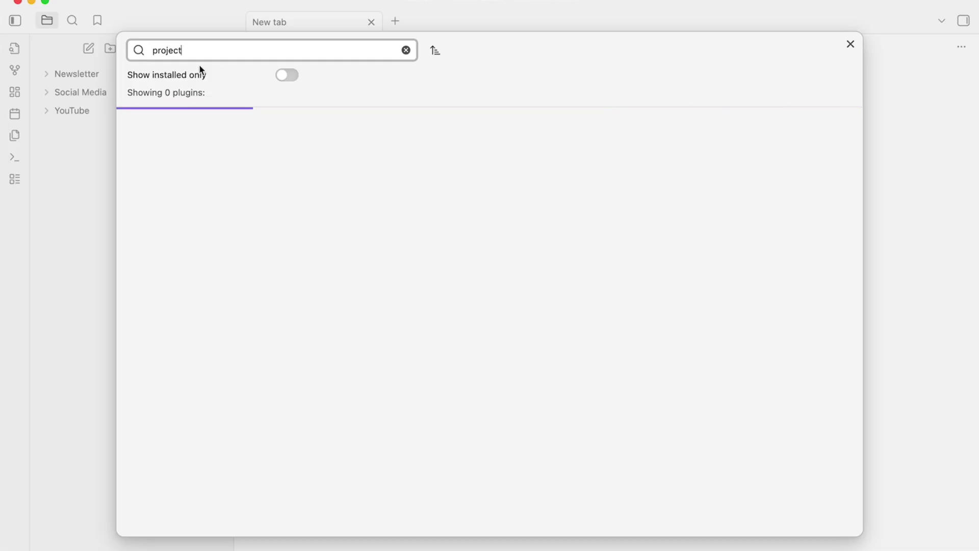
Step: Find the BRAT community plugin, then install and enable it
{"action": "key", "text": "super+a"}
{"action": "type", "text": "BRAT"}
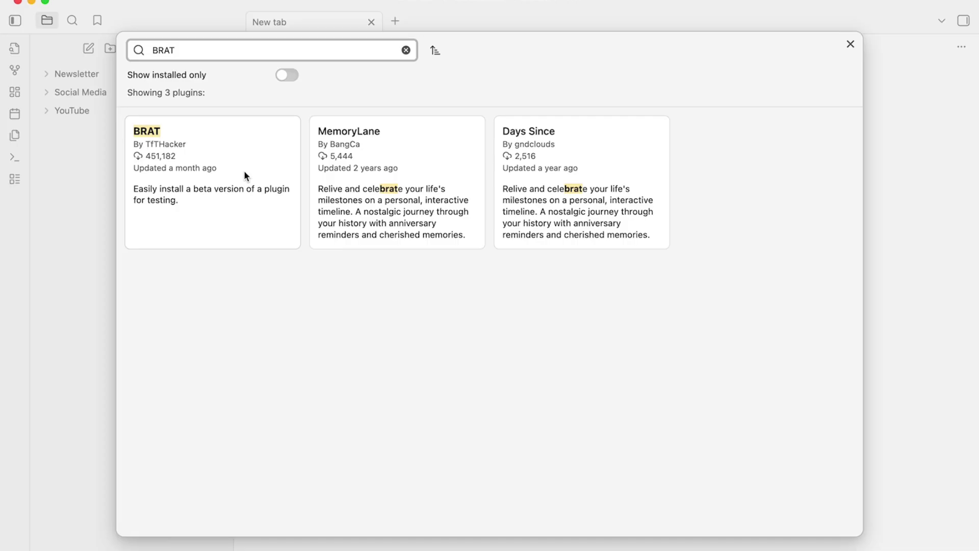
{"action": "left_click", "coordinate": [180, 149]}
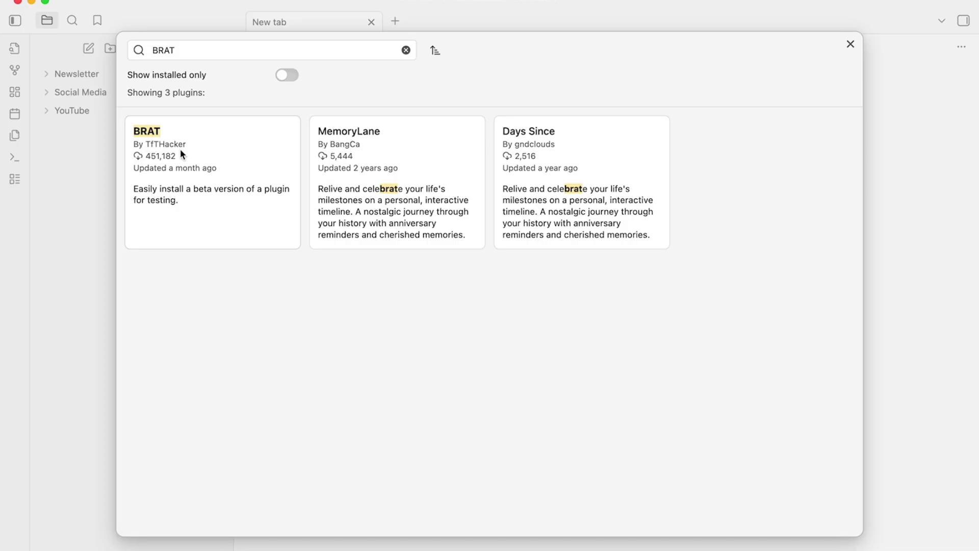
{"action": "left_click", "coordinate": [376, 233]}
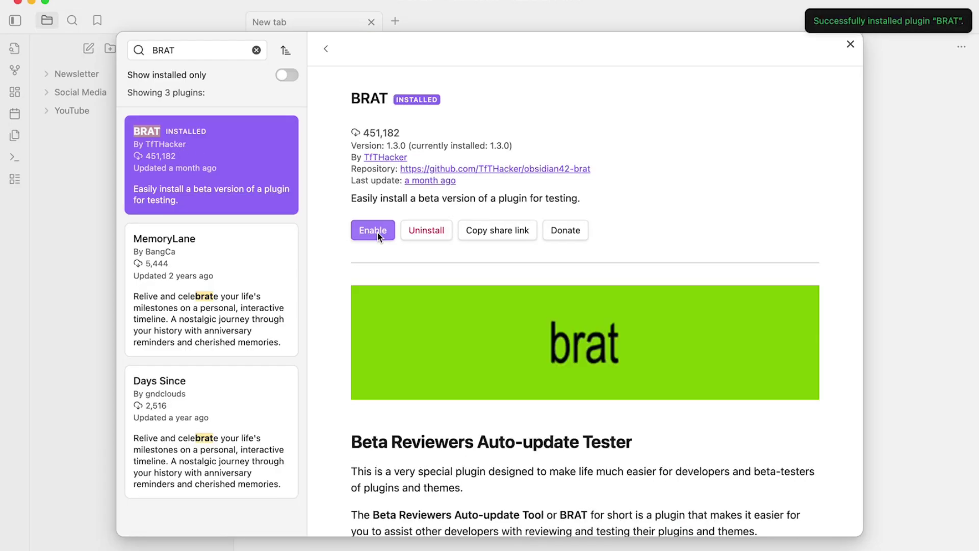
{"action": "left_click", "coordinate": [378, 234]}
{"action": "key", "text": "Escape"}
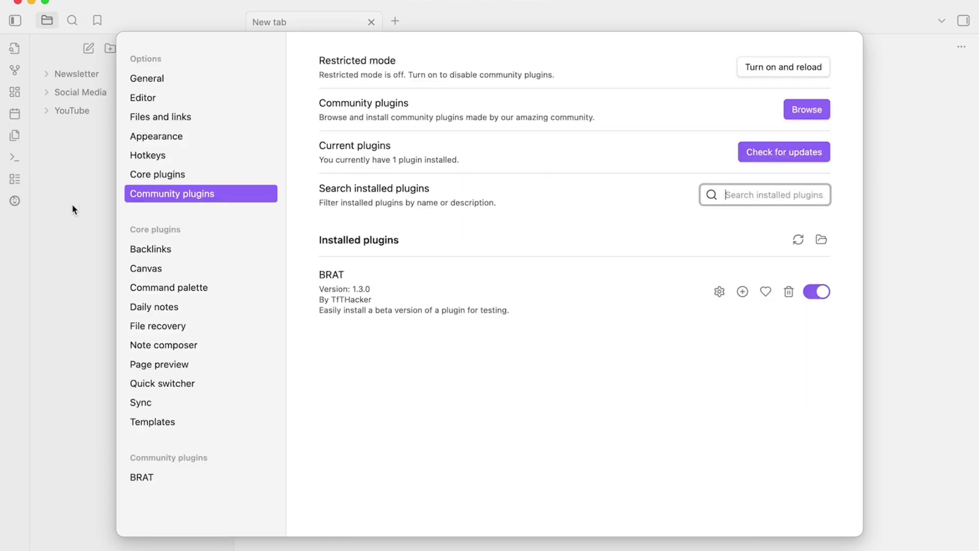
{"action": "left_click", "coordinate": [169, 479]}
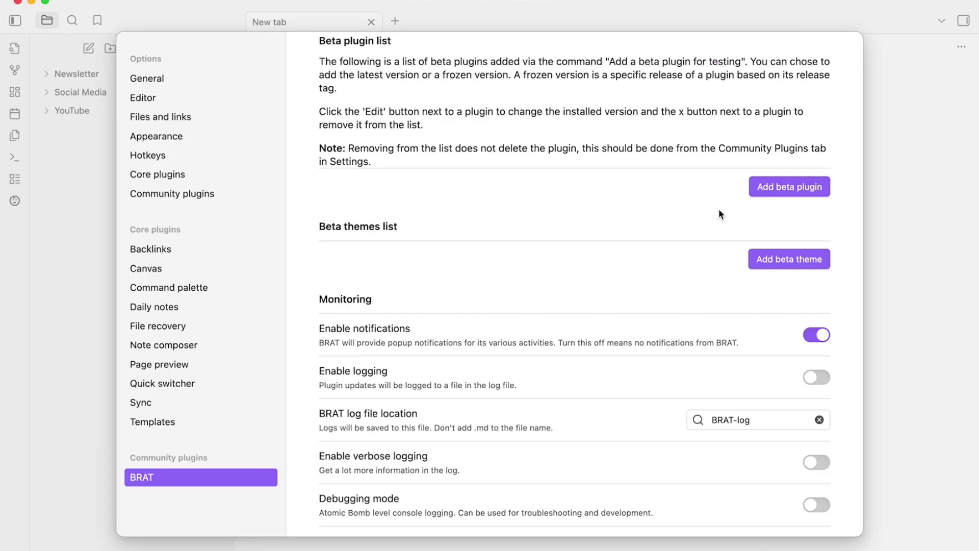
{"action": "scroll", "coordinate": [718, 209], "scroll_direction": "up", "scroll_amount": 1}
{"action": "left_click", "coordinate": [791, 228]}
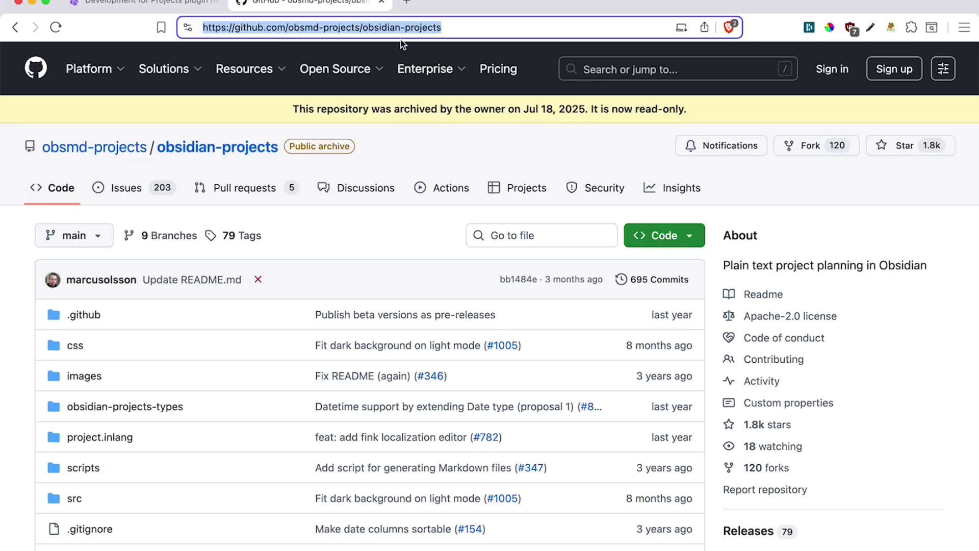
{"action": "key", "text": "super+Tab"}
{"action": "type", "text": "https://github.com/obsmd-projects/obsidian-projects"}
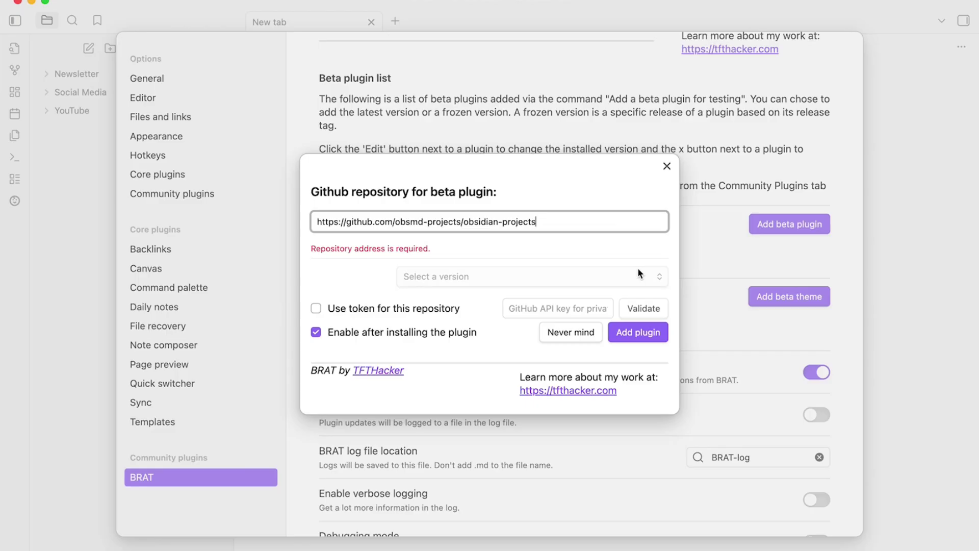
{"action": "left_click", "coordinate": [648, 337]}
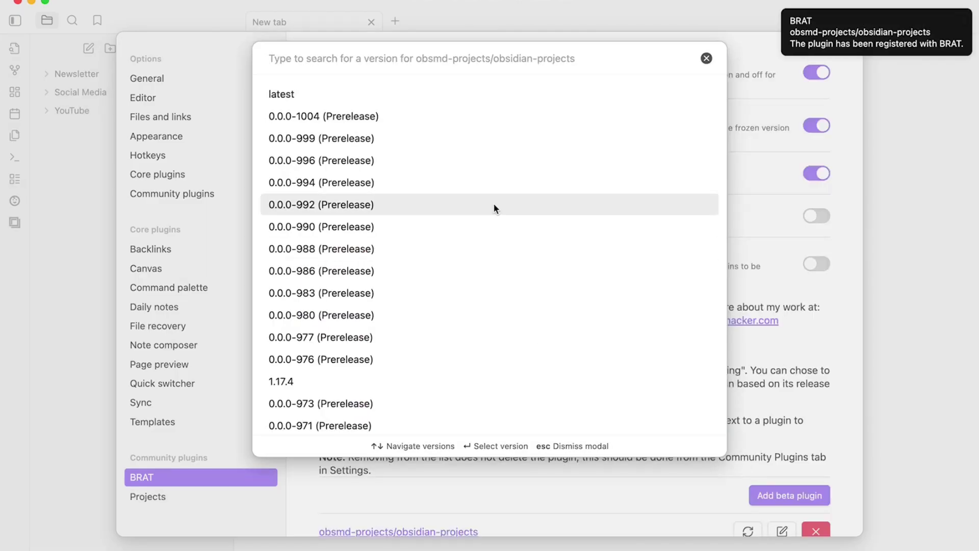
{"action": "left_click", "coordinate": [421, 116]}
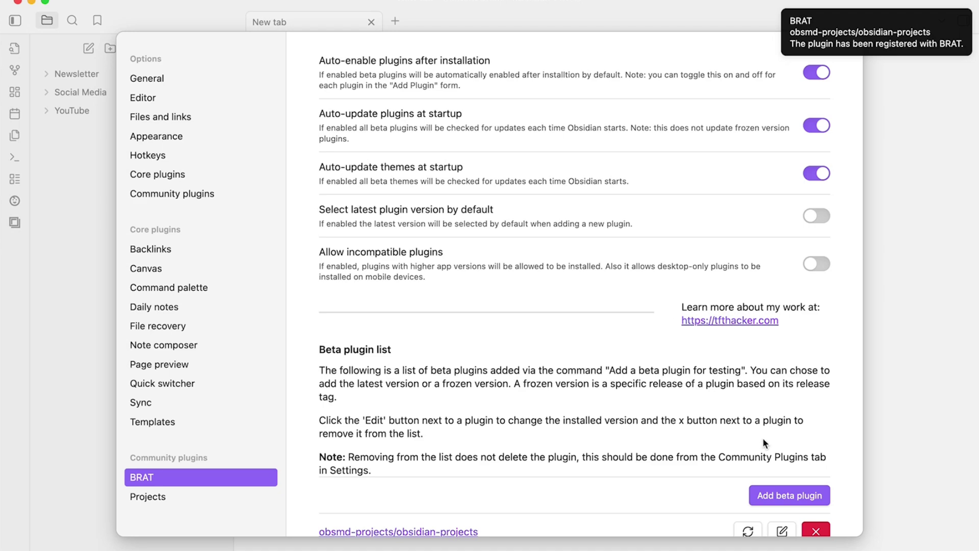
Step: Look over the Projects plugin's settings and open its Projects view
{"action": "left_click", "coordinate": [173, 499]}
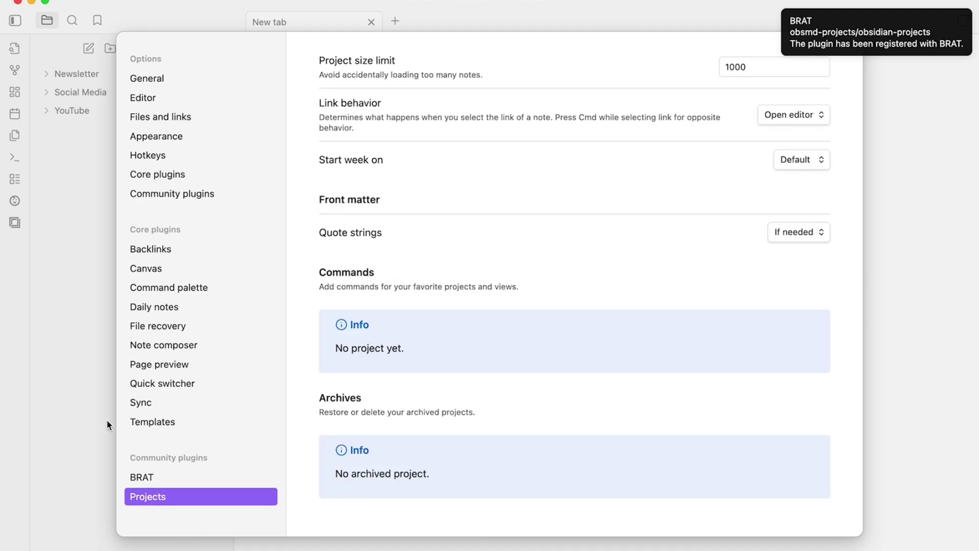
{"action": "left_click", "coordinate": [89, 408]}
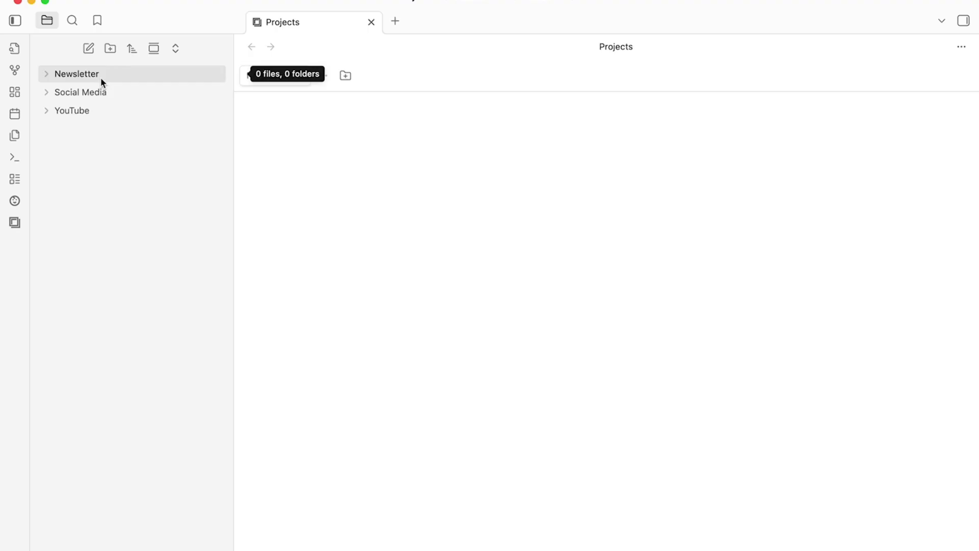
{"action": "left_click", "coordinate": [14, 223]}
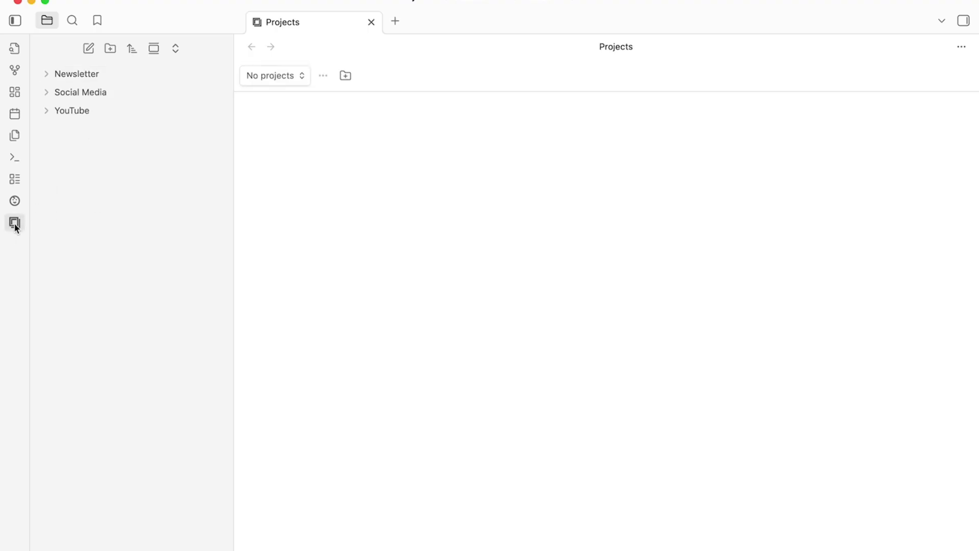
{"action": "left_click", "coordinate": [15, 223]}
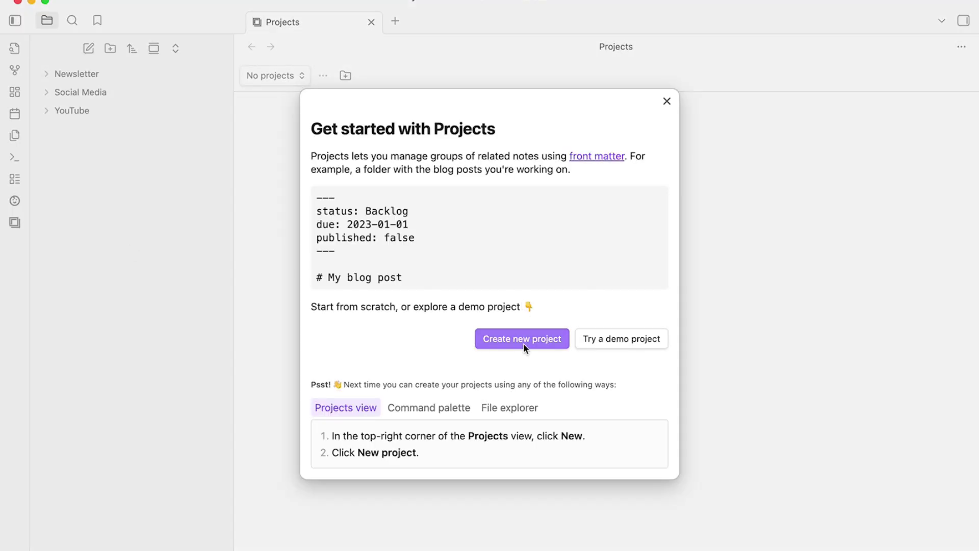
Step: Create a project named YouTube that uses the YouTube folder as its path
{"action": "left_click", "coordinate": [523, 339]}
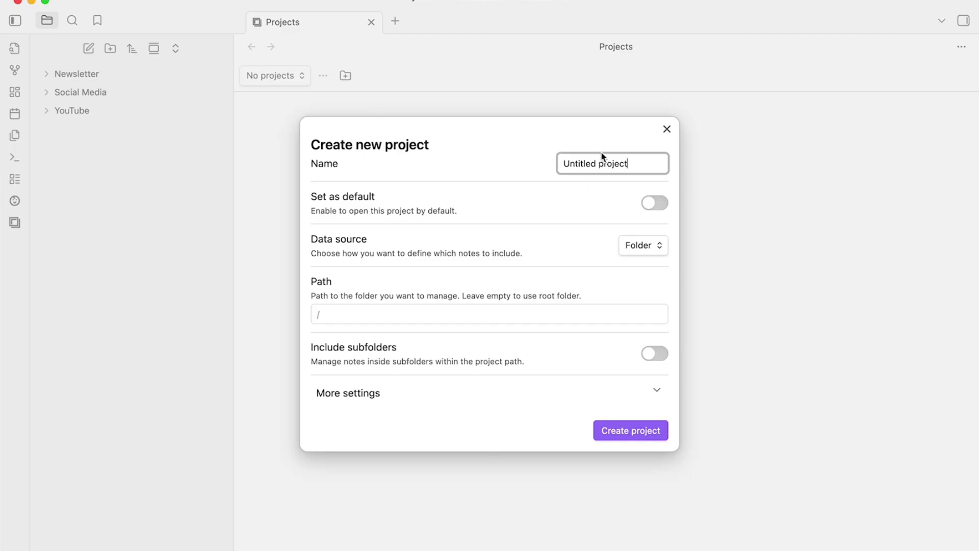
{"action": "key", "text": "super+a"}
{"action": "type", "text": "YouTube"}
{"action": "left_click", "coordinate": [575, 313]}
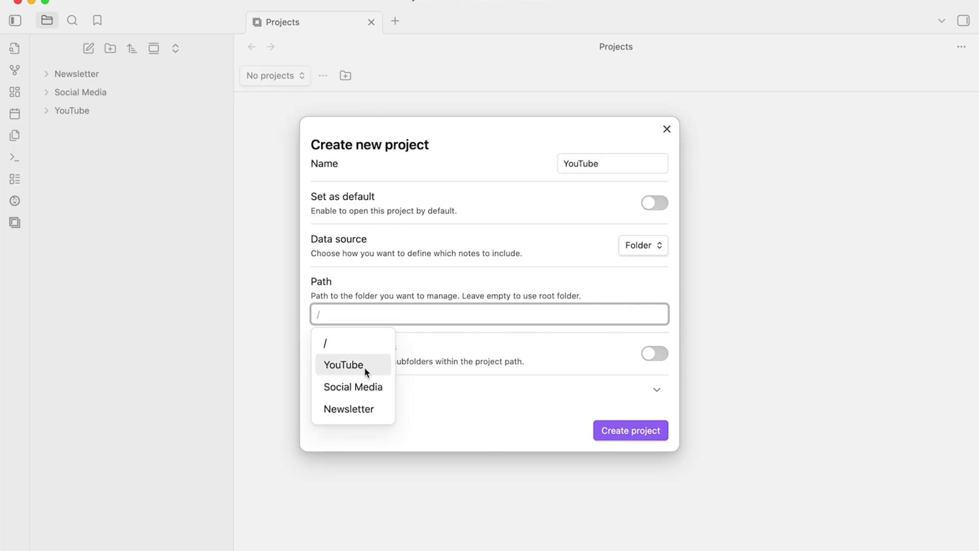
{"action": "left_click", "coordinate": [365, 367]}
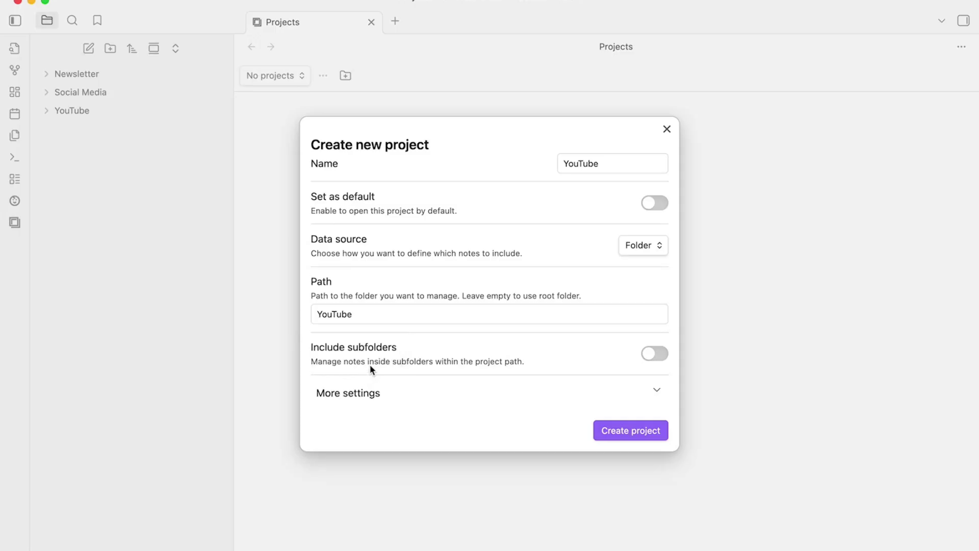
{"action": "left_click", "coordinate": [621, 433]}
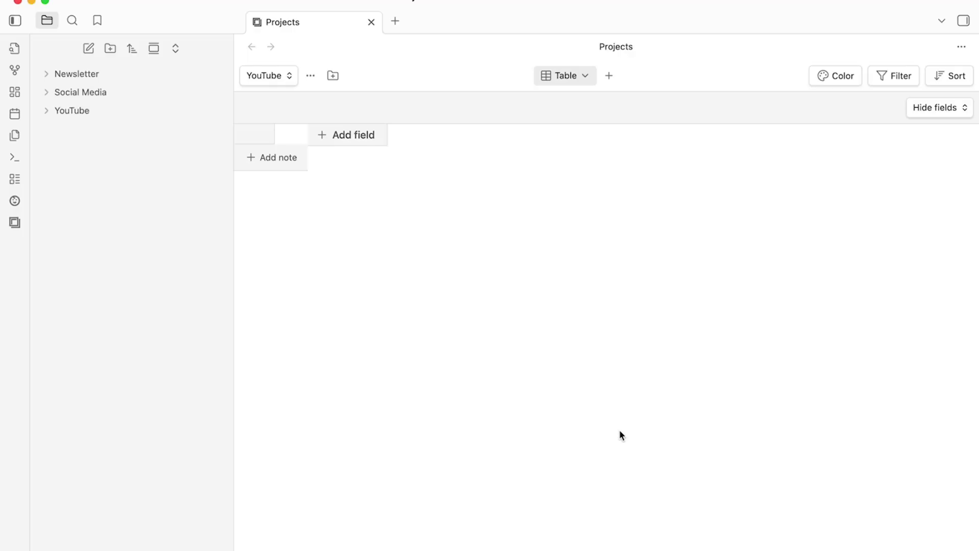
Step: Add a Calendar view to the YouTube project
{"action": "left_click", "coordinate": [610, 79]}
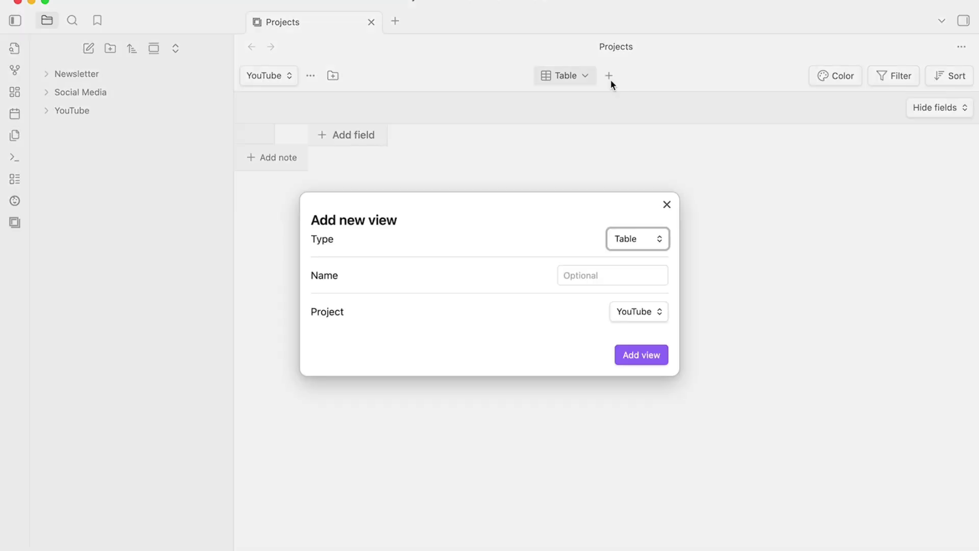
{"action": "left_click", "coordinate": [636, 240]}
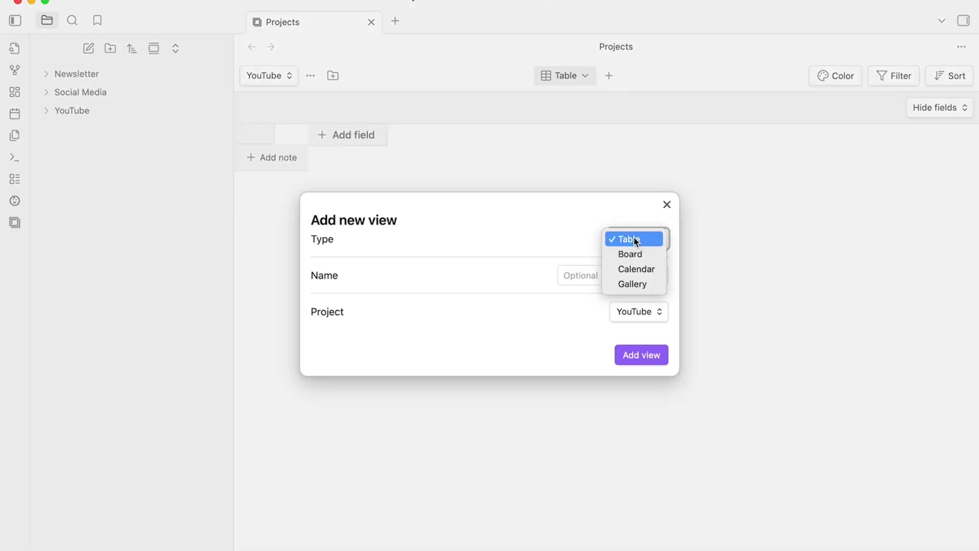
{"action": "left_click", "coordinate": [640, 268]}
{"action": "left_click", "coordinate": [647, 353]}
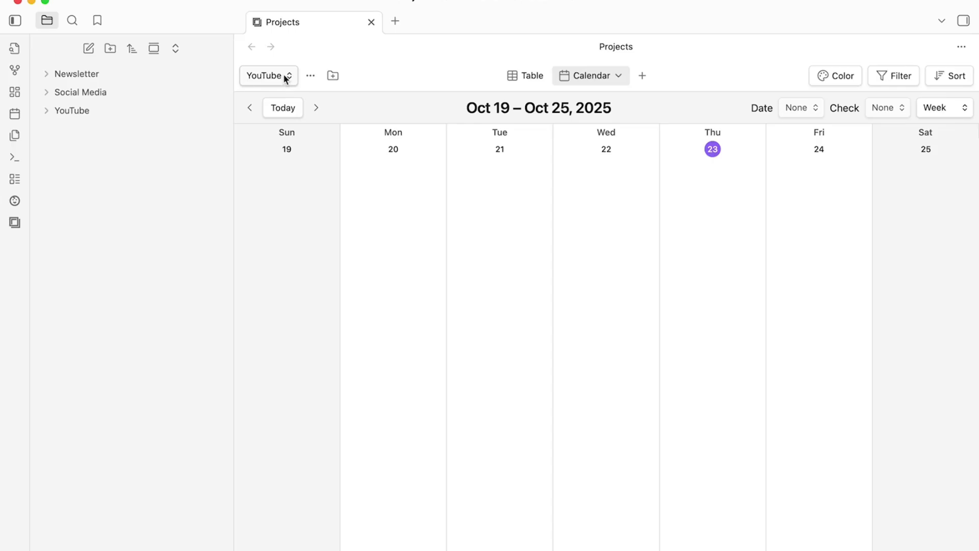
Step: Switch the YouTube calendar to the Month interval and try to add an entry on October 23
{"action": "left_click", "coordinate": [938, 111]}
{"action": "left_click", "coordinate": [938, 111]}
{"action": "left_click", "coordinate": [950, 78]}
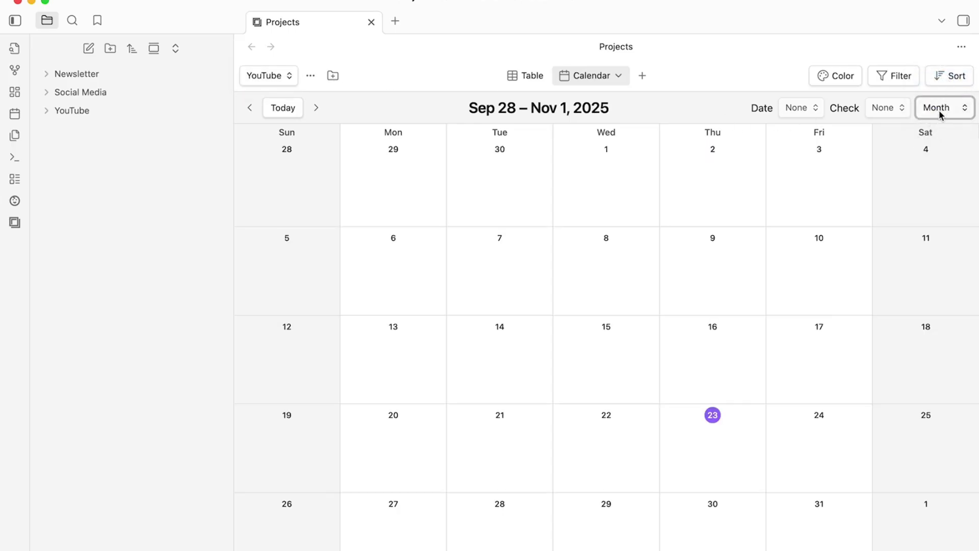
{"action": "left_click", "coordinate": [708, 451]}
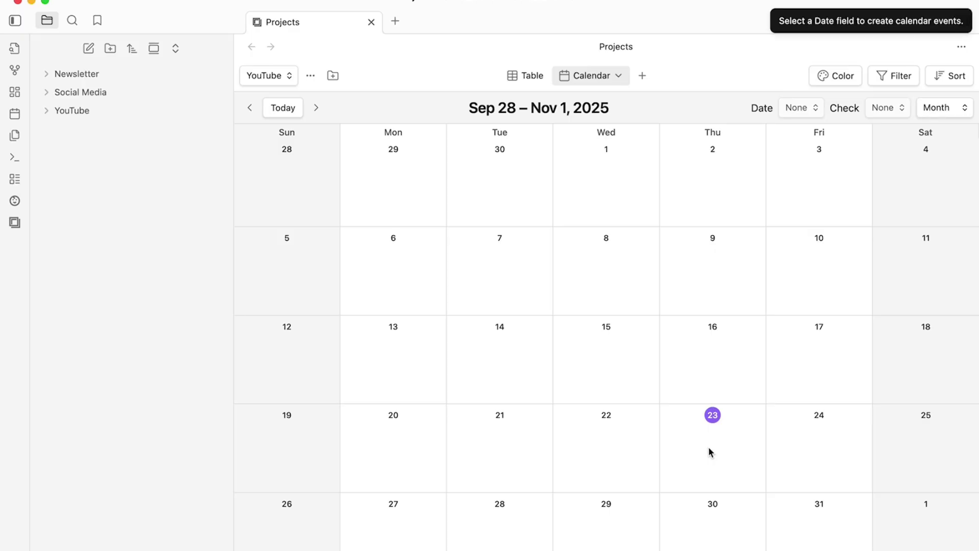
Step: Create a new note titled Sample YouTube Script
{"action": "left_click", "coordinate": [106, 107]}
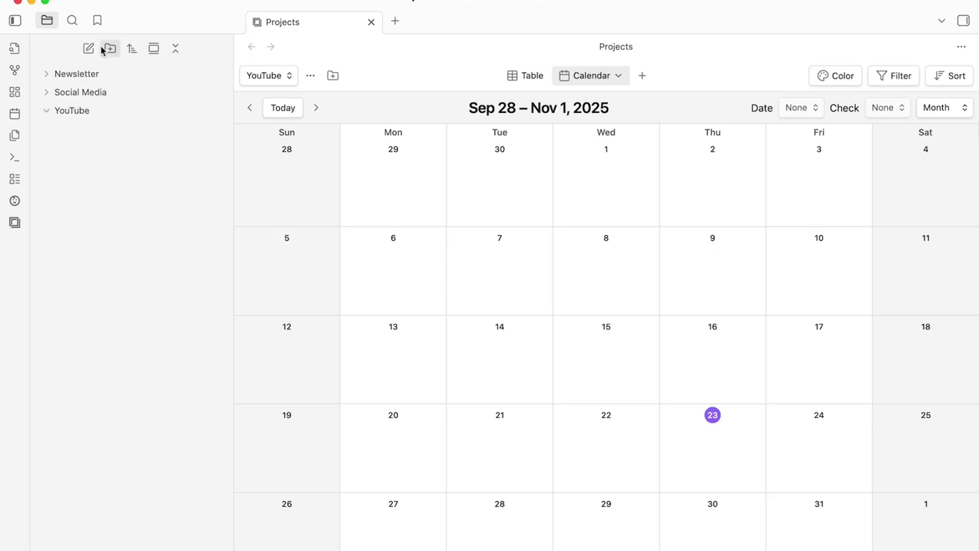
{"action": "left_click", "coordinate": [89, 109]}
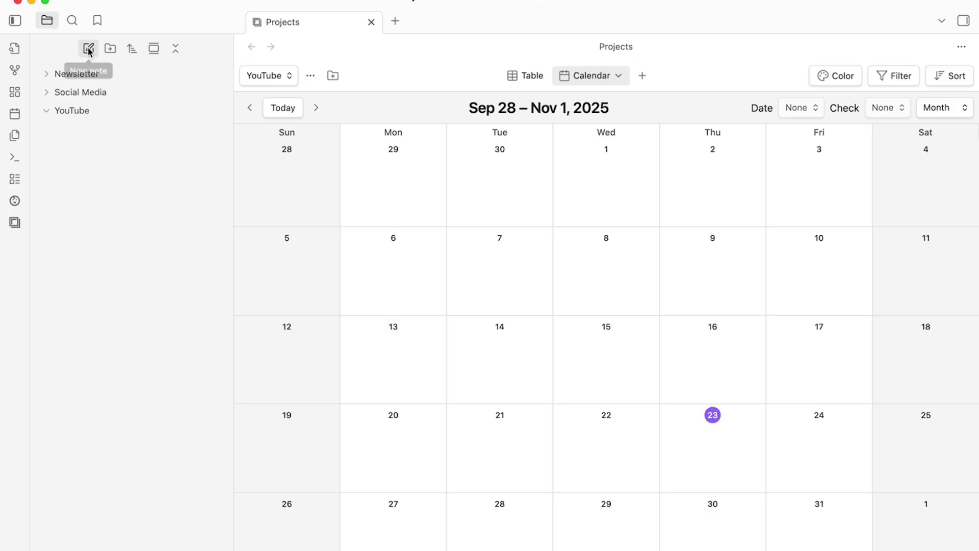
{"action": "left_click", "coordinate": [88, 49]}
{"action": "type", "text": "Sample YouTube Script"}
{"action": "key", "text": "Return"}
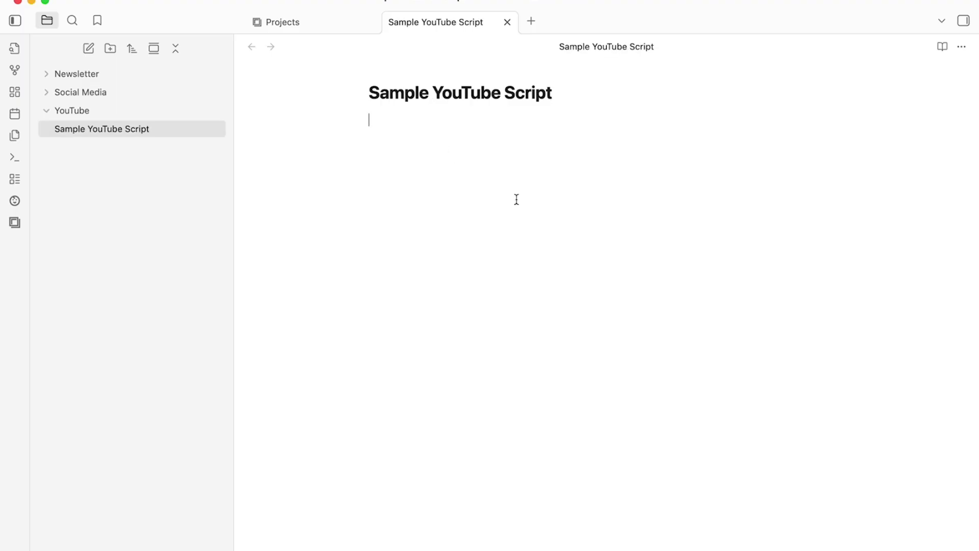
Step: Add a publish_date property to the Sample YouTube Script note and set its property type to Date
{"action": "key", "text": "super+semicolon"}
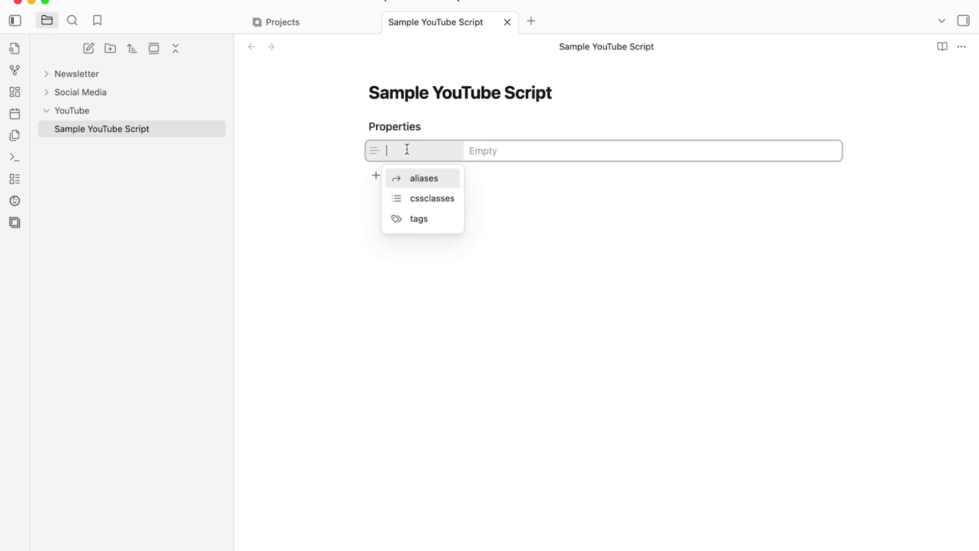
{"action": "type", "text": "publish_date"}
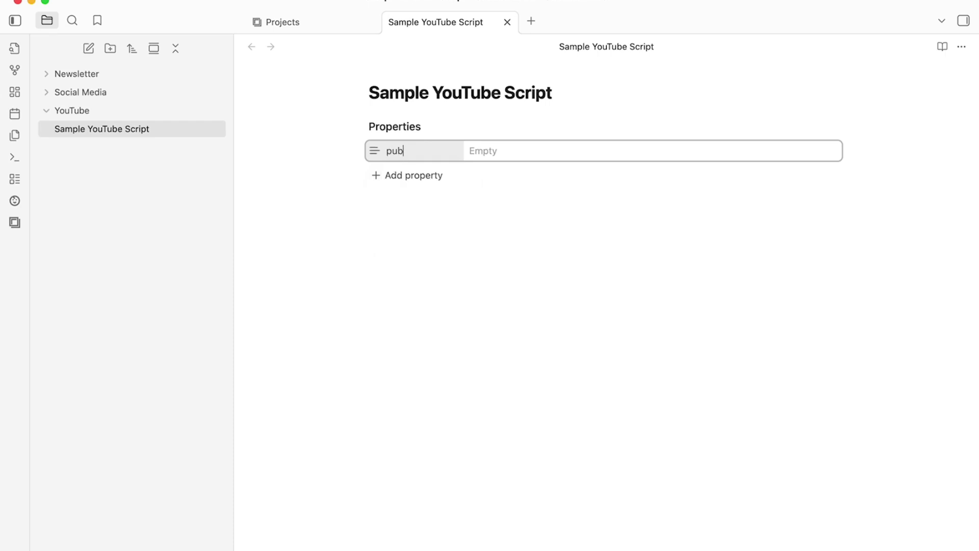
{"action": "left_click", "coordinate": [505, 149]}
{"action": "left_click", "coordinate": [374, 151]}
{"action": "mouse_move", "coordinate": [394, 156]}
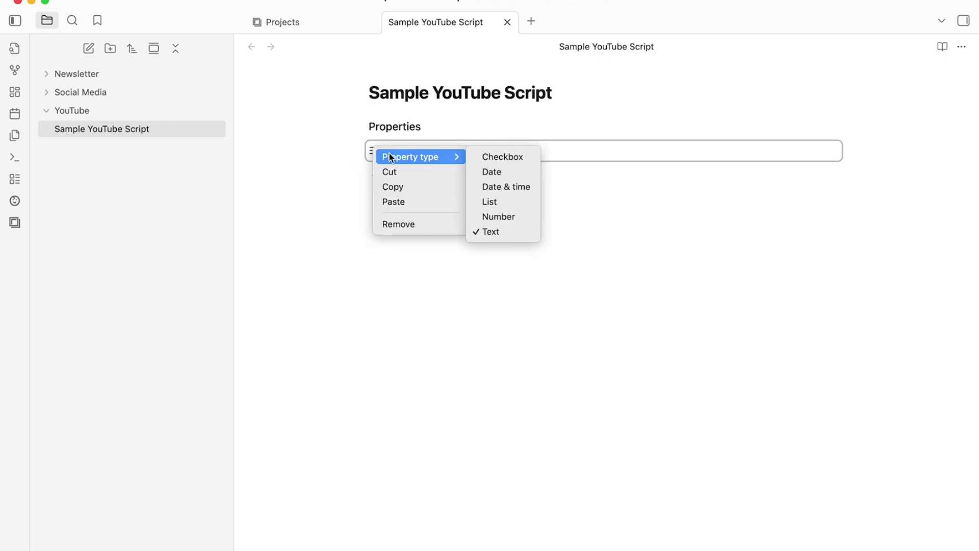
{"action": "left_click", "coordinate": [522, 173]}
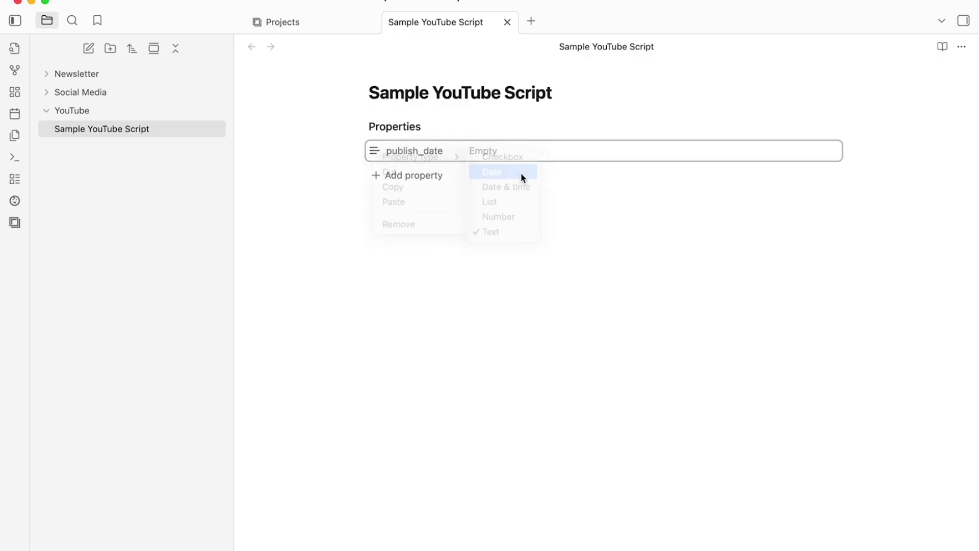
Step: Set the Sample YouTube Script note's publish_date to 10/23/2025 and move the note into the YouTube folder
{"action": "left_click", "coordinate": [471, 149]}
{"action": "left_click", "coordinate": [557, 278]}
{"action": "left_click", "coordinate": [474, 152]}
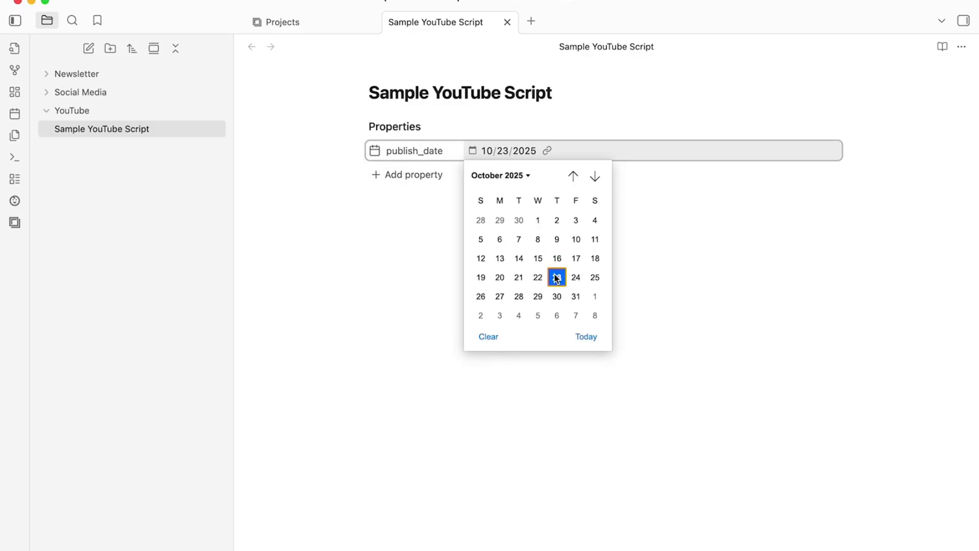
{"action": "left_click", "coordinate": [585, 336]}
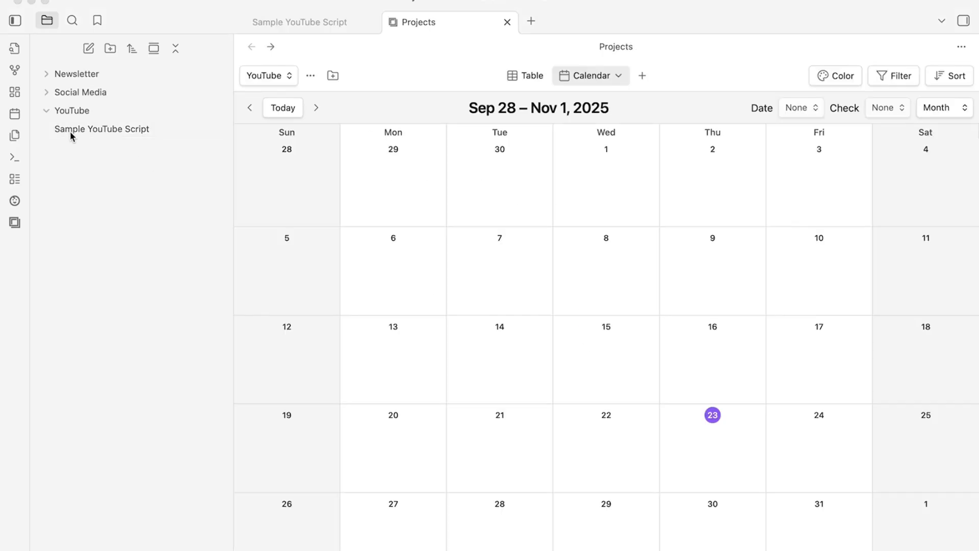
{"action": "mouse_move", "coordinate": [90, 131]}
{"action": "left_mouse_down"}
{"action": "mouse_move", "coordinate": [102, 138]}
{"action": "mouse_move", "coordinate": [80, 116]}
{"action": "left_mouse_up"}
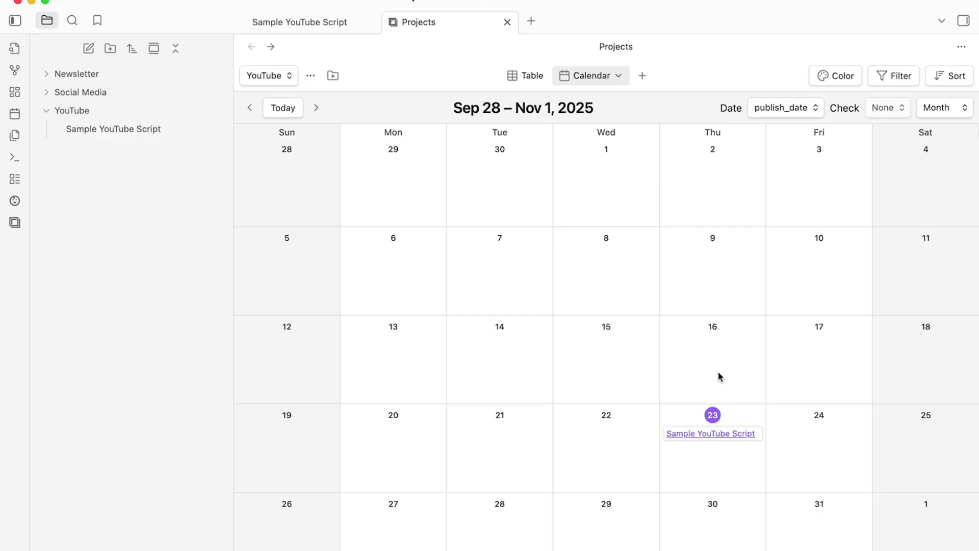
Step: Create an untitled note on October 15 in the YouTube calendar and reschedule it to October 30
{"action": "double_click", "coordinate": [600, 356]}
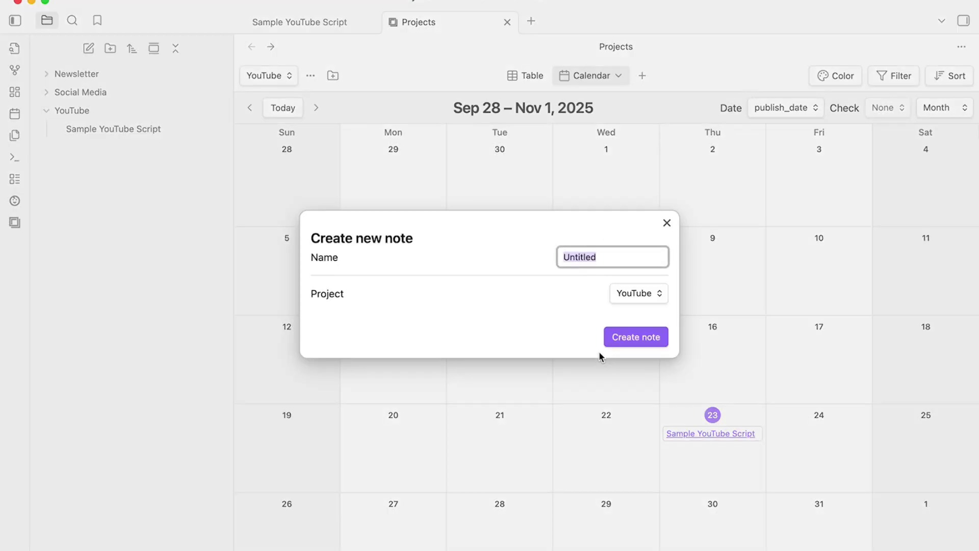
{"action": "left_click", "coordinate": [630, 338]}
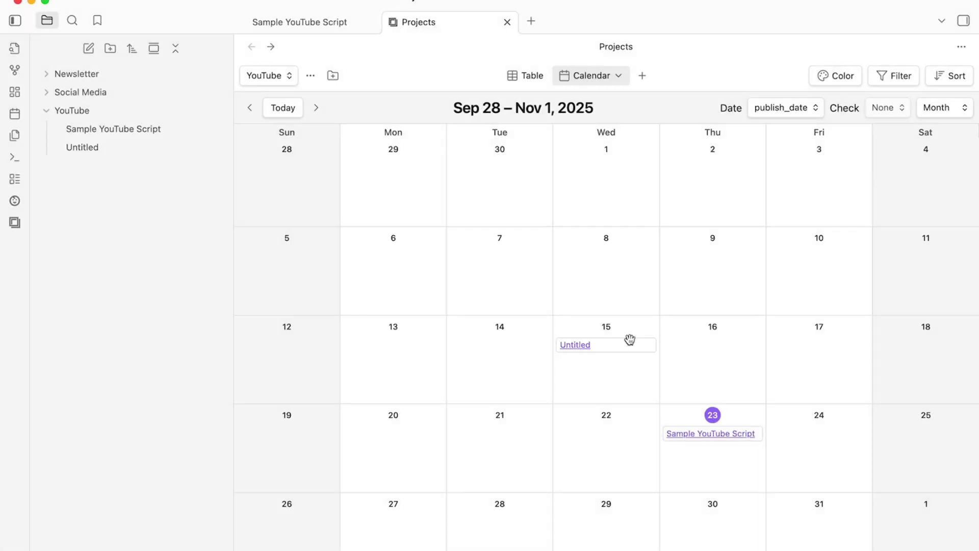
{"action": "left_click_drag", "start_coordinate": [581, 346], "coordinate": [709, 289]}
{"action": "left_click_drag", "start_coordinate": [690, 258], "coordinate": [581, 350]}
{"action": "left_click", "coordinate": [583, 348]}
{"action": "left_click", "coordinate": [667, 242]}
{"action": "left_click_drag", "start_coordinate": [583, 349], "coordinate": [702, 542]}
Step: Add untitled notes on October 16 and October 9 in the YouTube calendar
{"action": "left_click", "coordinate": [697, 358]}
{"action": "key", "text": "Return"}
{"action": "left_click", "coordinate": [690, 319]}
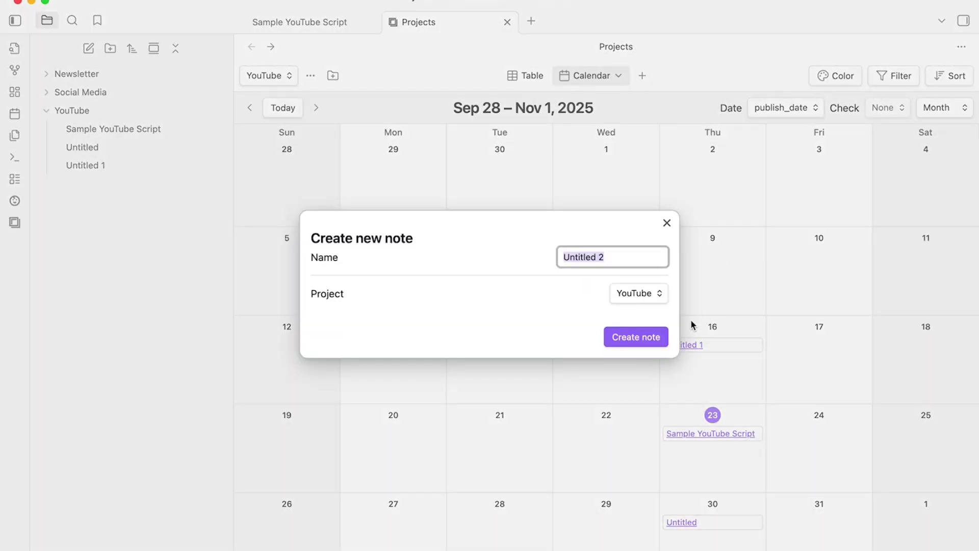
{"action": "left_click", "coordinate": [658, 335]}
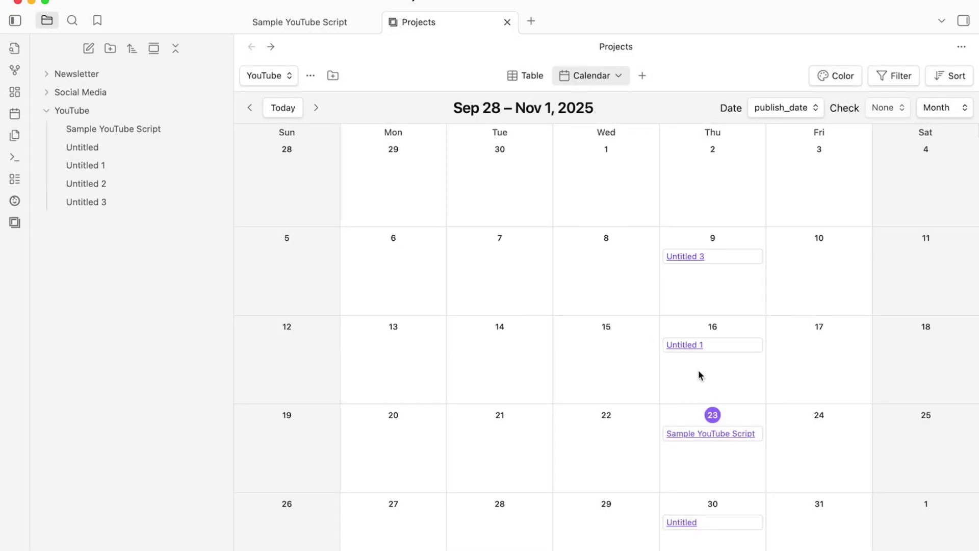
Step: Rename the October 9 calendar note to Tutorial about X
{"action": "left_click", "coordinate": [685, 257]}
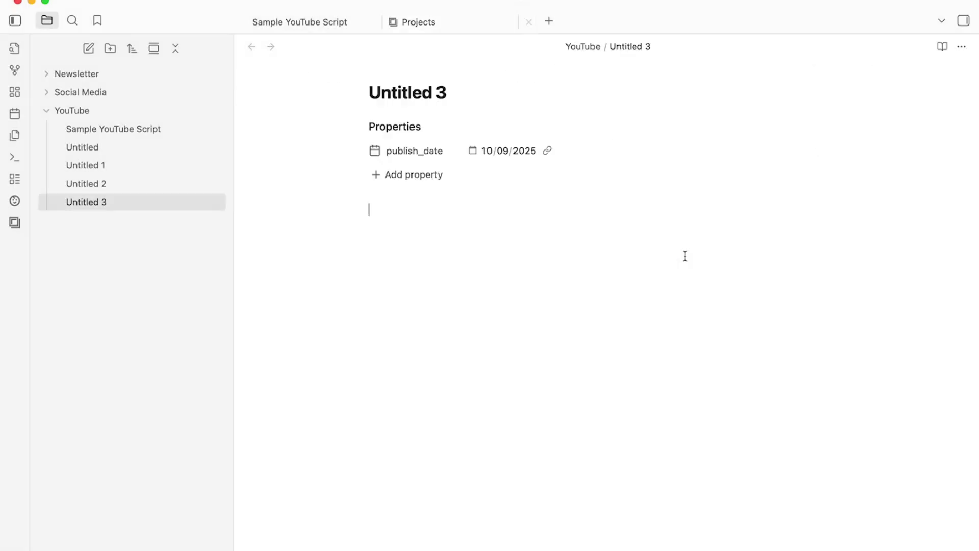
{"action": "triple_click", "coordinate": [447, 84]}
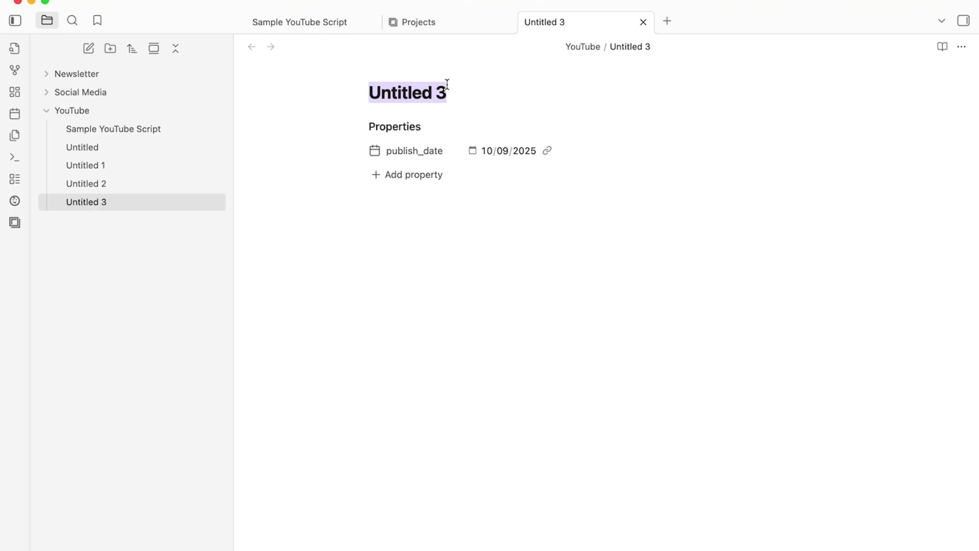
{"action": "type", "text": "Tutorial about X"}
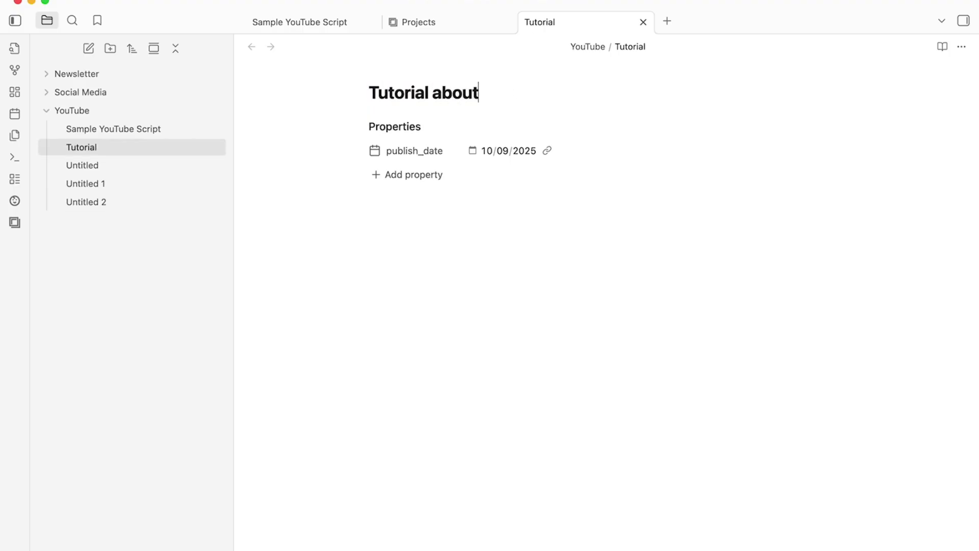
Step: Rename the October 16 calendar note to Tutorial about Y
{"action": "left_click", "coordinate": [418, 22]}
{"action": "left_click", "coordinate": [684, 347]}
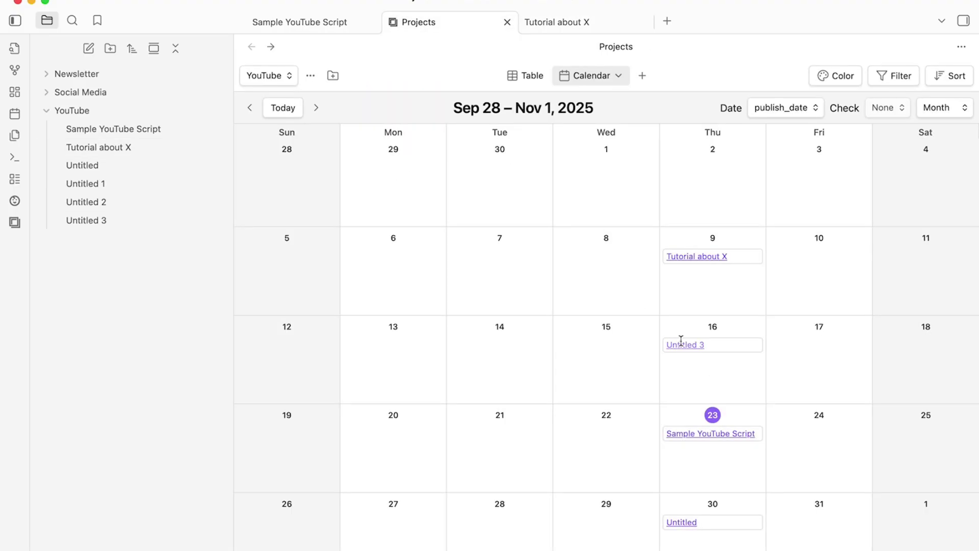
{"action": "type", "text": "Tutorial about Y"}
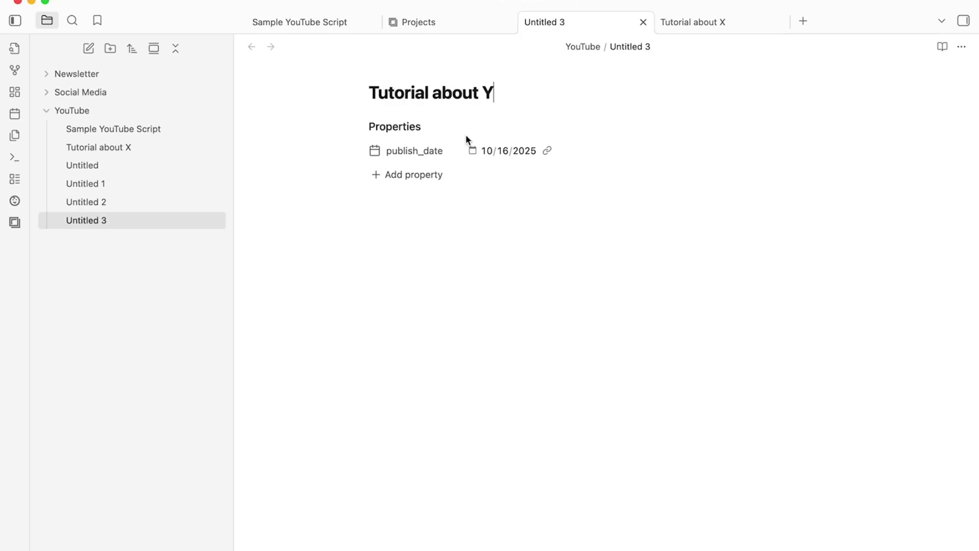
{"action": "type", "text": "owndioqwidojwqoidjdiojoiqjdjiwdoq"}
{"action": "key", "text": "Return"}
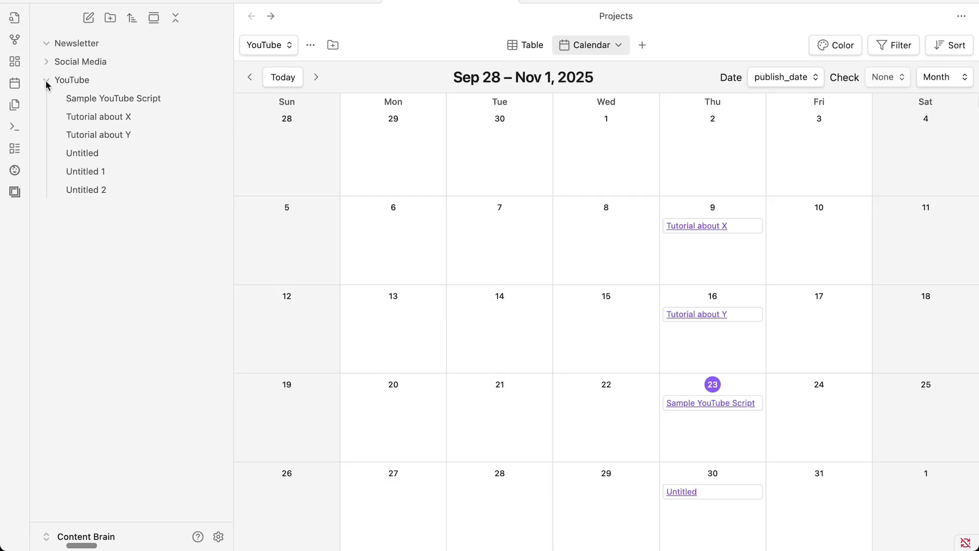
Step: Collapse the YouTube folder and create a new note titled social media post 1
{"action": "left_click", "coordinate": [46, 80]}
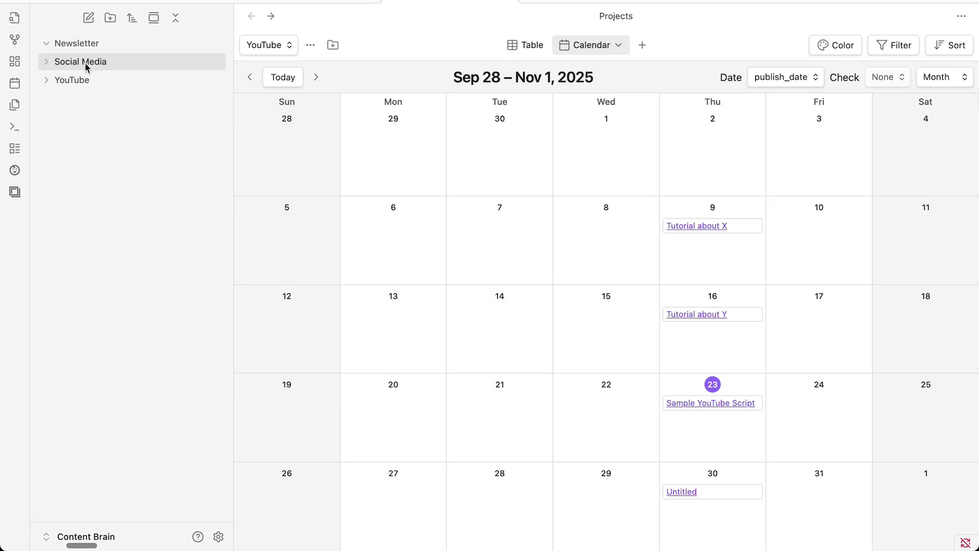
{"action": "left_click", "coordinate": [88, 20]}
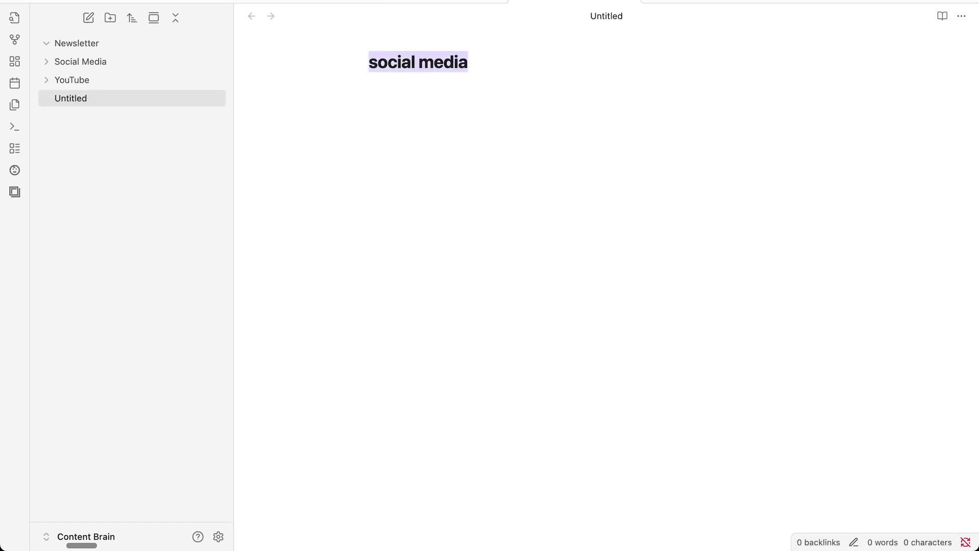
{"action": "type", "text": "social "}
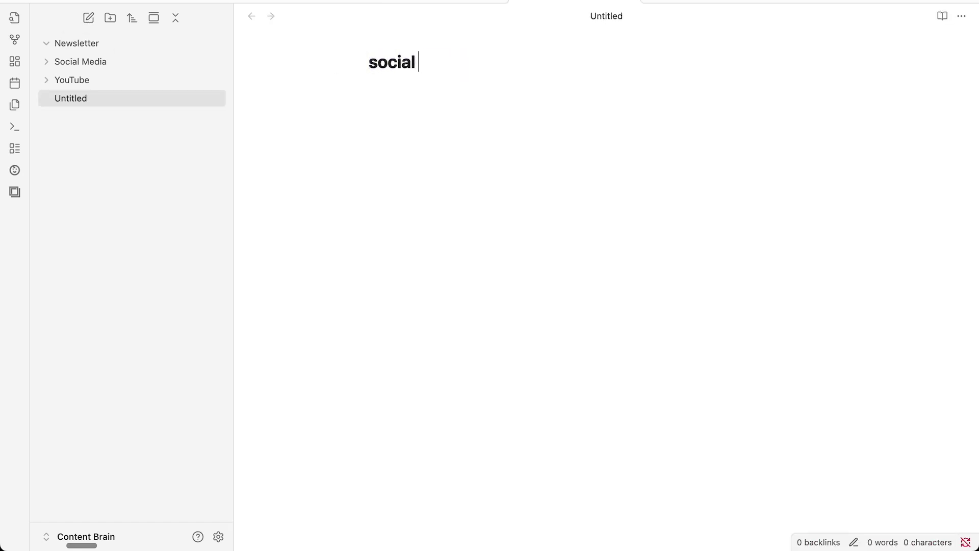
{"action": "type", "text": "media post 1"}
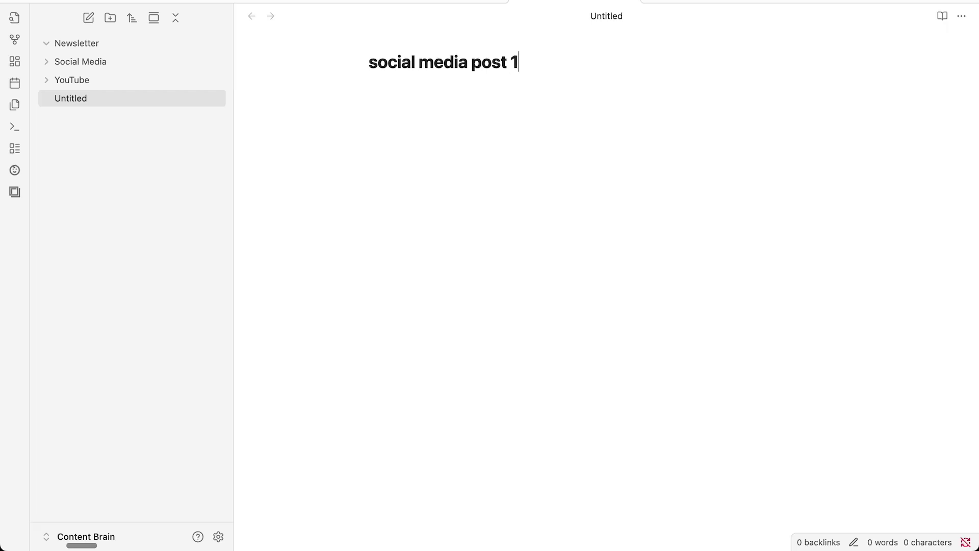
{"action": "key", "text": "Return"}
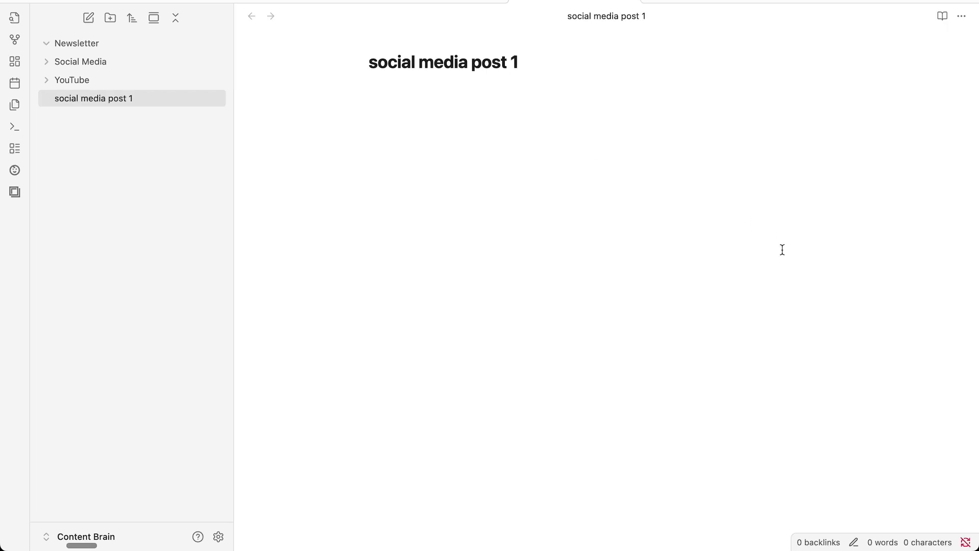
Step: Add a publish_date of 10/23/2025 to social media post 1 and move the note into the Social Media folder
{"action": "key", "text": "super+semicolon"}
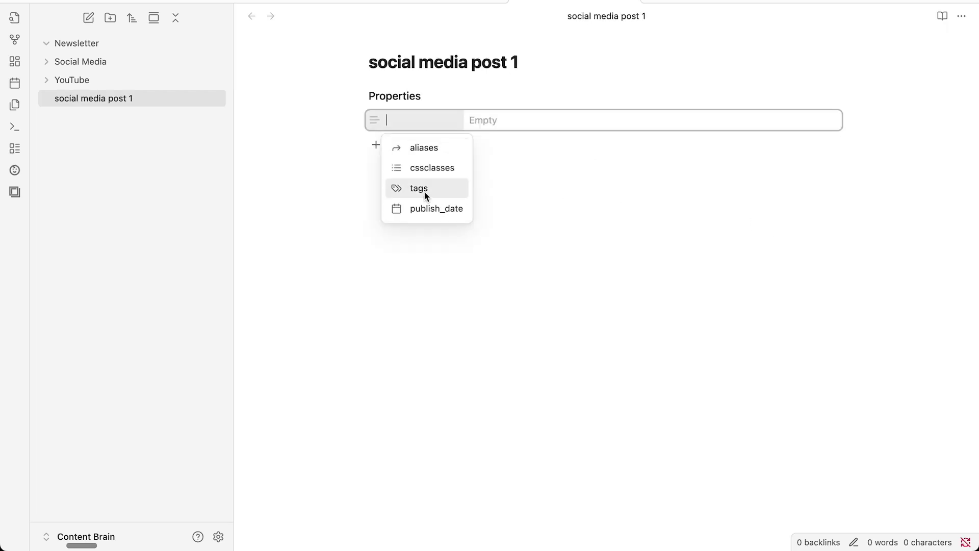
{"action": "left_click", "coordinate": [446, 208]}
{"action": "left_click", "coordinate": [471, 119]}
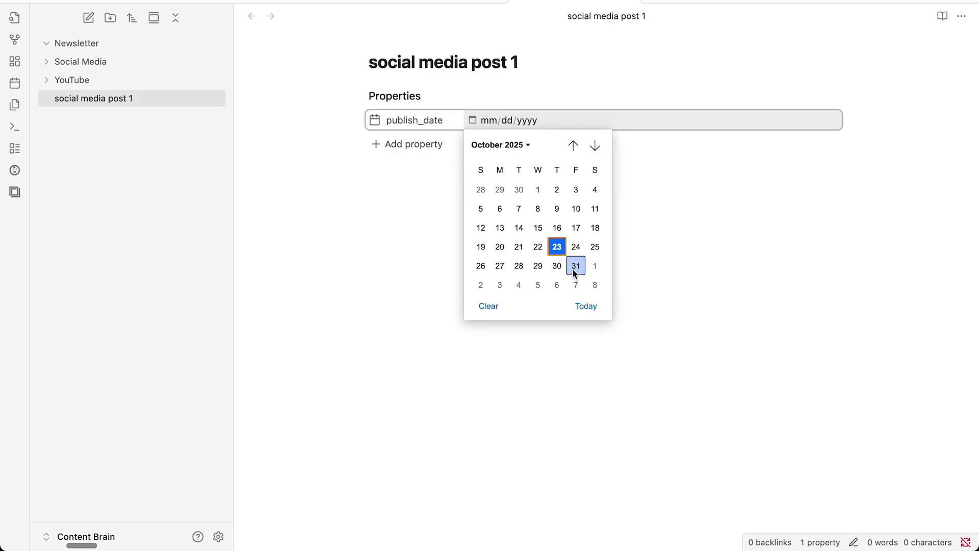
{"action": "left_click", "coordinate": [556, 247]}
{"action": "left_click", "coordinate": [461, 310]}
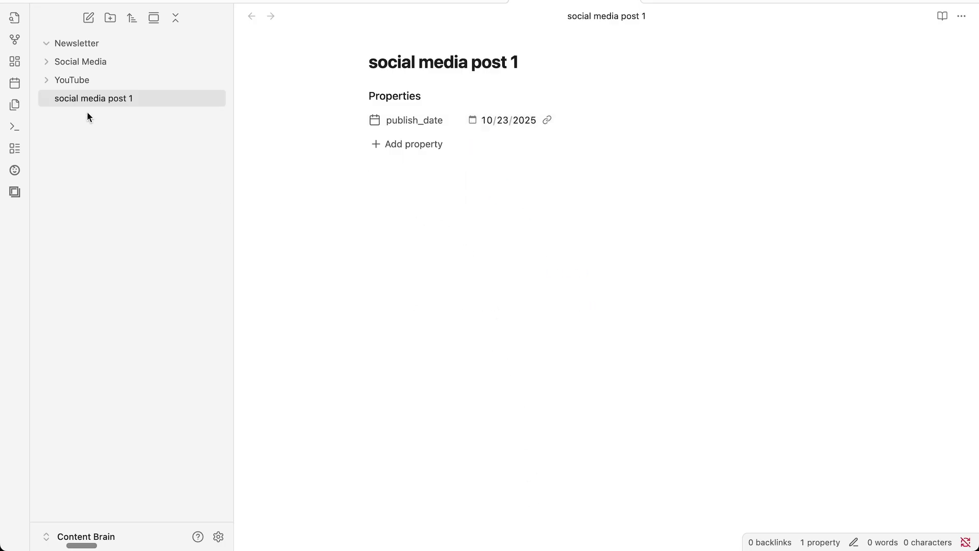
{"action": "left_click_drag", "start_coordinate": [82, 97], "coordinate": [88, 64]}
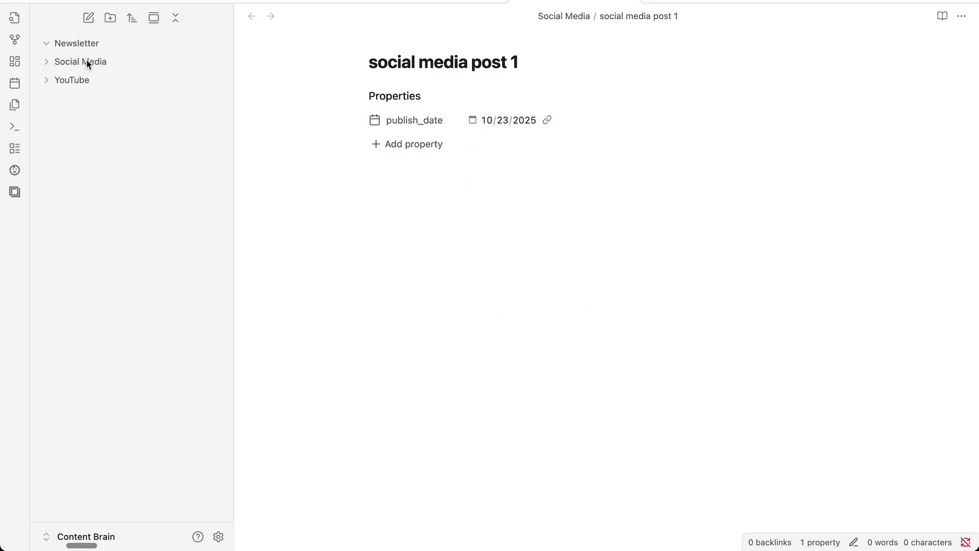
{"action": "left_click", "coordinate": [86, 61]}
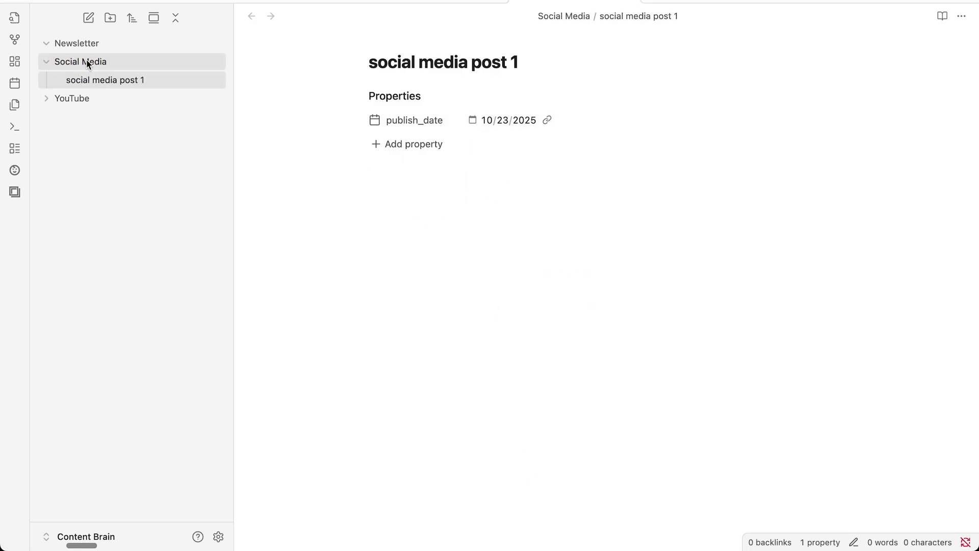
Step: Create a new note titled newsletter 1
{"action": "left_click", "coordinate": [92, 20]}
{"action": "type", "text": "ne"}
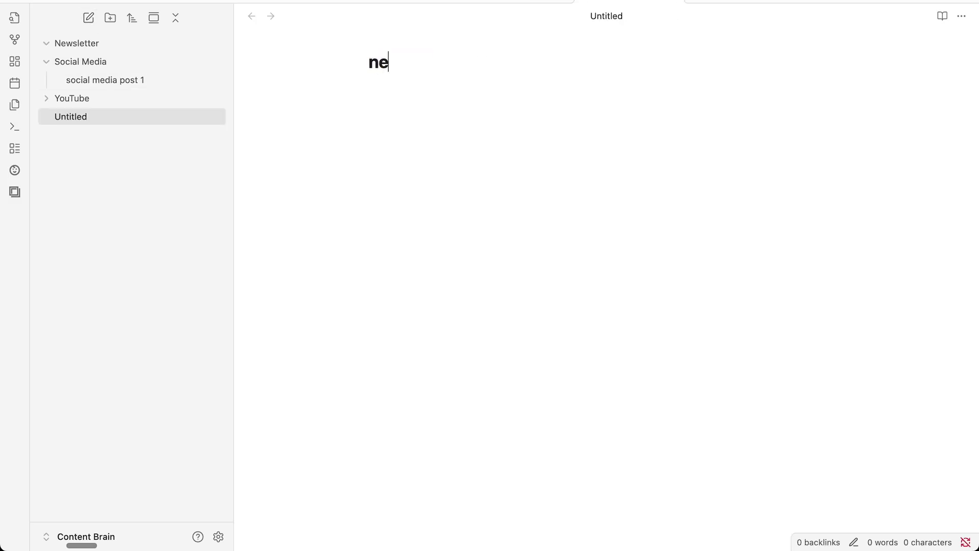
{"action": "type", "text": "wsletter 1"}
{"action": "key", "text": "Return"}
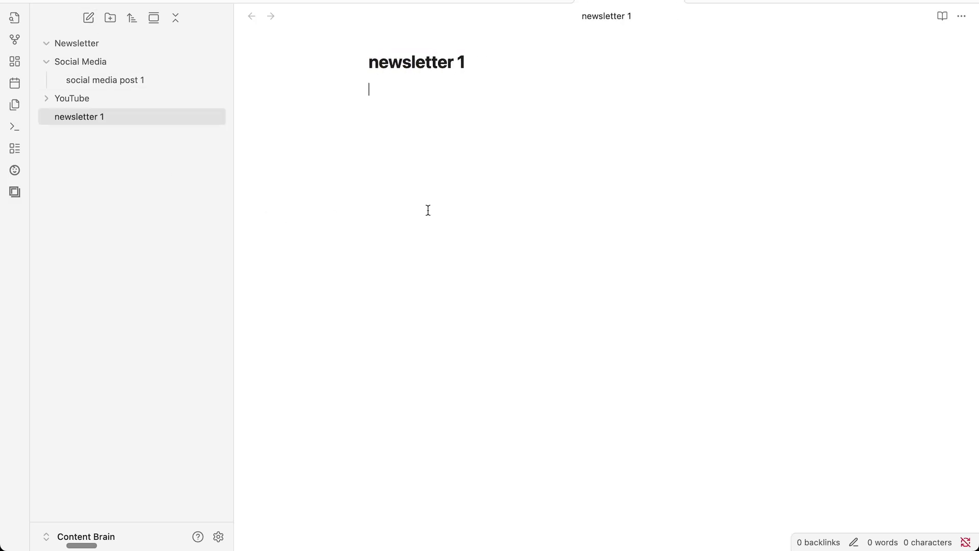
Step: Add a publish_date of 10/23/2025 to newsletter 1 and move the note into the Newsletter folder
{"action": "key", "text": "super+semicolon"}
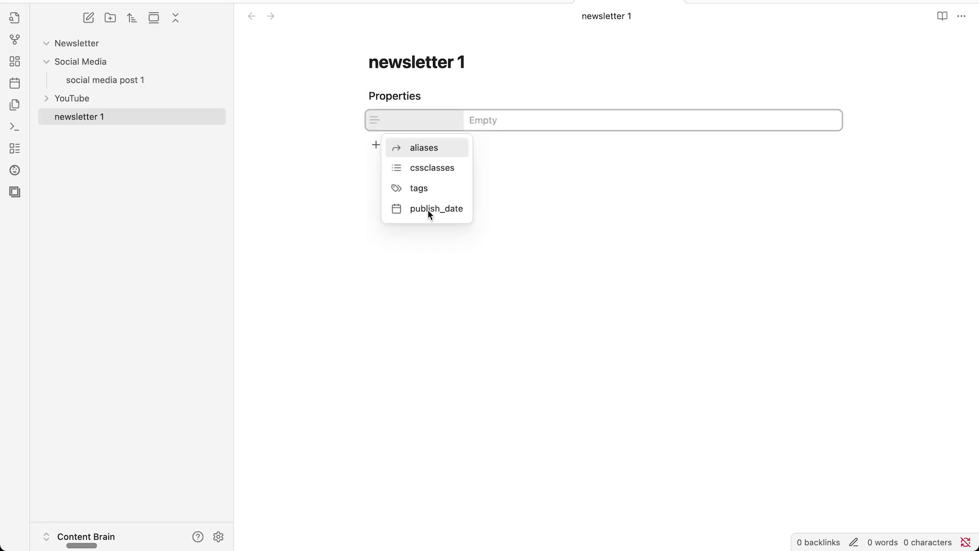
{"action": "left_click", "coordinate": [436, 209]}
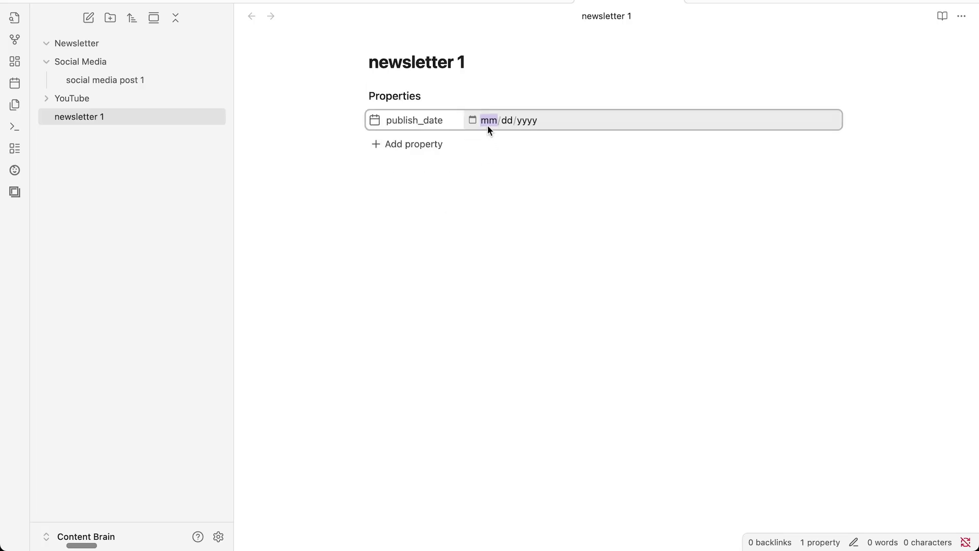
{"action": "left_click", "coordinate": [473, 120]}
{"action": "left_click", "coordinate": [575, 304]}
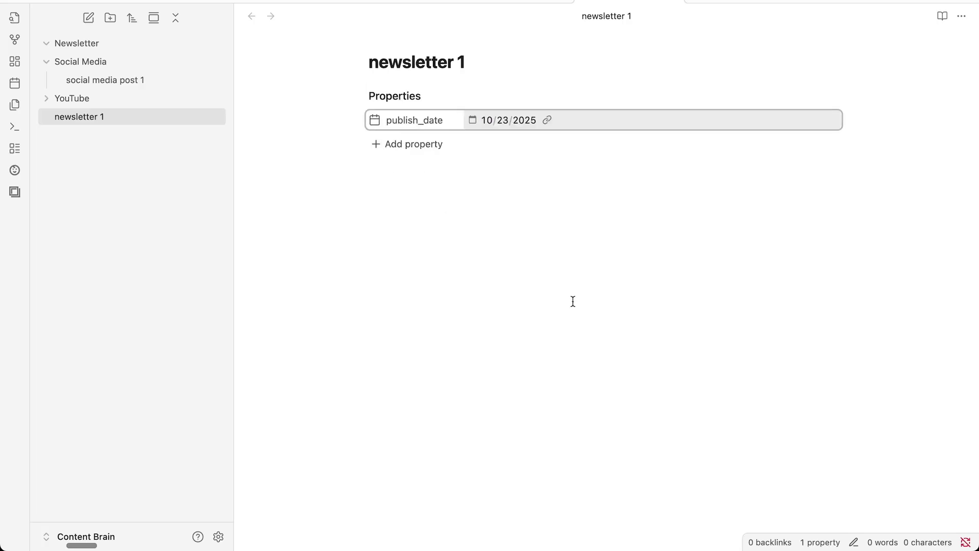
{"action": "left_click", "coordinate": [573, 301]}
{"action": "left_click_drag", "start_coordinate": [86, 115], "coordinate": [87, 40]}
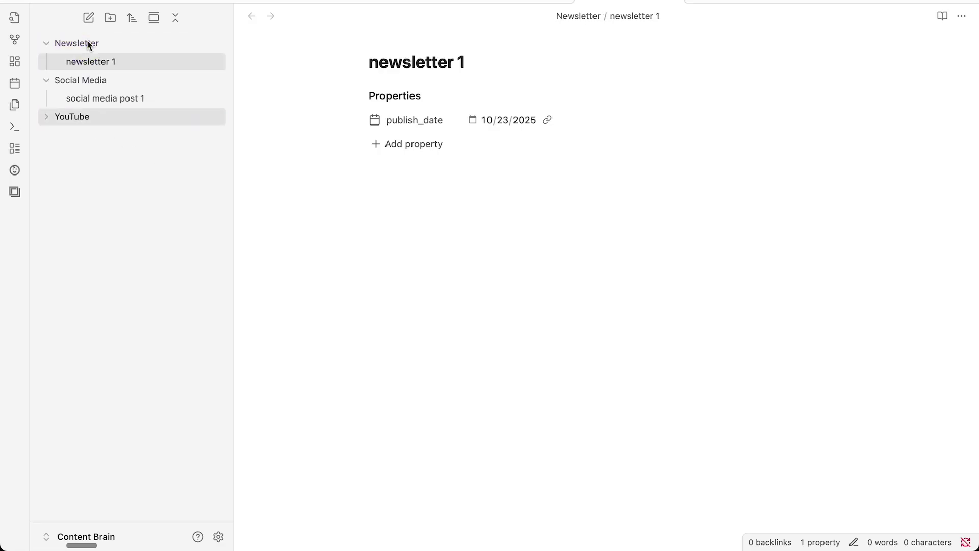
Step: Create a project named Newsletter in Projects with the Newsletter folder as its path
{"action": "left_click", "coordinate": [15, 192]}
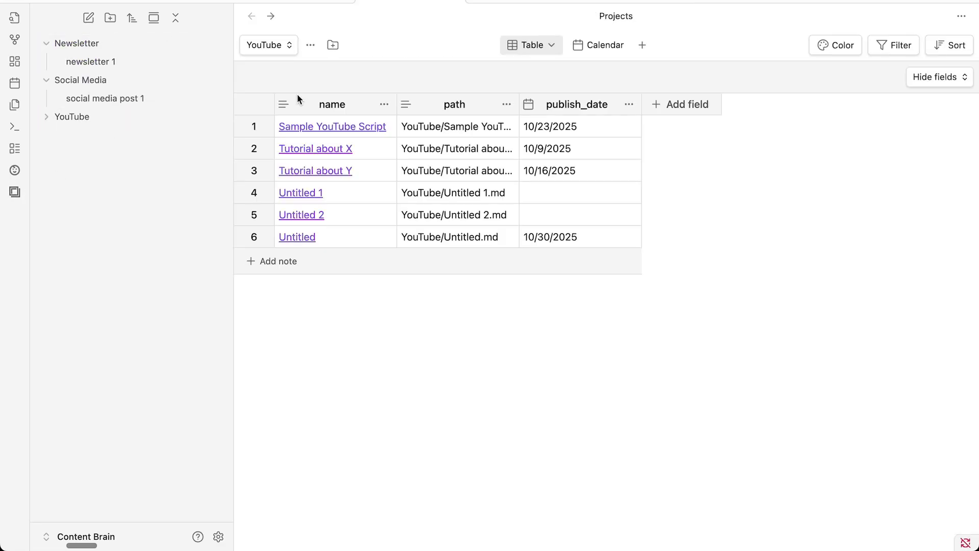
{"action": "left_click", "coordinate": [333, 45]}
{"action": "key", "text": "super+a"}
{"action": "type", "text": "Newsletter"}
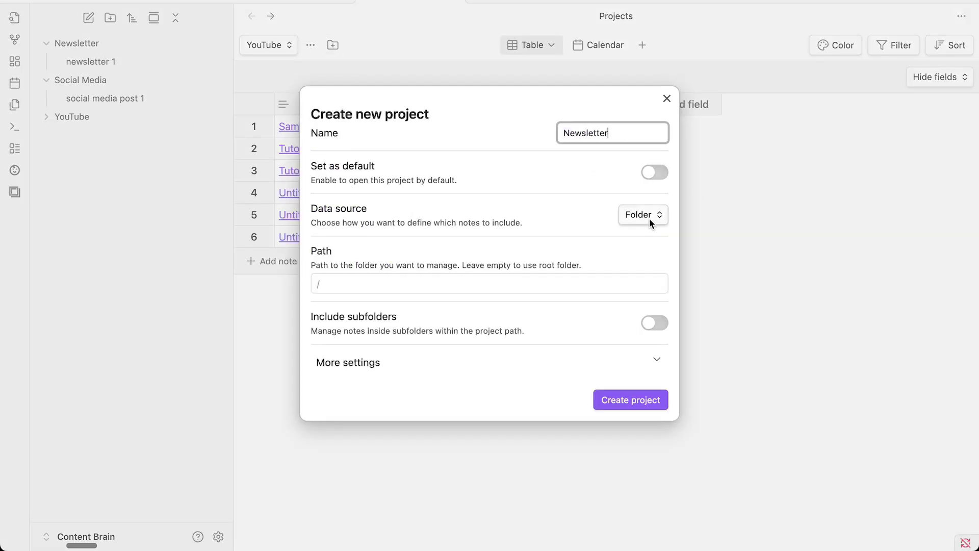
{"action": "left_click", "coordinate": [569, 279]}
{"action": "left_click", "coordinate": [325, 380]}
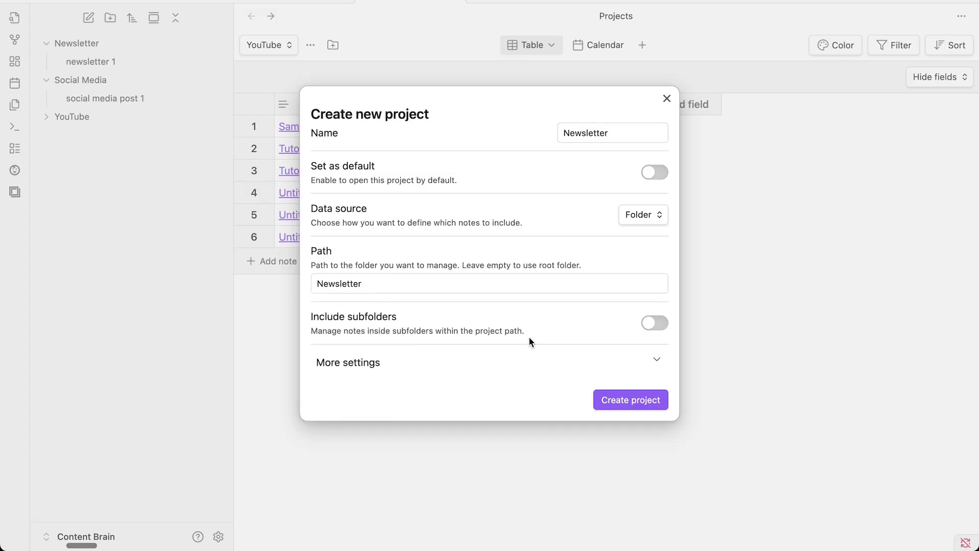
{"action": "left_click", "coordinate": [607, 401]}
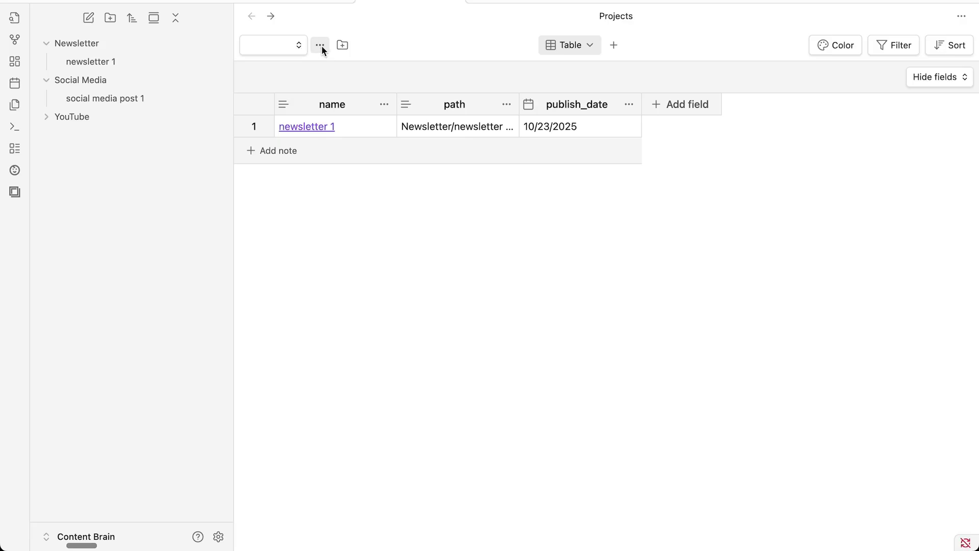
Step: Create a project named Social Media in Projects with the Social Media folder as its path
{"action": "left_click", "coordinate": [342, 46]}
{"action": "type", "text": "Social"}
{"action": "type", "text": " Media"}
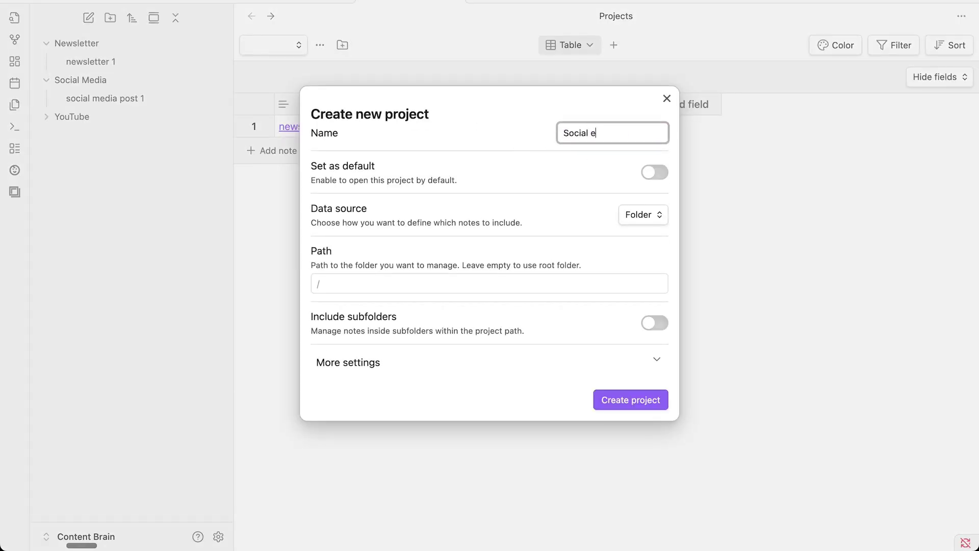
{"action": "left_click", "coordinate": [528, 283]}
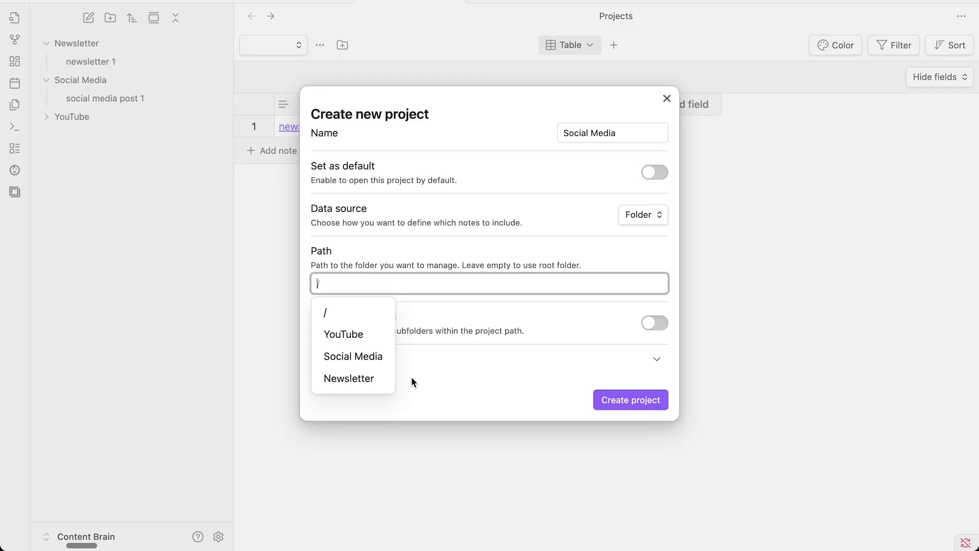
{"action": "left_click", "coordinate": [336, 360]}
{"action": "left_click", "coordinate": [611, 400]}
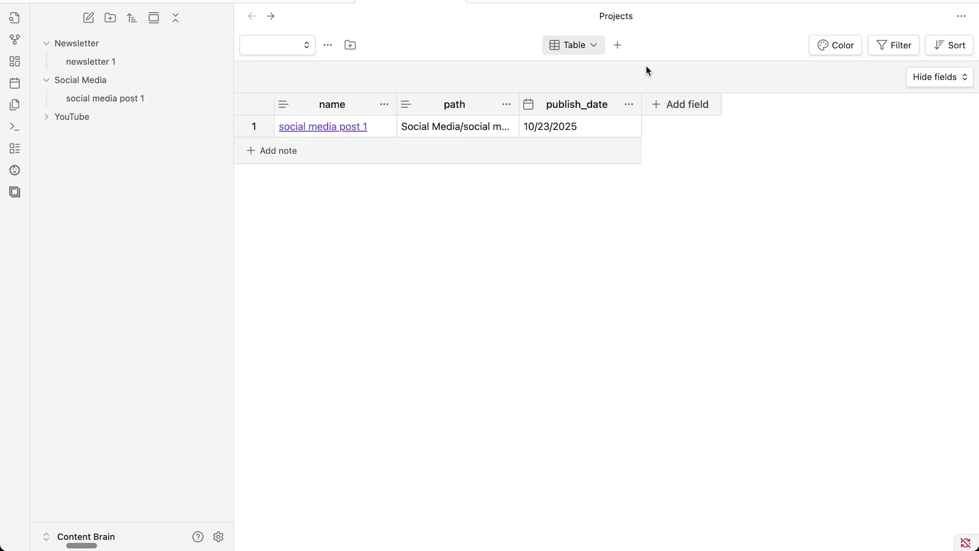
Step: Add a Calendar view to the Social Media project
{"action": "left_click", "coordinate": [617, 45]}
{"action": "left_click", "coordinate": [647, 208]}
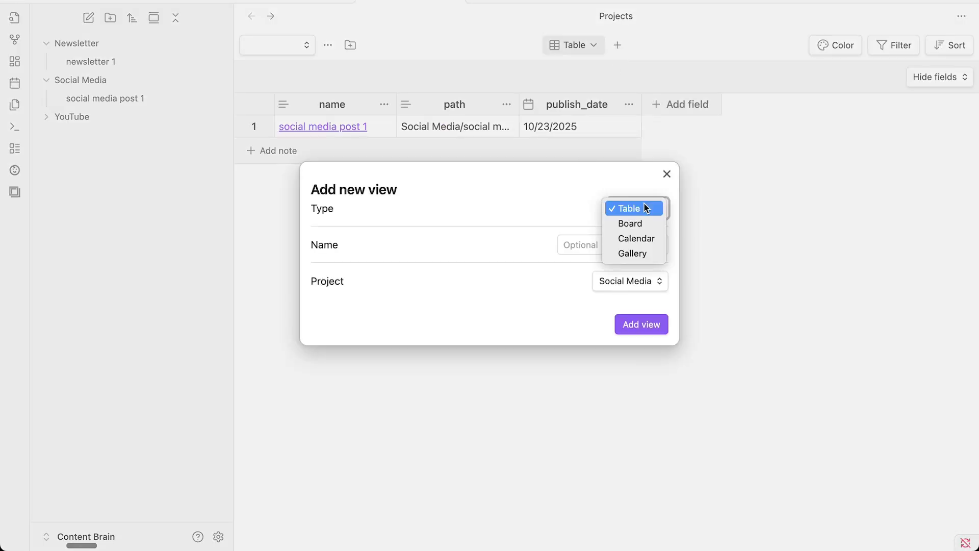
{"action": "left_click", "coordinate": [649, 239]}
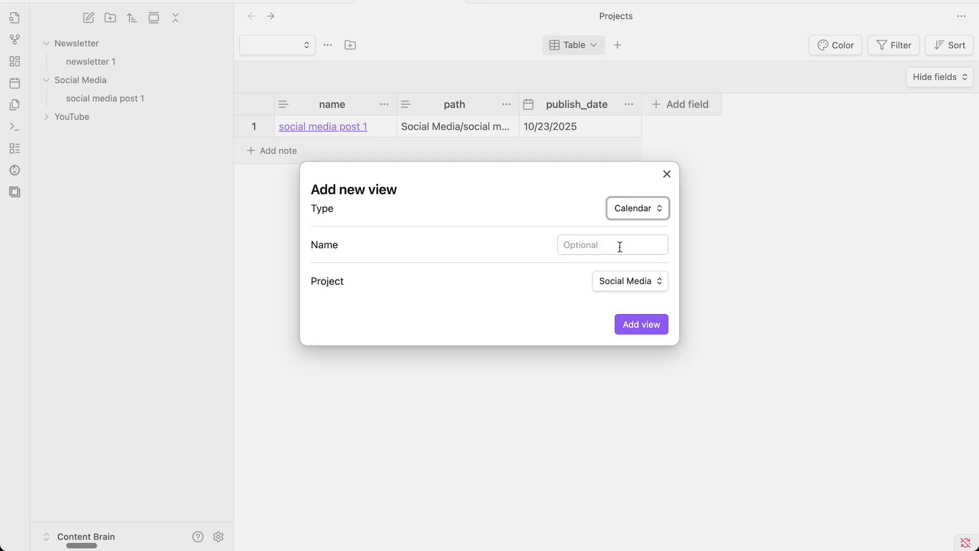
{"action": "left_click", "coordinate": [632, 331]}
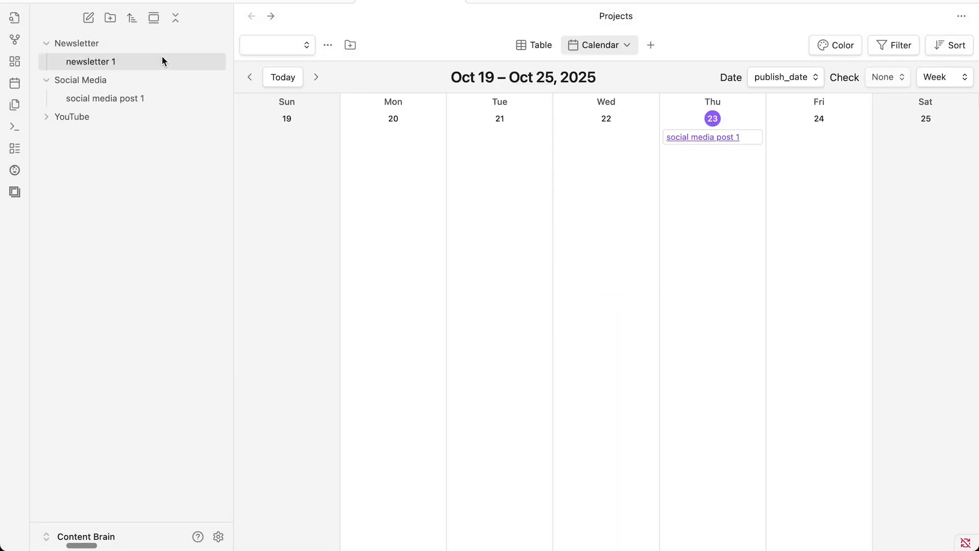
Step: Look through the Newsletter, Social Media and YouTube projects by switching between them
{"action": "left_click", "coordinate": [136, 61]}
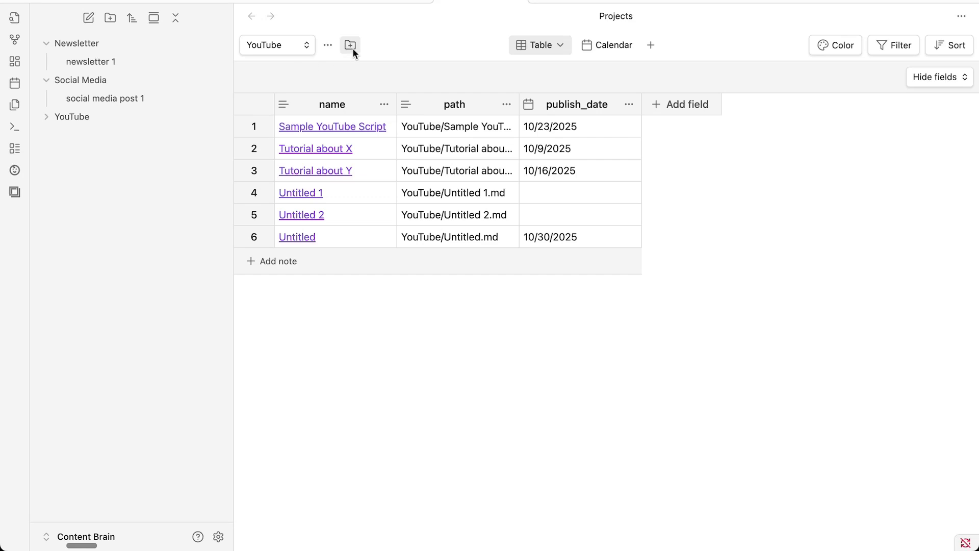
{"action": "left_click", "coordinate": [292, 51]}
{"action": "left_click", "coordinate": [290, 32]}
{"action": "left_click", "coordinate": [289, 45]}
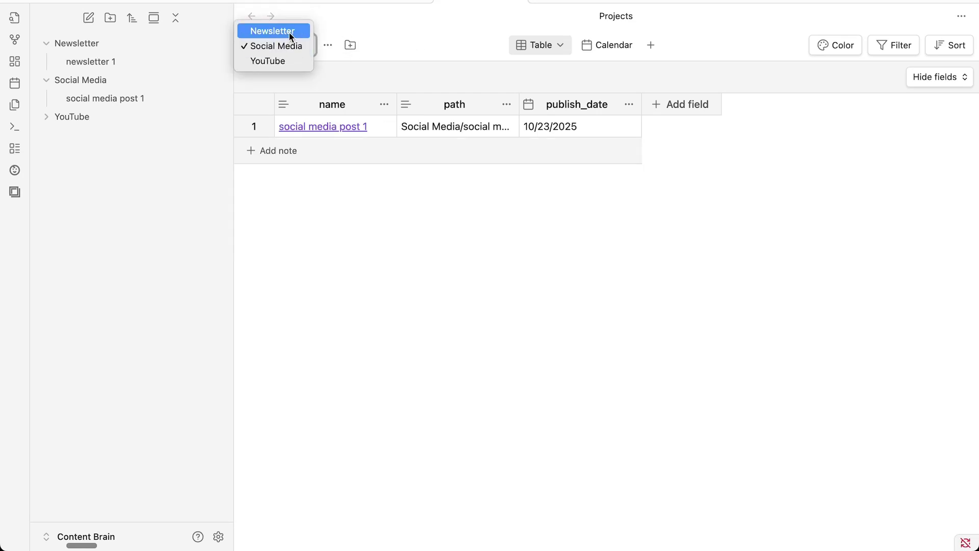
{"action": "left_click", "coordinate": [291, 32]}
{"action": "left_click", "coordinate": [291, 45]}
{"action": "left_click", "coordinate": [289, 56]}
Step: Open the YouTube project and delete its Table view
{"action": "left_click", "coordinate": [290, 46]}
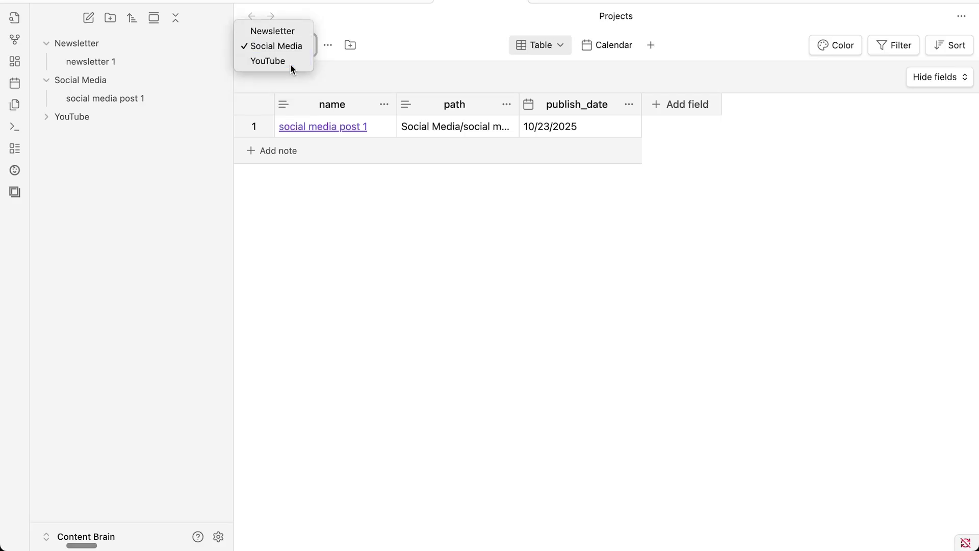
{"action": "left_click", "coordinate": [289, 61]}
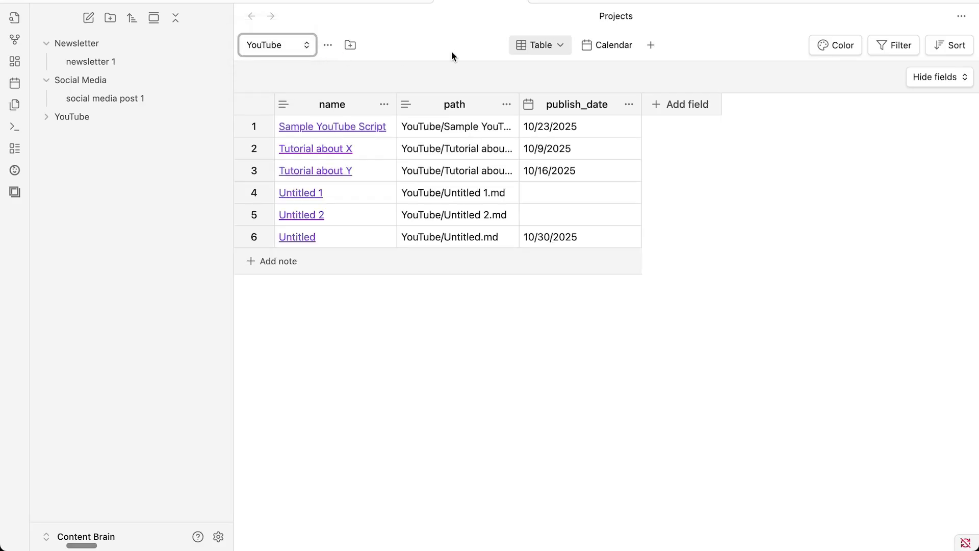
{"action": "left_click", "coordinate": [559, 45]}
{"action": "left_click", "coordinate": [578, 66]}
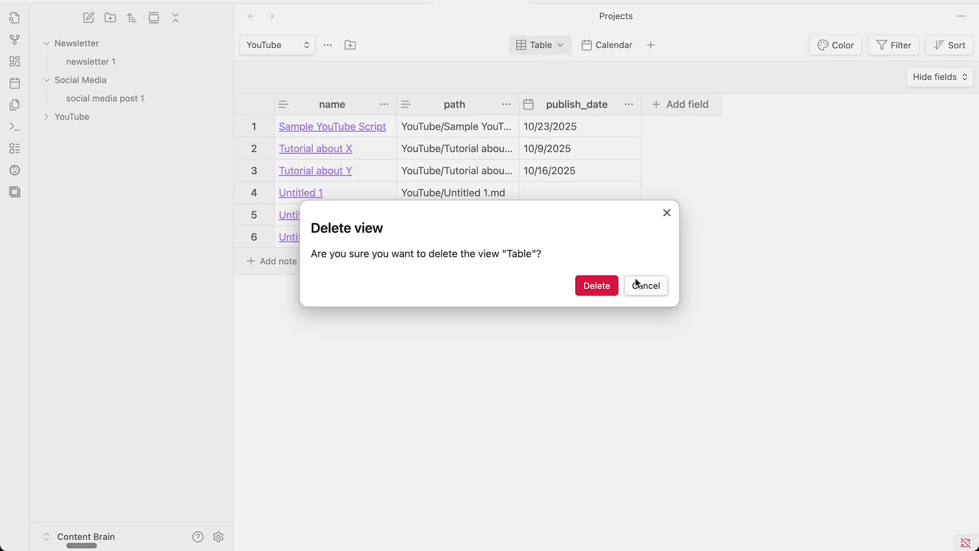
{"action": "left_click", "coordinate": [598, 285]}
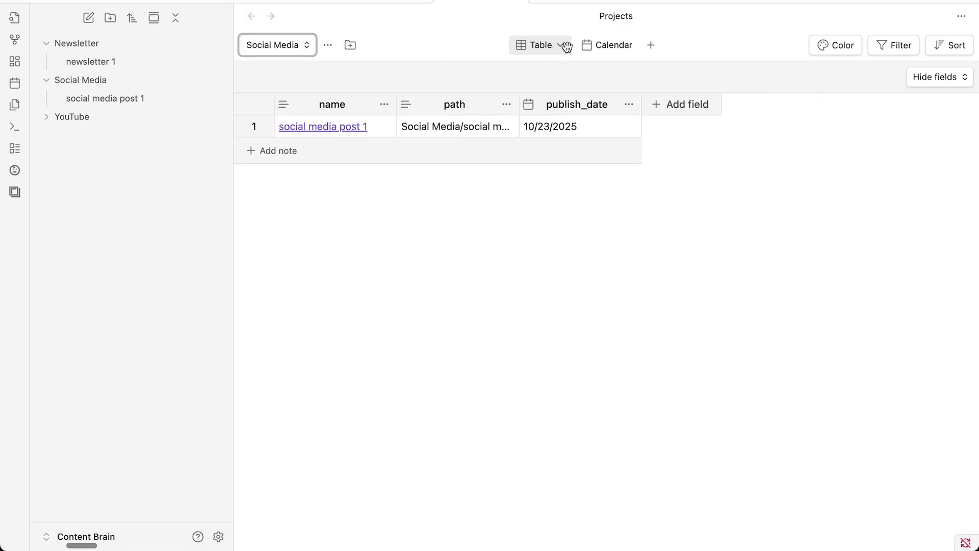
Step: Delete the Table view from the Social Media project
{"action": "left_click", "coordinate": [559, 44]}
{"action": "left_click", "coordinate": [584, 69]}
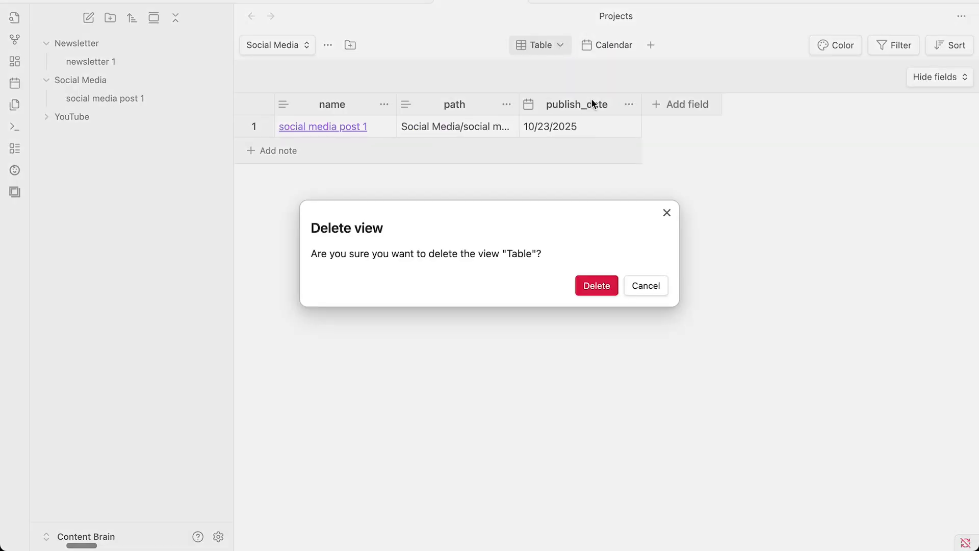
{"action": "left_click", "coordinate": [592, 286]}
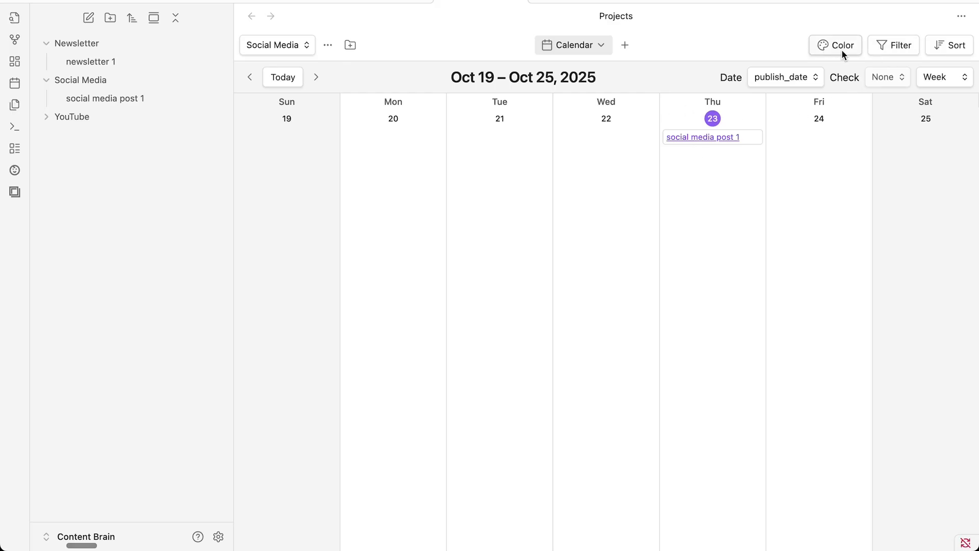
Step: Switch to the Newsletter project and add a Calendar view to it
{"action": "left_click", "coordinate": [283, 45]}
{"action": "left_click", "coordinate": [280, 28]}
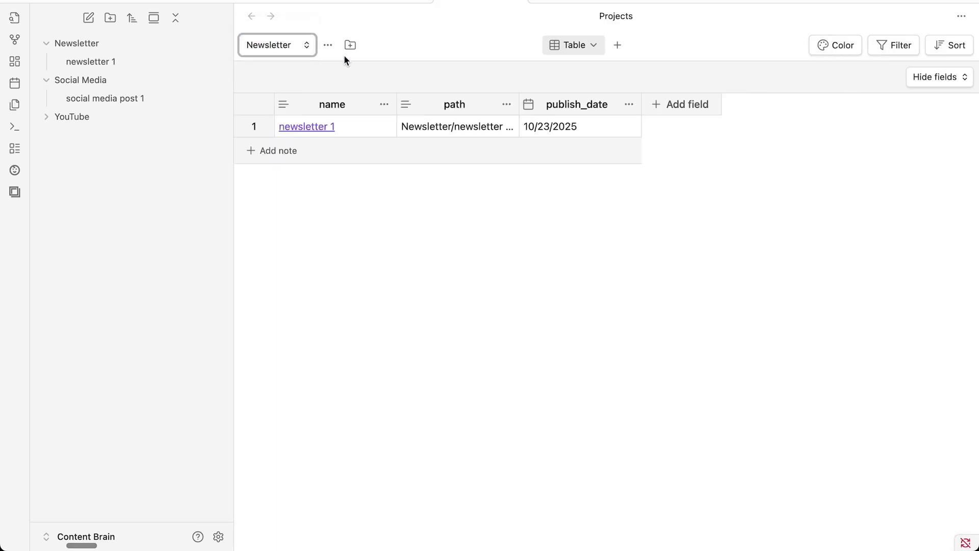
{"action": "left_click", "coordinate": [594, 46]}
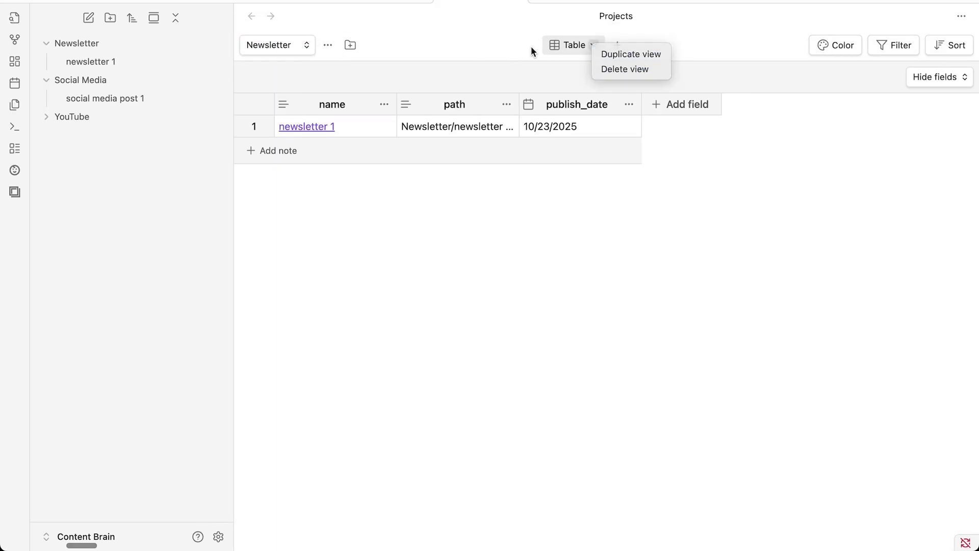
{"action": "left_click", "coordinate": [617, 45]}
{"action": "left_click", "coordinate": [641, 213]}
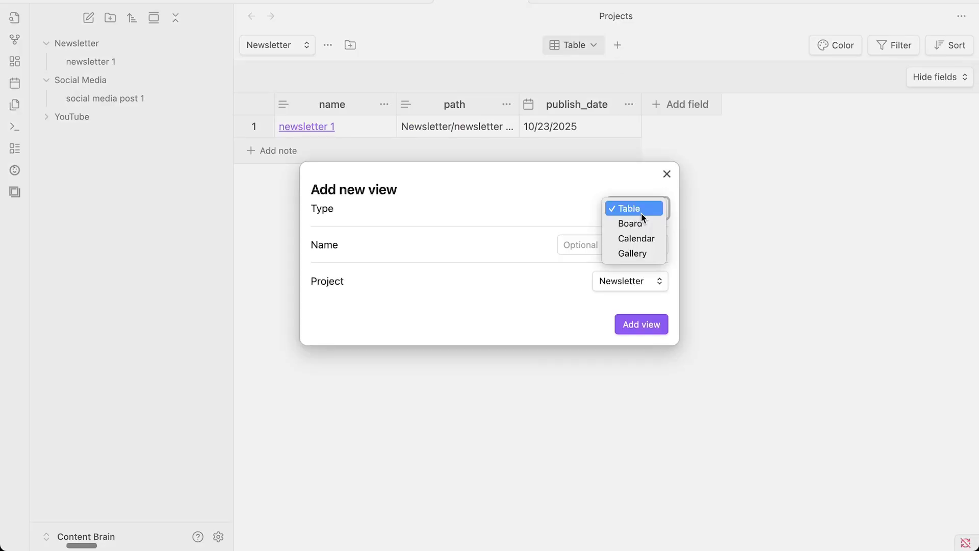
{"action": "left_click", "coordinate": [646, 236]}
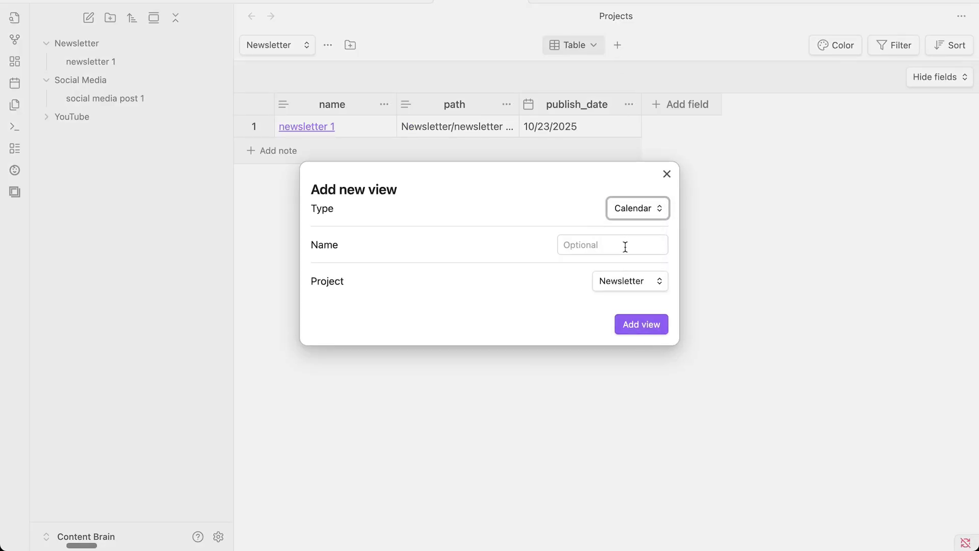
{"action": "left_click", "coordinate": [638, 329]}
Step: Delete the Table view from the Newsletter project and change the time span its calendar displays
{"action": "left_click", "coordinate": [556, 47]}
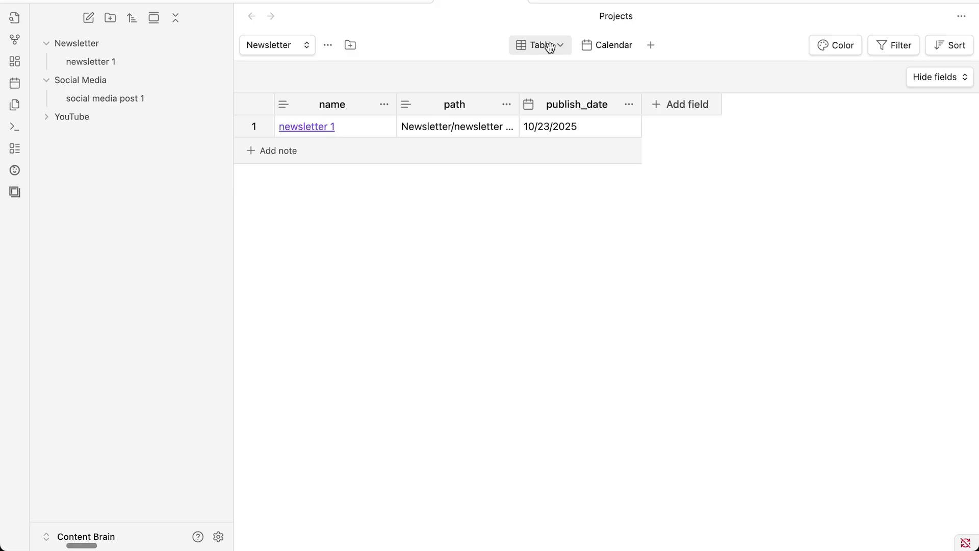
{"action": "left_click", "coordinate": [560, 45]}
{"action": "left_click", "coordinate": [600, 181]}
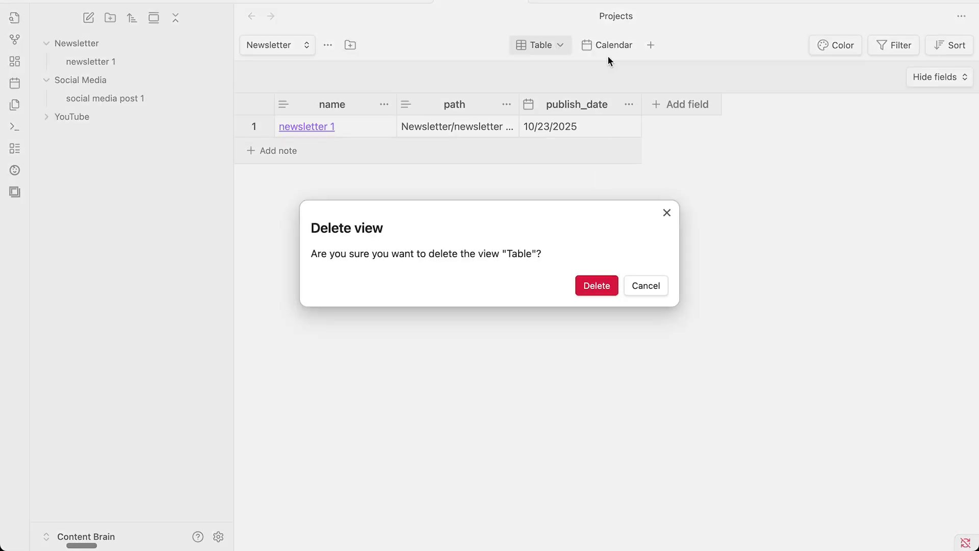
{"action": "key", "text": "Return"}
{"action": "left_click", "coordinate": [944, 77]}
{"action": "left_click", "coordinate": [955, 48]}
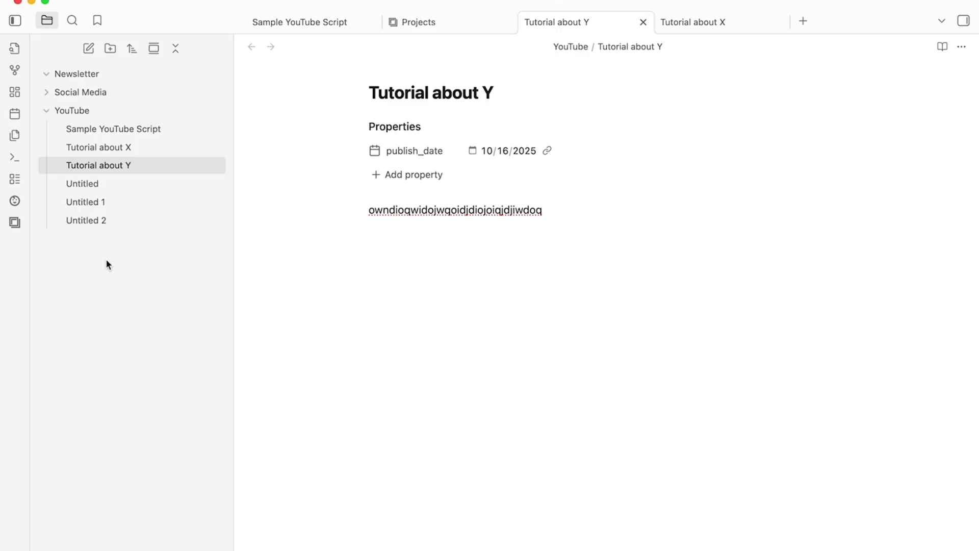
Step: Collapse the YouTube folder and create a new note titled 1 note = 1 idea
{"action": "left_click", "coordinate": [46, 113]}
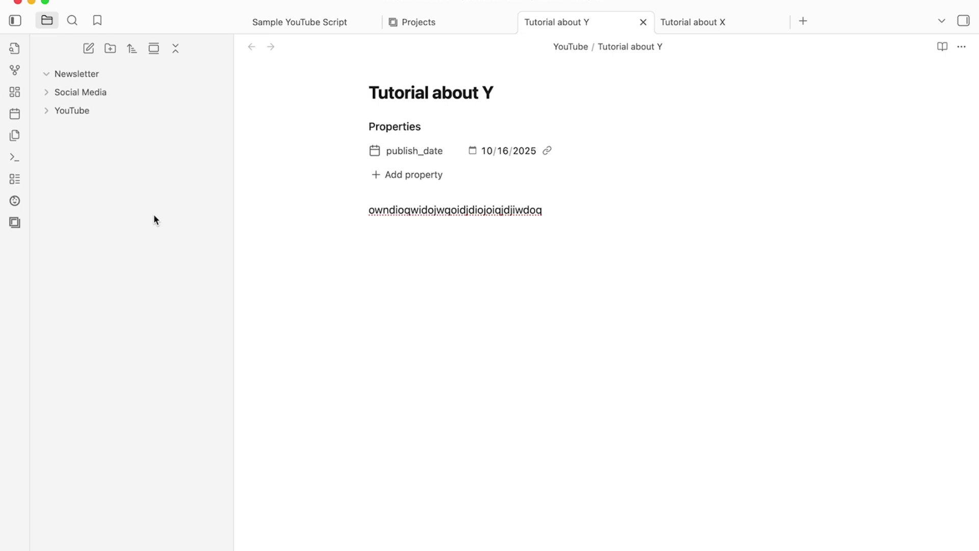
{"action": "left_click", "coordinate": [88, 49]}
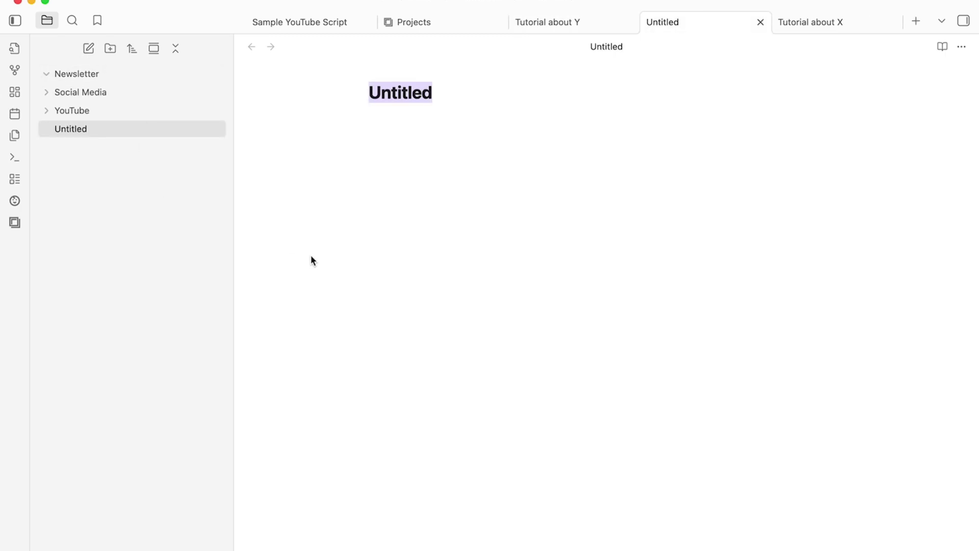
{"action": "type", "text": "1 note = ` i"}
{"action": "key", "text": "BackSpace"}
{"action": "key", "text": "BackSpace"}
{"action": "key", "text": "BackSpace"}
{"action": "type", "text": "1 idea"}
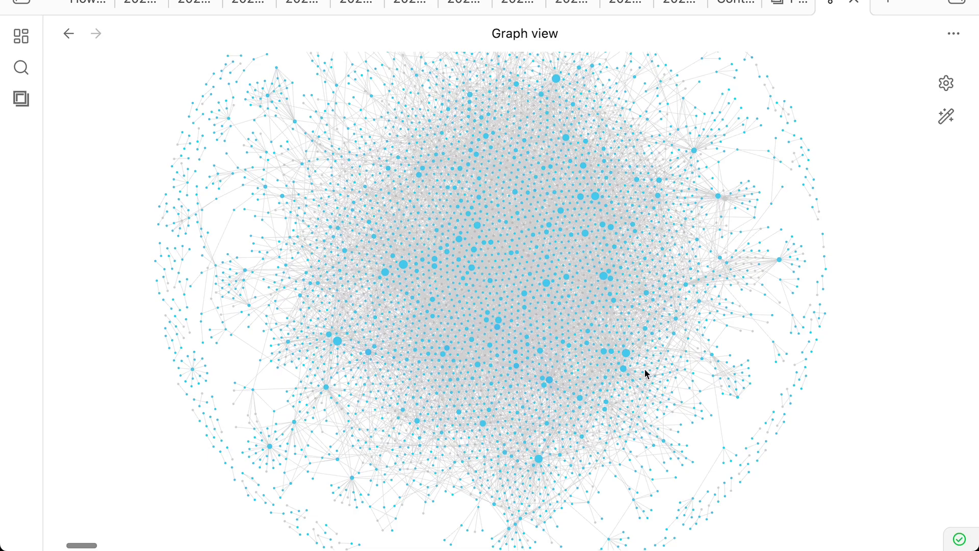
Step: Examine the note titles and connections in the graph view of the larger vault
{"action": "scroll", "coordinate": [644, 368], "scroll_direction": "up", "scroll_amount": 5}
{"action": "scroll", "coordinate": [645, 374], "scroll_direction": "up", "scroll_amount": 5}
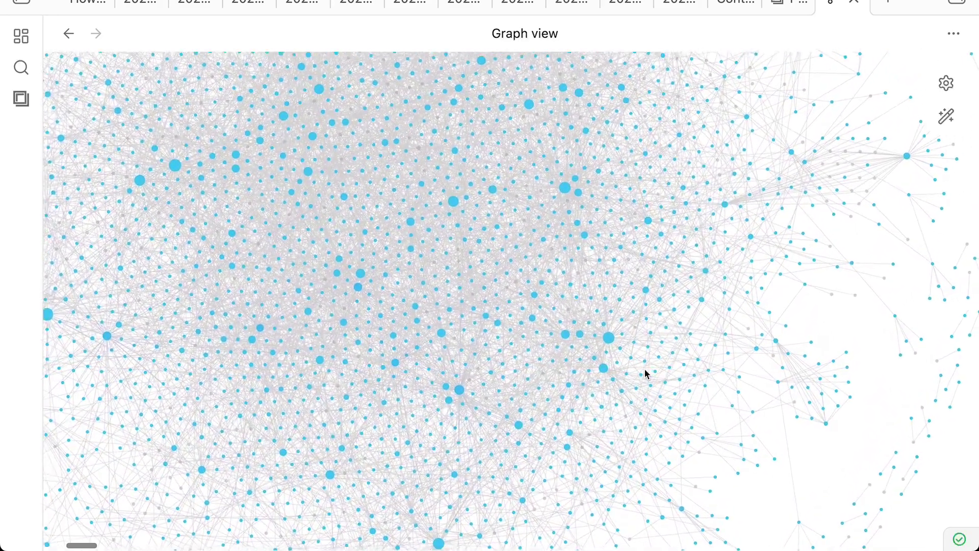
{"action": "scroll", "coordinate": [645, 373], "scroll_direction": "up", "scroll_amount": 1}
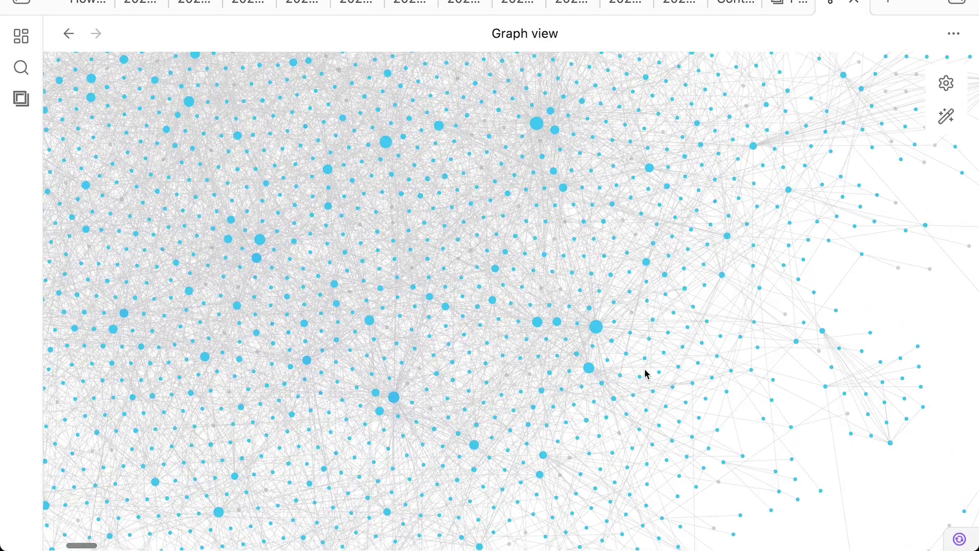
{"action": "scroll", "coordinate": [645, 374], "scroll_direction": "up", "scroll_amount": 3}
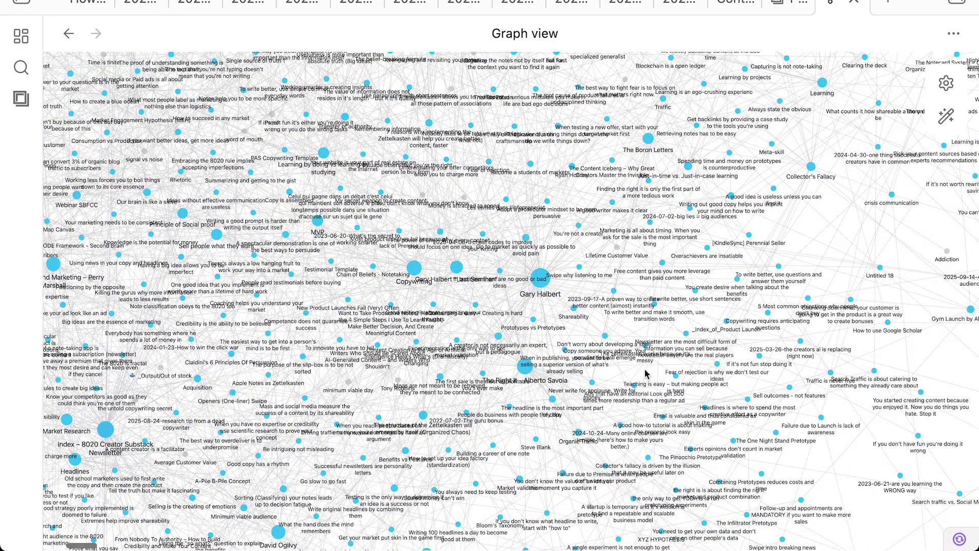
{"action": "scroll", "coordinate": [646, 373], "scroll_direction": "down", "scroll_amount": 5}
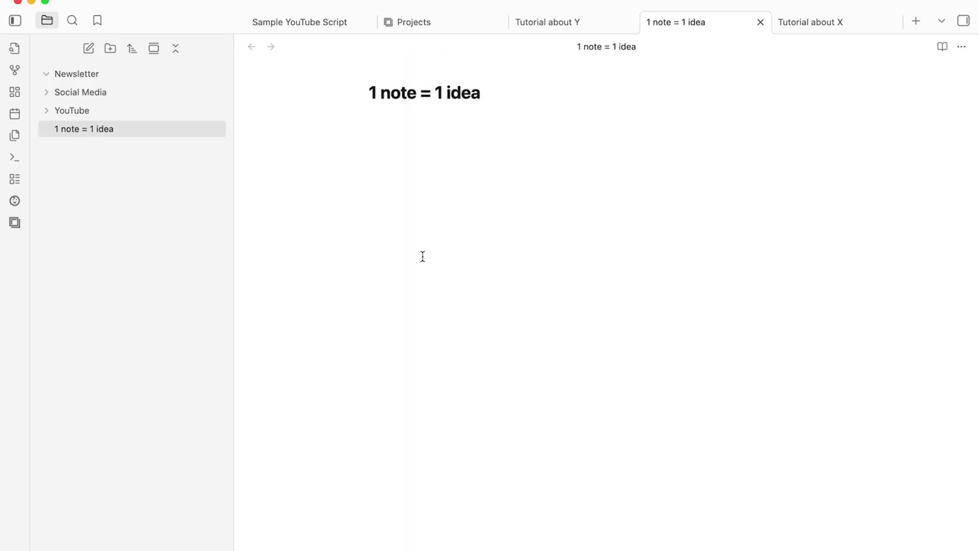
Step: Create a new note titled Zettelkasten
{"action": "key", "text": "super+n"}
{"action": "type", "text": "This"}
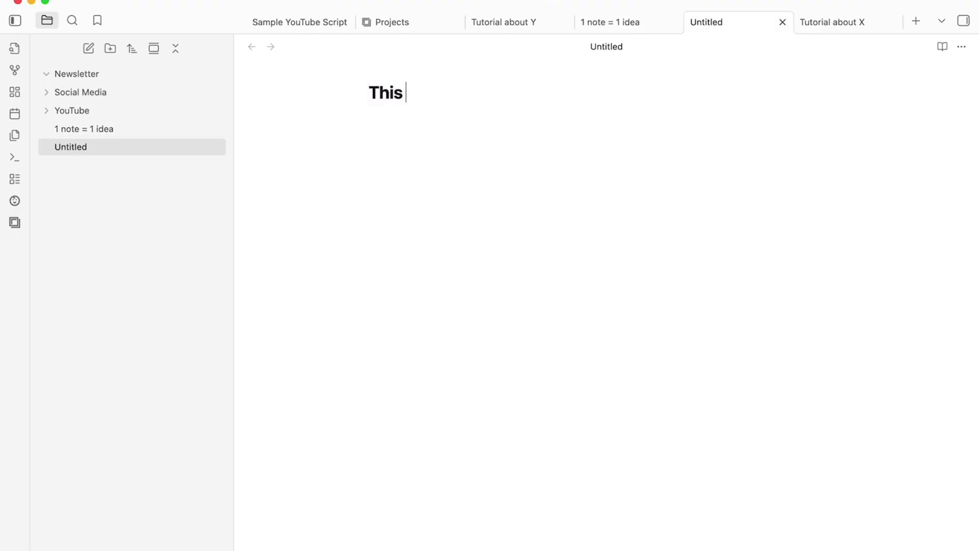
{"action": "key", "text": "BackSpace"}
{"action": "key", "text": "BackSpace"}
{"action": "key", "text": "BackSpace"}
{"action": "key", "text": "BackSpace"}
{"action": "type", "text": "Zettelkasten"}
{"action": "key", "text": "Return"}
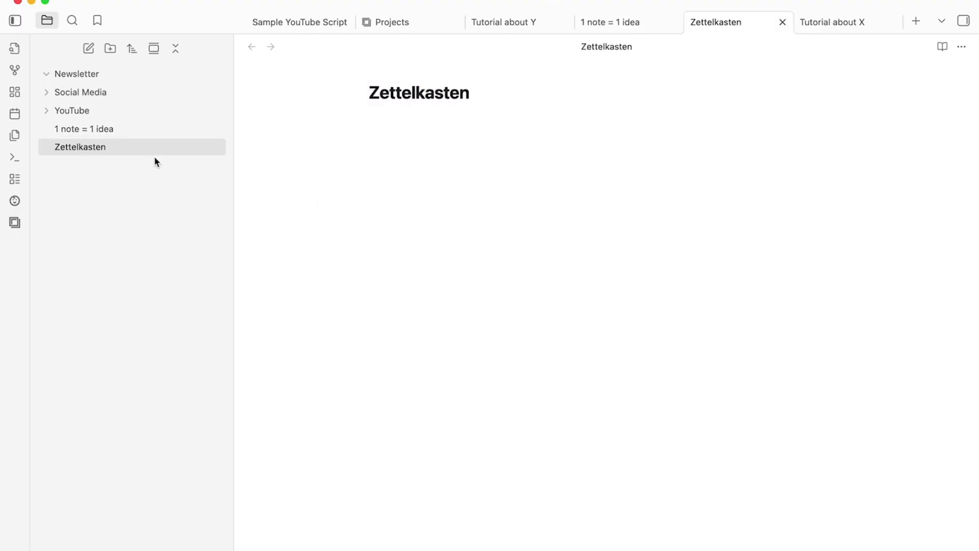
Step: Insert an internal link to the Zettelkasten note in the body of the note 1 note = 1 idea
{"action": "left_click", "coordinate": [117, 128]}
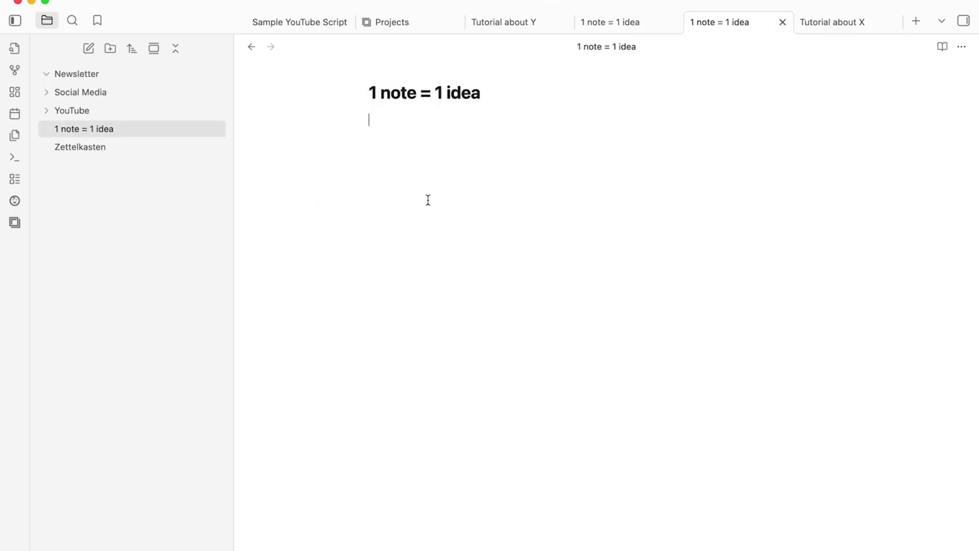
{"action": "type", "text": "[["}
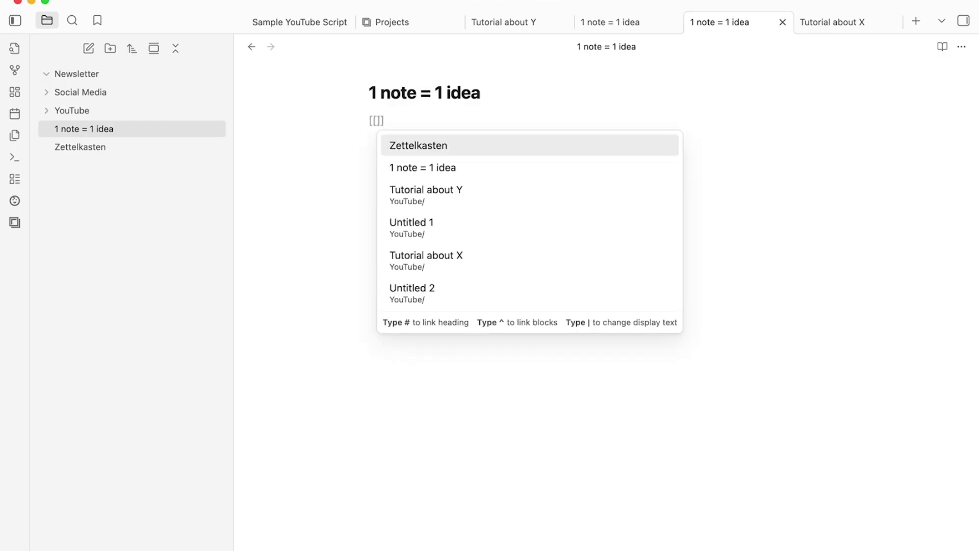
{"action": "key", "text": "Return"}
{"action": "key", "text": "Return"}
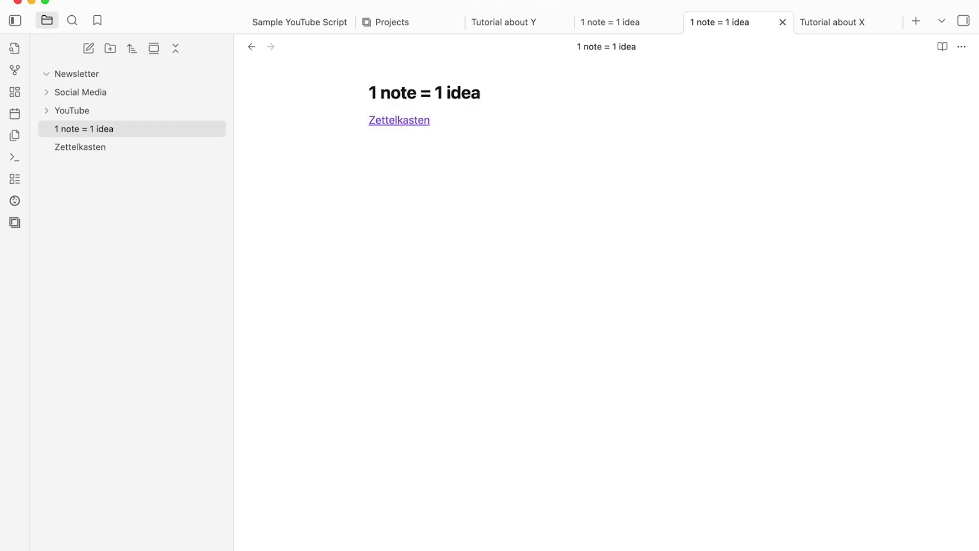
{"action": "key", "text": "super+p"}
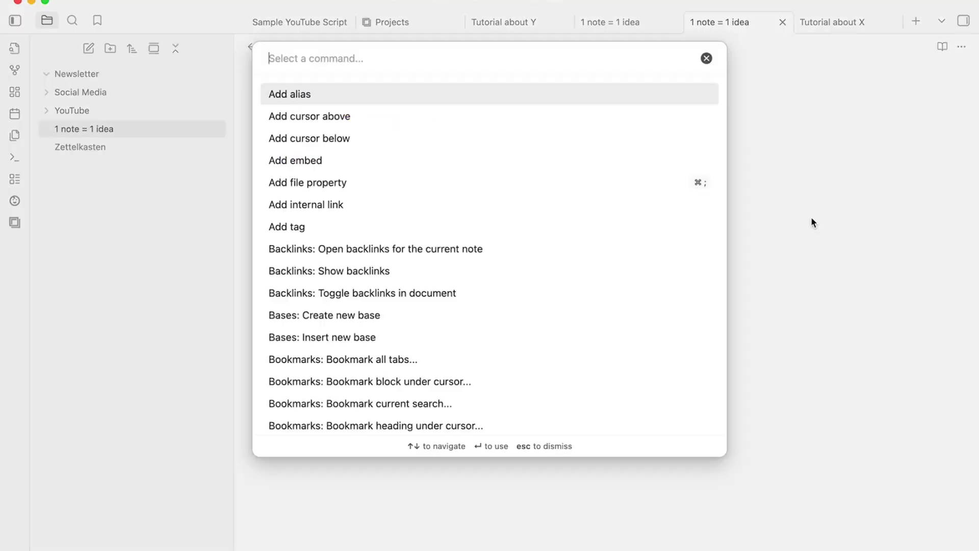
{"action": "type", "text": "gra"}
{"action": "key", "text": "BackSpace"}
{"action": "key", "text": "Escape"}
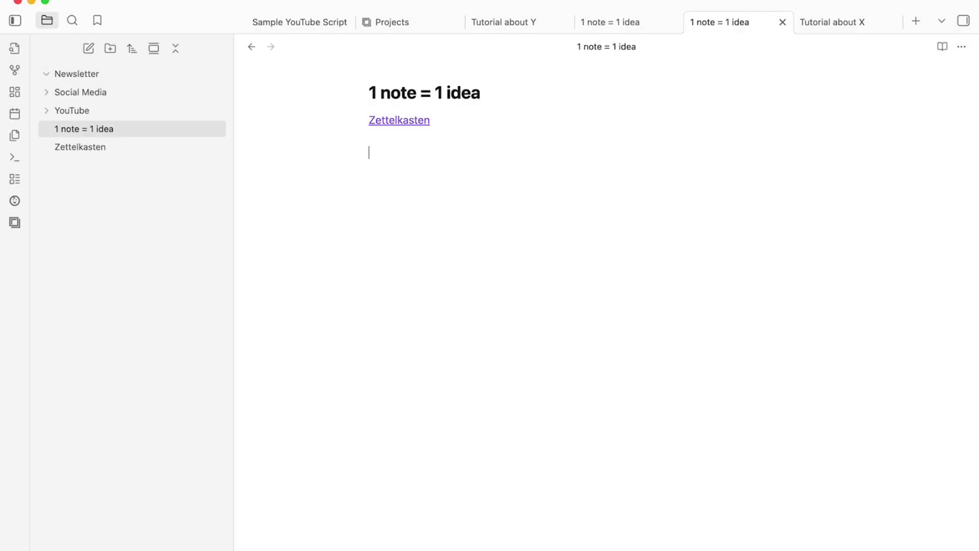
Step: Open the local graph of the note 1 note = 1 idea and reposition its node
{"action": "key", "text": "super+p"}
{"action": "type", "text": "grpah"}
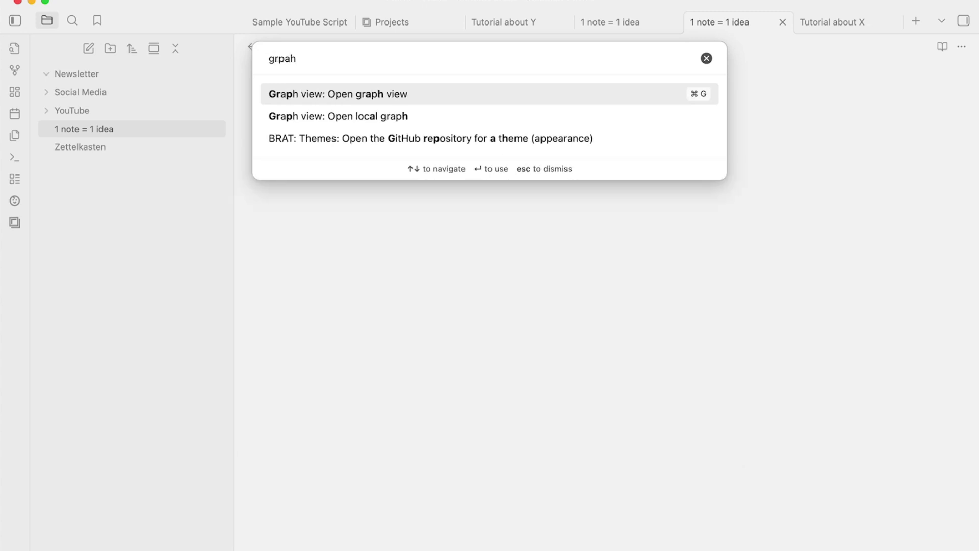
{"action": "key", "text": "Down"}
{"action": "key", "text": "Return"}
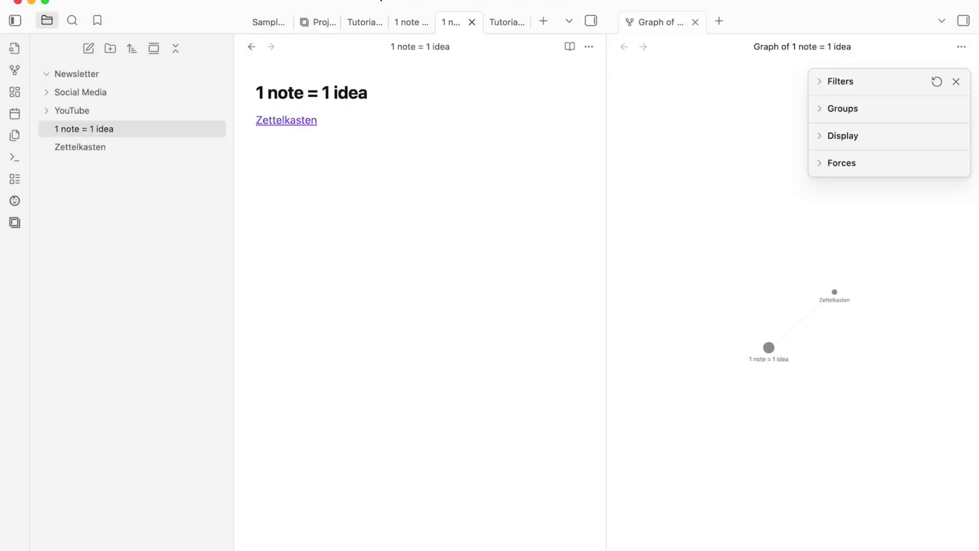
{"action": "left_click_drag", "start_coordinate": [768, 368], "coordinate": [744, 323]}
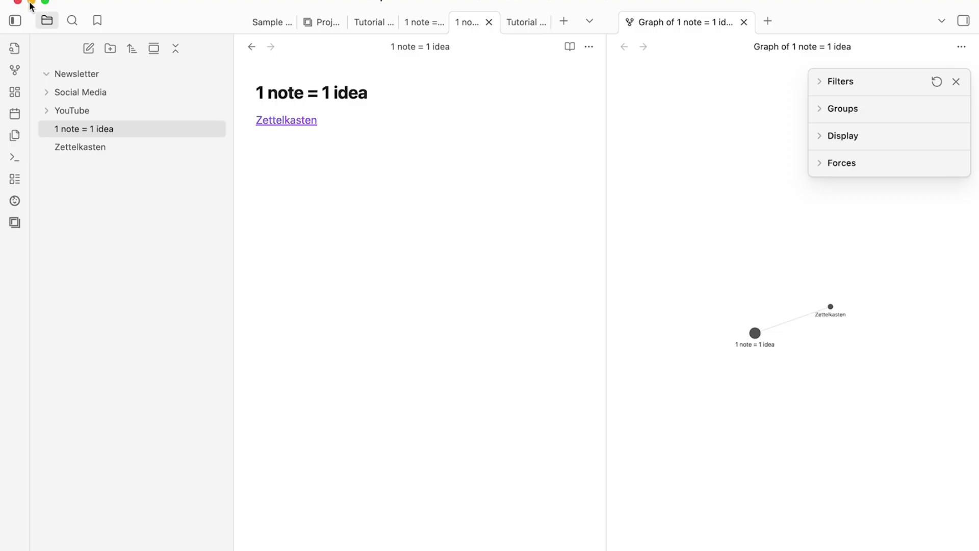
Step: Switch to the larger vault and read the script How I Use Obsidian To Create Daily Content (Beginner Friendly) through its first section
{"action": "left_click", "coordinate": [524, 330]}
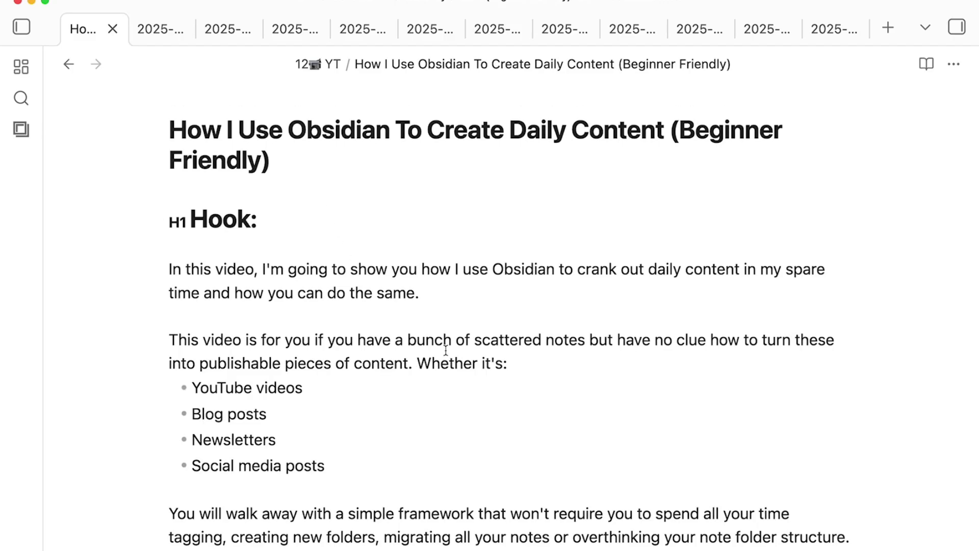
{"action": "scroll", "coordinate": [405, 415], "scroll_direction": "down", "scroll_amount": 2}
{"action": "left_click", "coordinate": [402, 416]}
{"action": "scroll", "coordinate": [357, 408], "scroll_direction": "down", "scroll_amount": 5}
{"action": "left_click_drag", "start_coordinate": [343, 411], "coordinate": [336, 441]}
{"action": "left_click", "coordinate": [335, 442]}
{"action": "scroll", "coordinate": [334, 441], "scroll_direction": "down", "scroll_amount": 2}
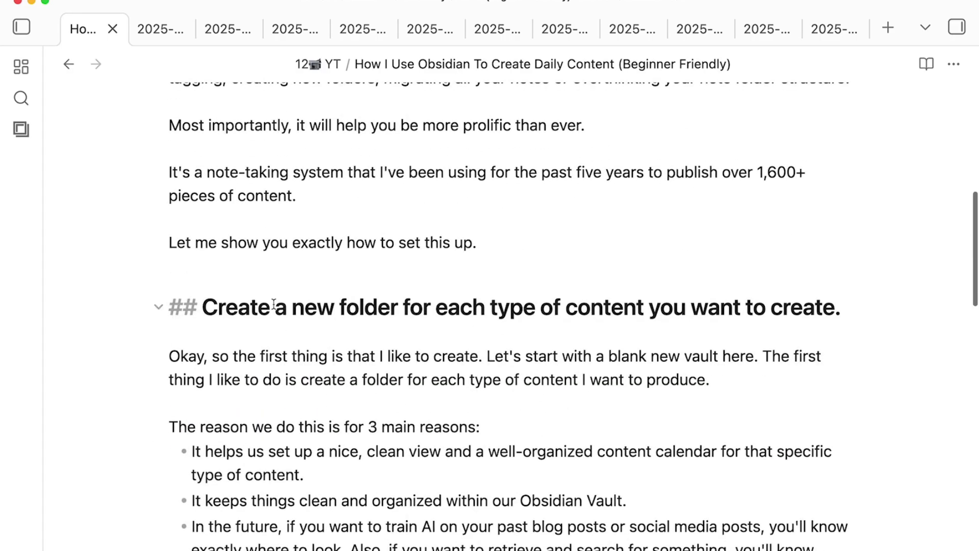
{"action": "scroll", "coordinate": [372, 389], "scroll_direction": "down", "scroll_amount": 4}
{"action": "left_click", "coordinate": [380, 459]}
{"action": "scroll", "coordinate": [380, 459], "scroll_direction": "down", "scroll_amount": 3}
{"action": "scroll", "coordinate": [380, 459], "scroll_direction": "up", "scroll_amount": 3}
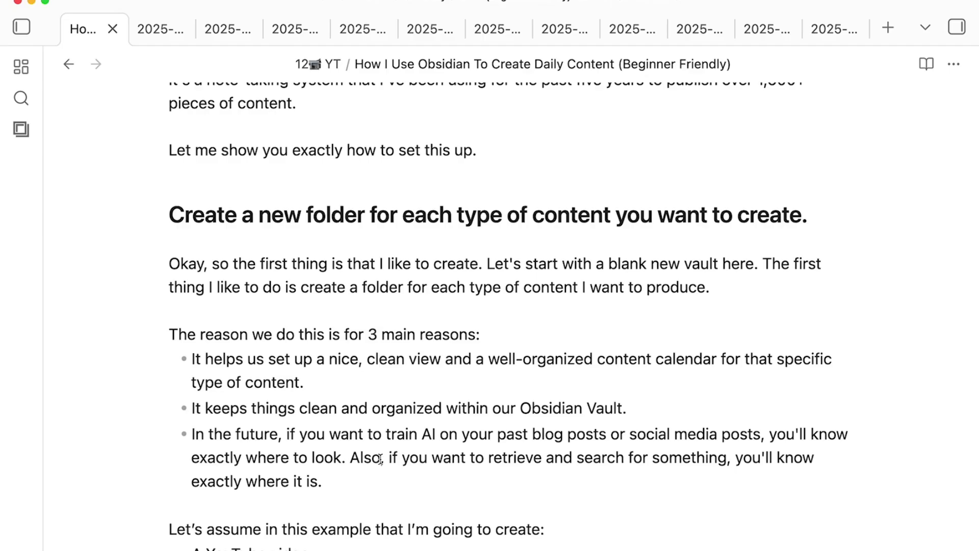
{"action": "scroll", "coordinate": [380, 459], "scroll_direction": "down", "scroll_amount": 3}
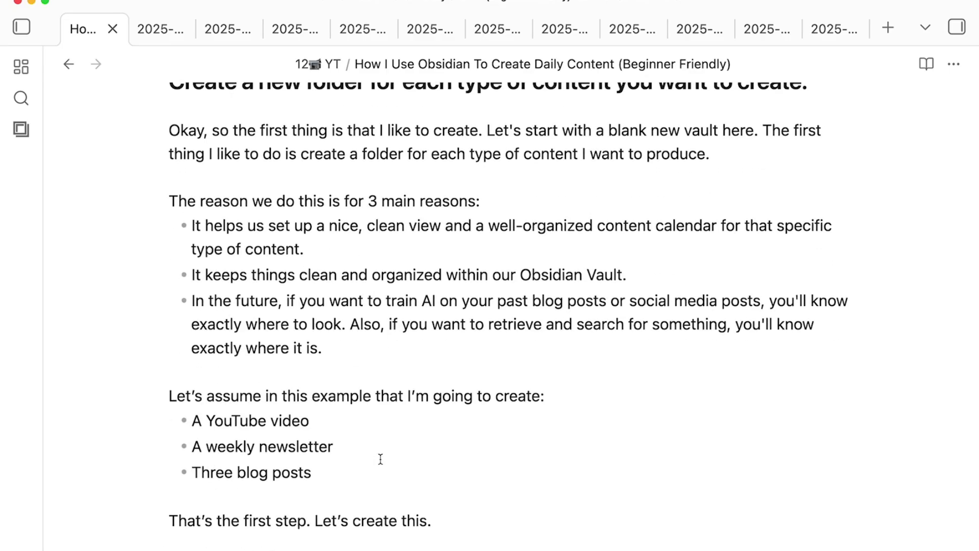
{"action": "scroll", "coordinate": [380, 459], "scroll_direction": "up", "scroll_amount": 1}
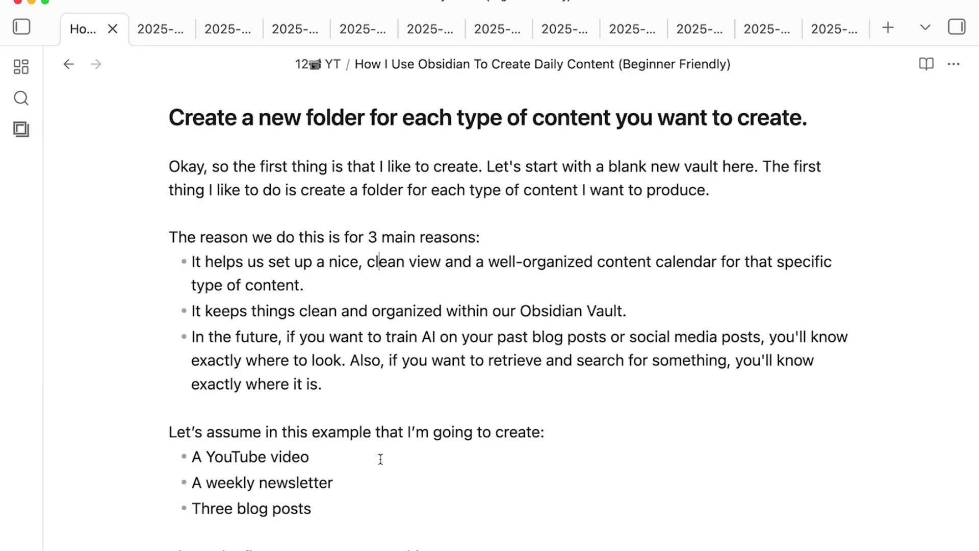
{"action": "scroll", "coordinate": [449, 438], "scroll_direction": "up", "scroll_amount": 2}
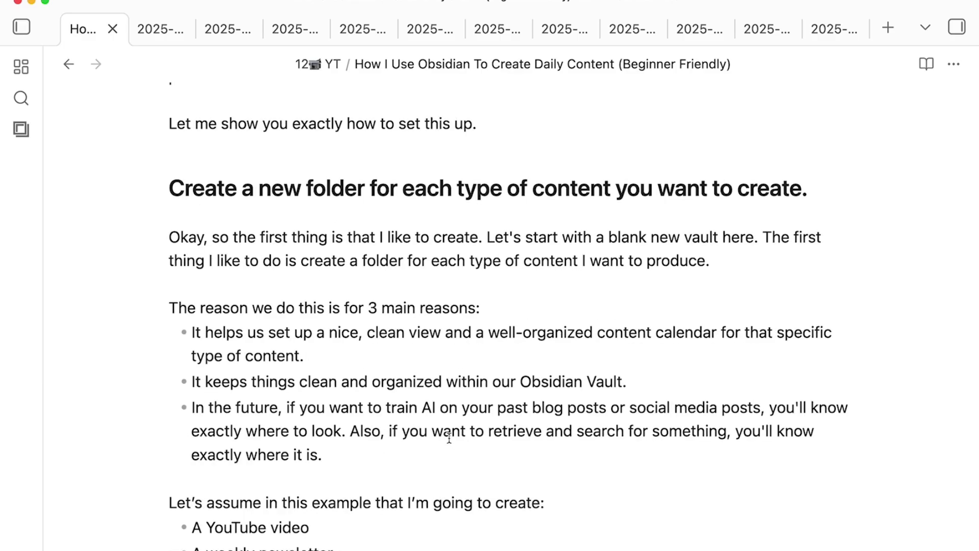
Step: Copy the script's section Create a new folder for each type of content you want to create into a new note
{"action": "left_click_drag", "start_coordinate": [317, 189], "coordinate": [534, 324]}
{"action": "scroll", "coordinate": [534, 323], "scroll_direction": "down", "scroll_amount": 5}
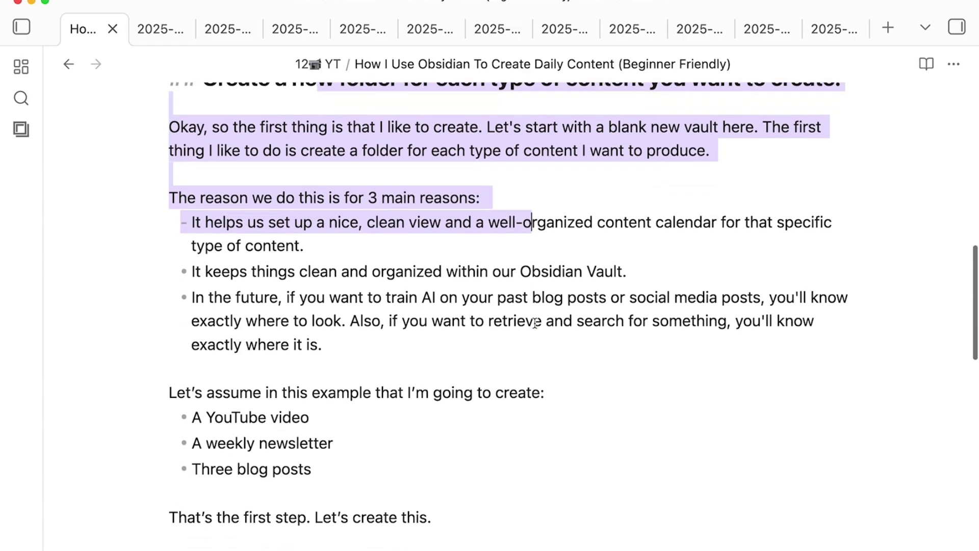
{"action": "scroll", "coordinate": [413, 431], "scroll_direction": "down", "scroll_amount": 3}
{"action": "scroll", "coordinate": [323, 235], "scroll_direction": "up", "scroll_amount": 10}
{"action": "left_click_drag", "start_coordinate": [377, 366], "coordinate": [173, 225]}
{"action": "key", "text": "super+c"}
{"action": "scroll", "coordinate": [319, 231], "scroll_direction": "up", "scroll_amount": 1}
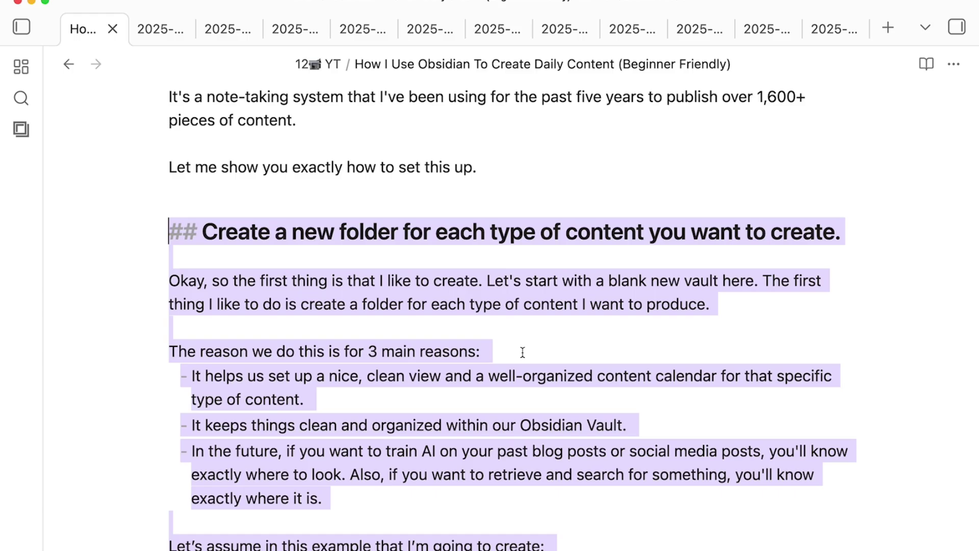
{"action": "left_click", "coordinate": [888, 28]}
{"action": "left_click", "coordinate": [587, 271]}
{"action": "key", "text": "super+v"}
Step: Move the pasted heading into the note title, reading Create a new folder for each type of content you want to create
{"action": "left_click", "coordinate": [203, 186]}
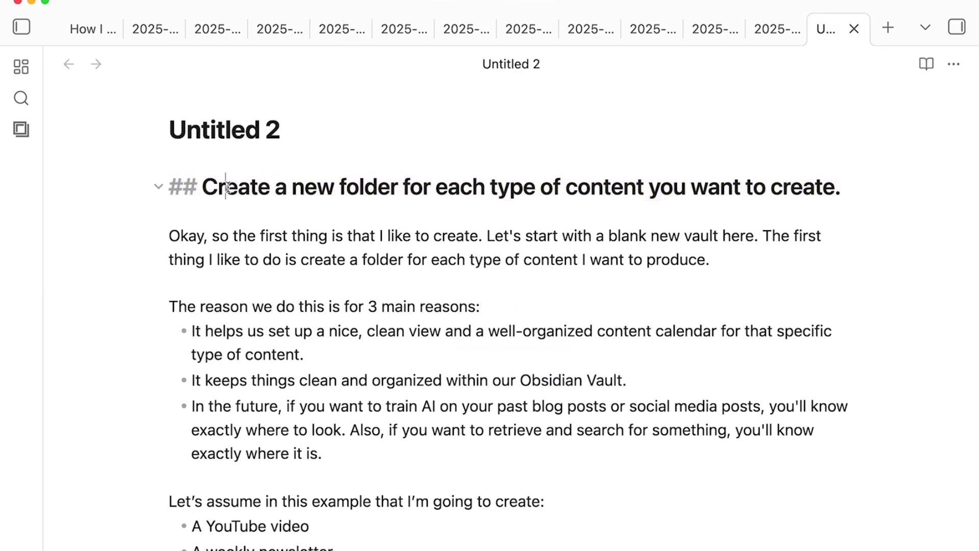
{"action": "key", "text": "shift+super+Right"}
{"action": "key", "text": "super+c"}
{"action": "key", "text": "BackSpace"}
{"action": "key", "text": "BackSpace"}
{"action": "key", "text": "BackSpace"}
{"action": "key", "text": "BackSpace"}
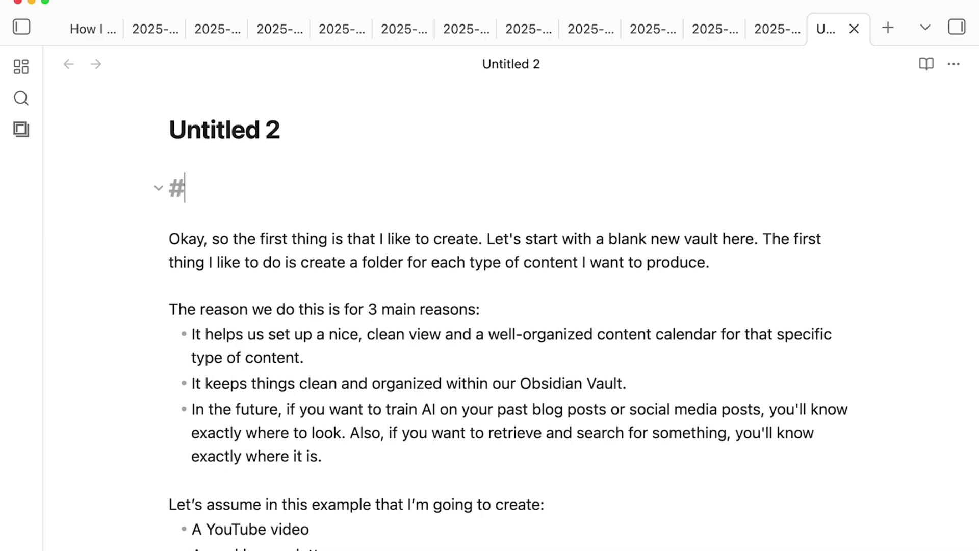
{"action": "left_click", "coordinate": [224, 130]}
{"action": "key", "text": "super+a"}
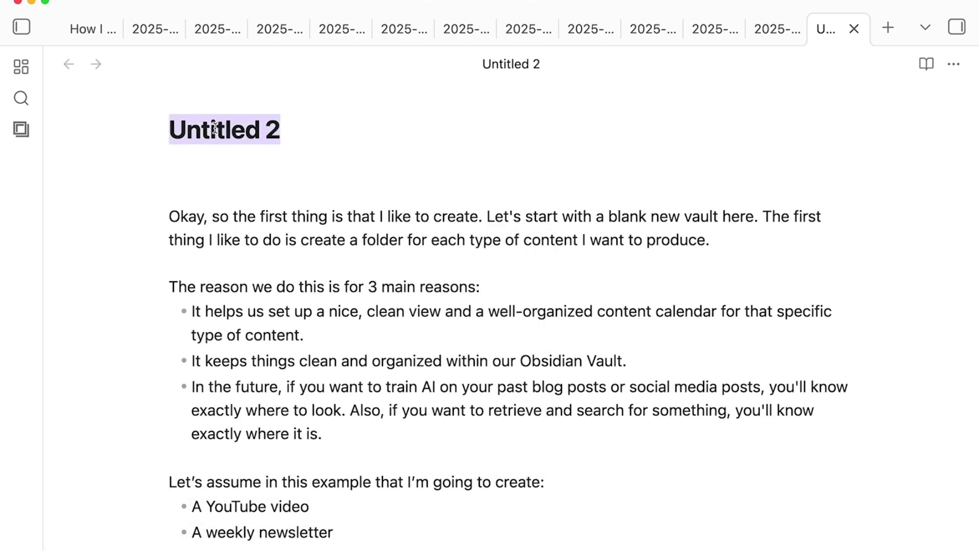
{"action": "key", "text": "super+v"}
{"action": "key", "text": "BackSpace"}
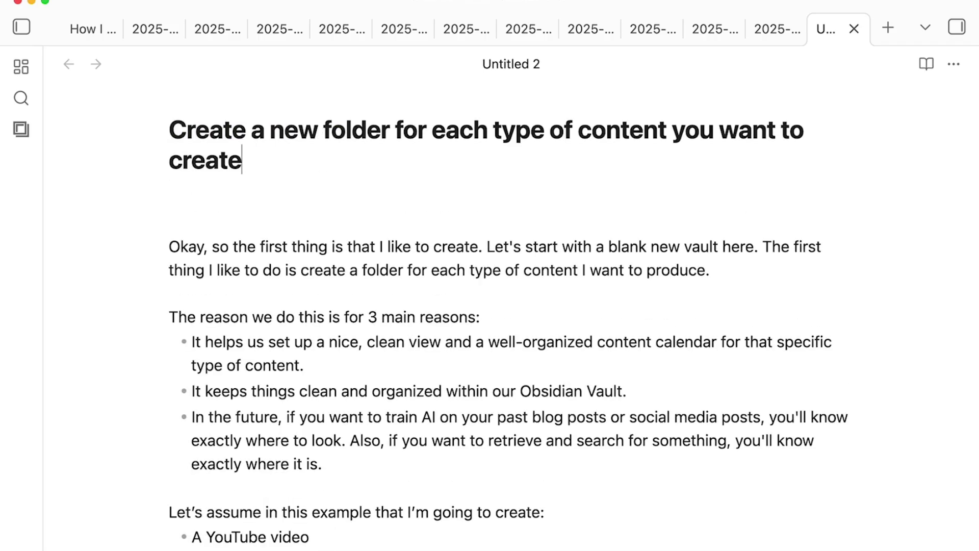
Step: Remove the extra blank line above the new note's body text and check the note's contents
{"action": "left_click", "coordinate": [364, 227]}
{"action": "key", "text": "Down"}
{"action": "key", "text": "BackSpace"}
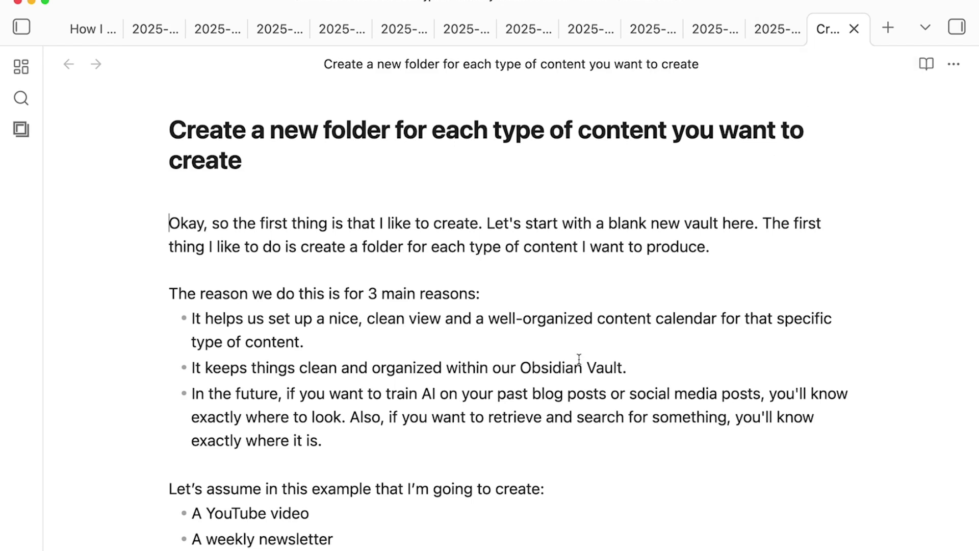
{"action": "scroll", "coordinate": [579, 360], "scroll_direction": "down", "scroll_amount": 6}
{"action": "scroll", "coordinate": [580, 360], "scroll_direction": "up", "scroll_amount": 4}
{"action": "scroll", "coordinate": [579, 359], "scroll_direction": "up", "scroll_amount": 3}
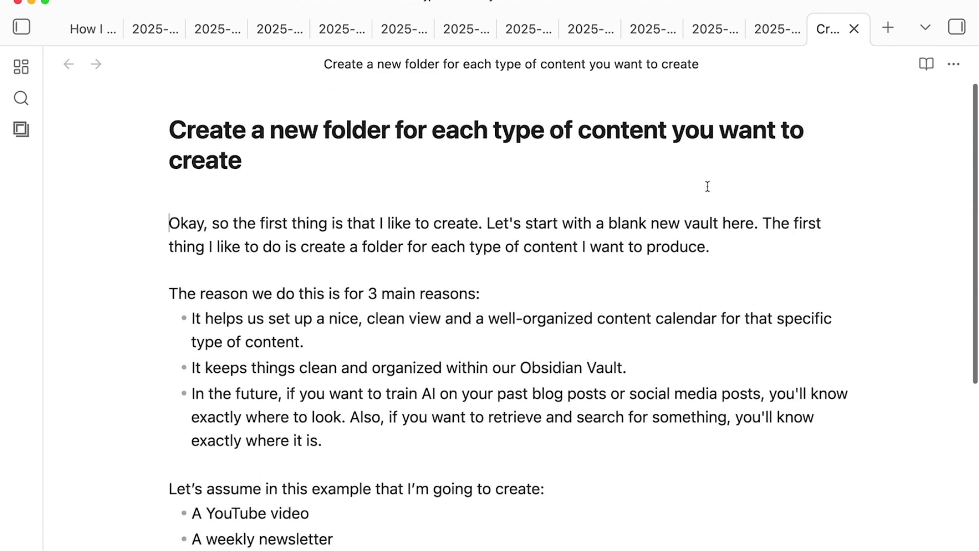
Step: Replace the copied section in the script with an internal link to the note Create a new folder for each type of content you want to create
{"action": "left_click", "coordinate": [87, 29]}
{"action": "scroll", "coordinate": [346, 505], "scroll_direction": "down", "scroll_amount": 5}
{"action": "left_click_drag", "start_coordinate": [433, 413], "coordinate": [169, 148]}
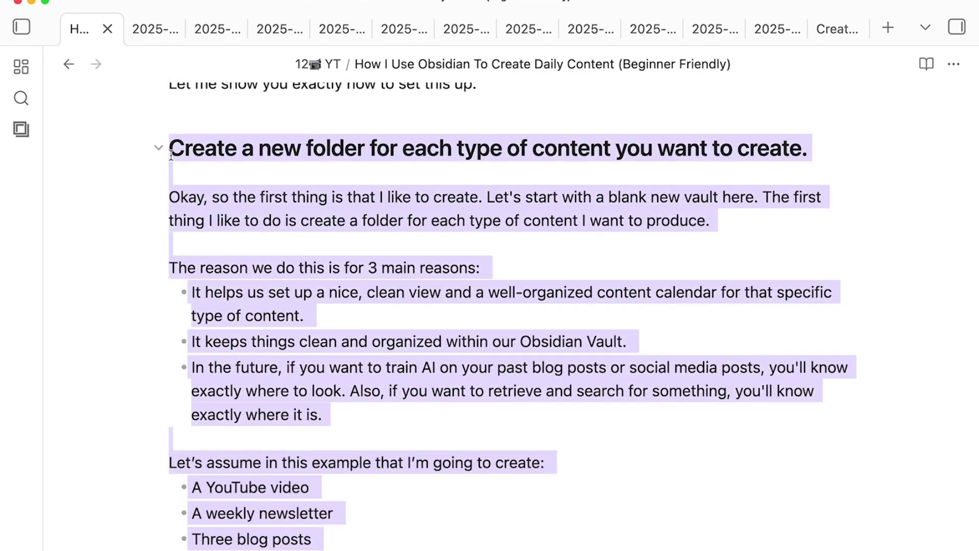
{"action": "key", "text": "cmd+x"}
{"action": "type", "text": "[["}
{"action": "key", "text": "Return"}
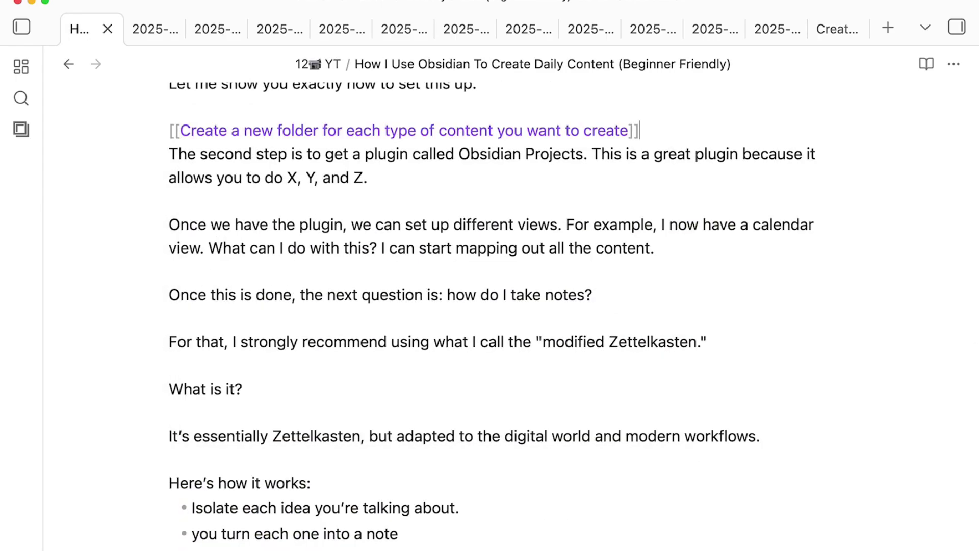
{"action": "key", "text": "Return"}
{"action": "key", "text": "Return"}
Step: Insert an internal link to Content calendar above the new note's body text, with a line break after it
{"action": "left_click", "coordinate": [837, 28]}
{"action": "left_click", "coordinate": [282, 189]}
{"action": "type", "text": "[[C"}
{"action": "type", "text": "ontent calendar"}
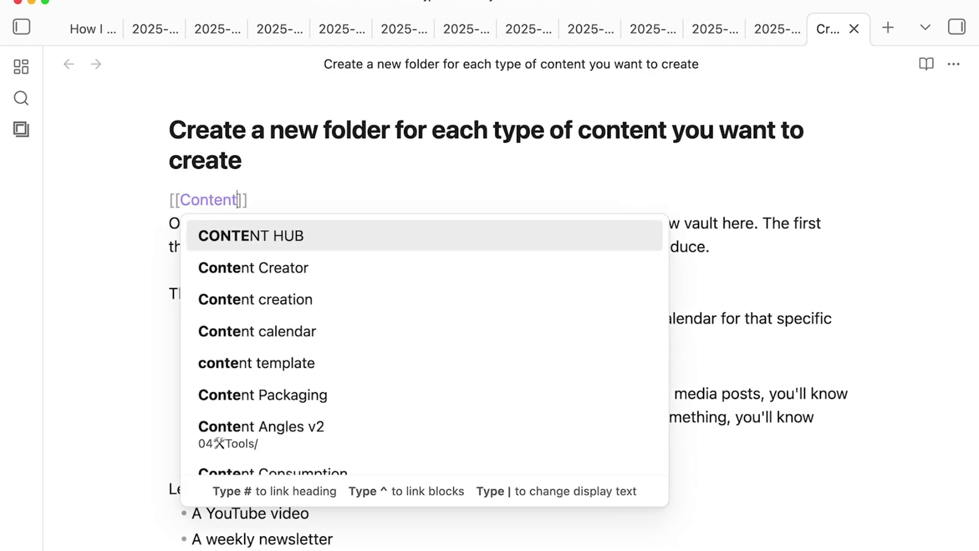
{"action": "key", "text": "Return"}
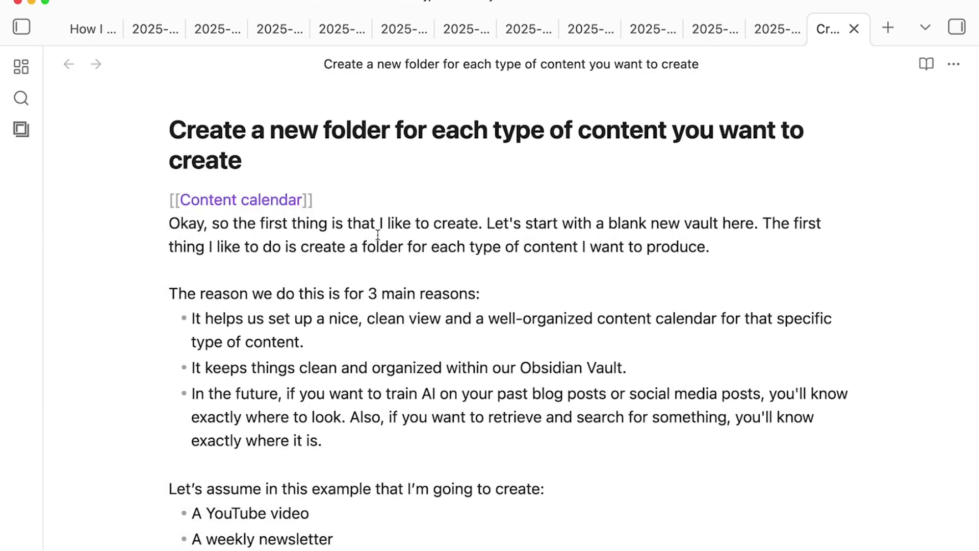
{"action": "key", "text": "Return"}
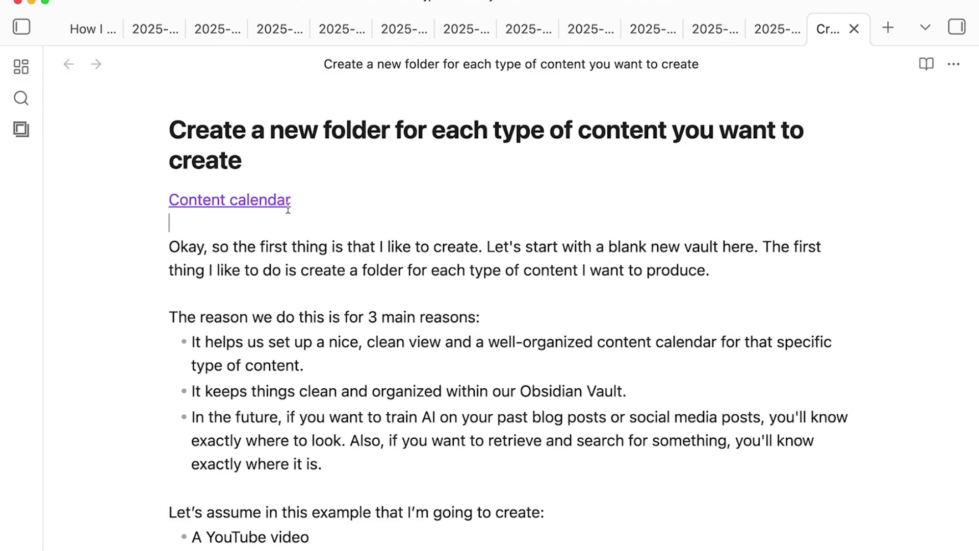
Step: Open the linked Content calendar note and read through its contents
{"action": "left_click", "coordinate": [258, 201]}
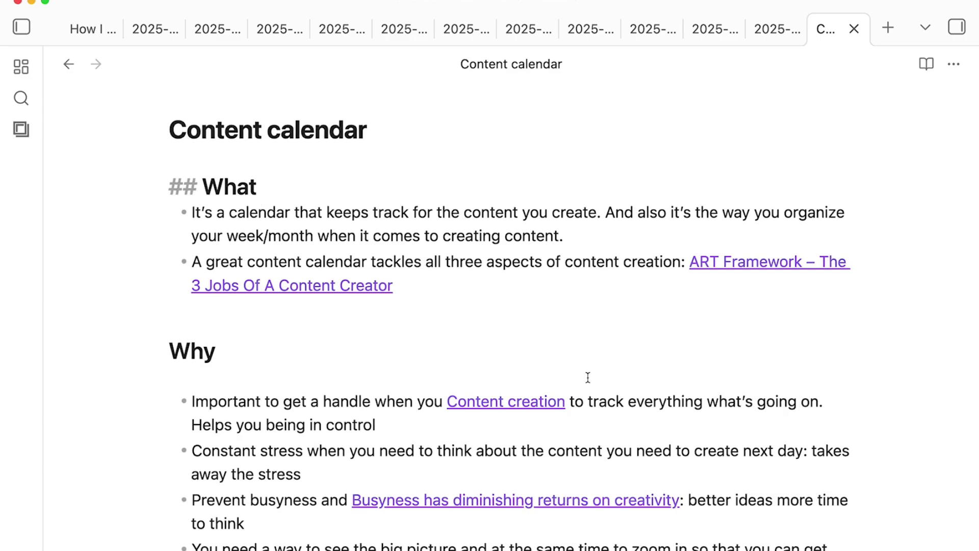
{"action": "scroll", "coordinate": [589, 359], "scroll_direction": "down", "scroll_amount": 5}
{"action": "scroll", "coordinate": [589, 360], "scroll_direction": "down", "scroll_amount": 10}
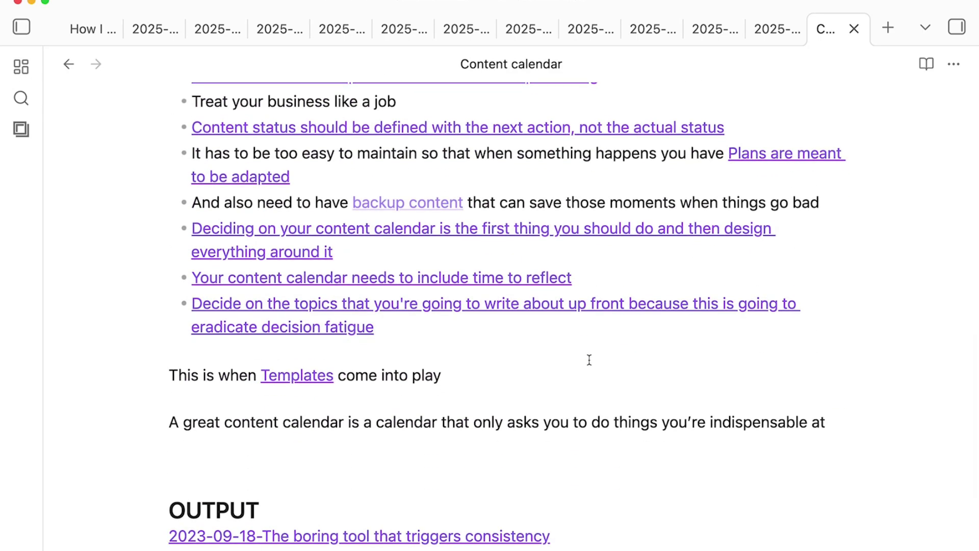
Step: Open the local graph of the Content calendar note to examine its connected notes
{"action": "key", "text": "super+shift+g"}
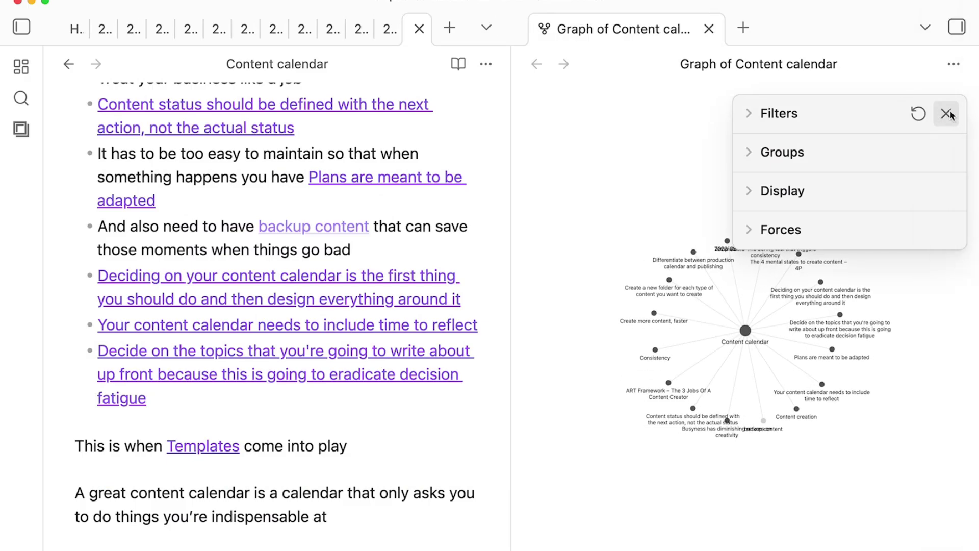
{"action": "left_click", "coordinate": [946, 113]}
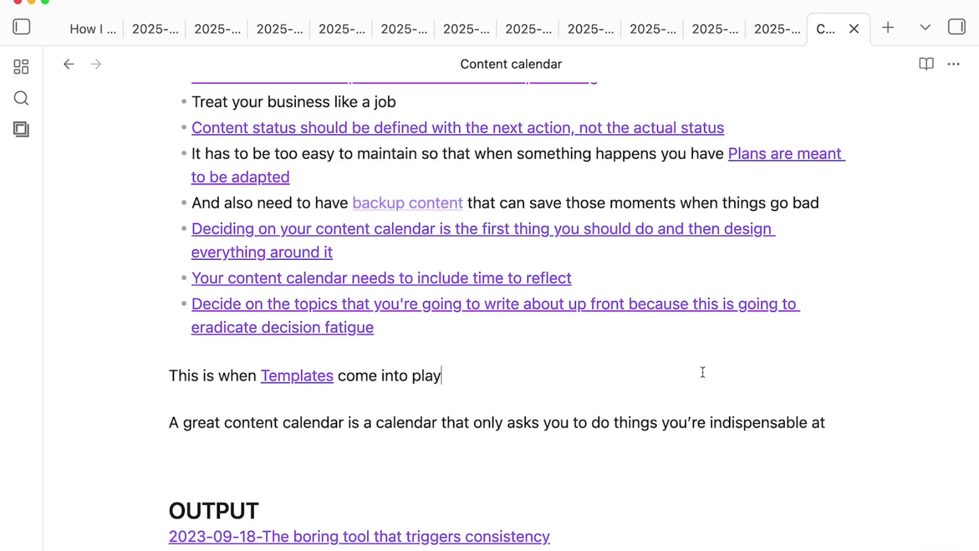
{"action": "scroll", "coordinate": [703, 374], "scroll_direction": "up", "scroll_amount": 3}
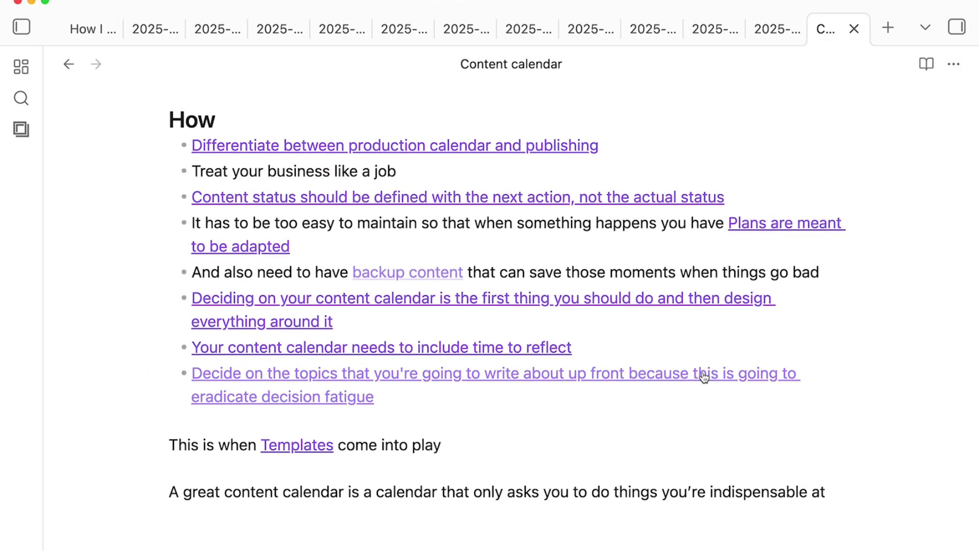
{"action": "key", "text": "super+p"}
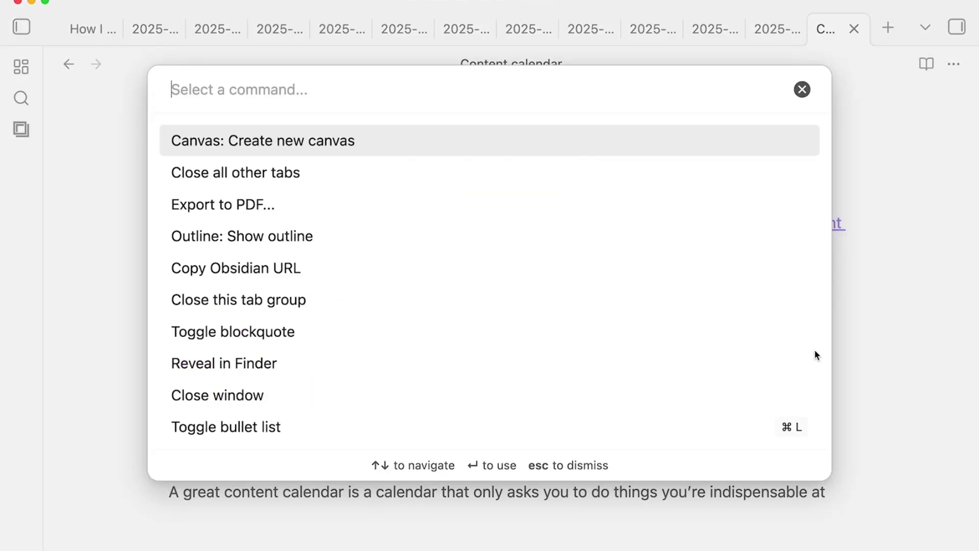
{"action": "type", "text": "local"}
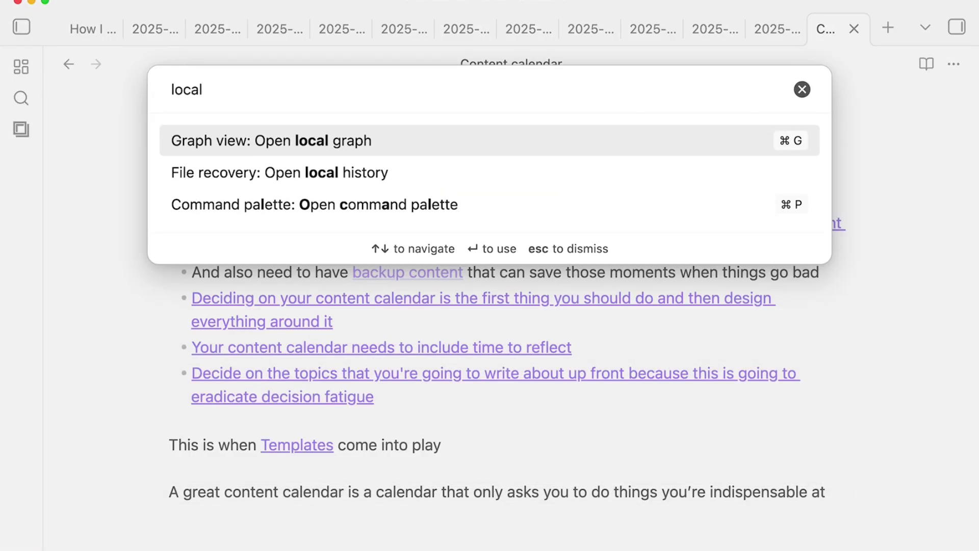
{"action": "key", "text": "Return"}
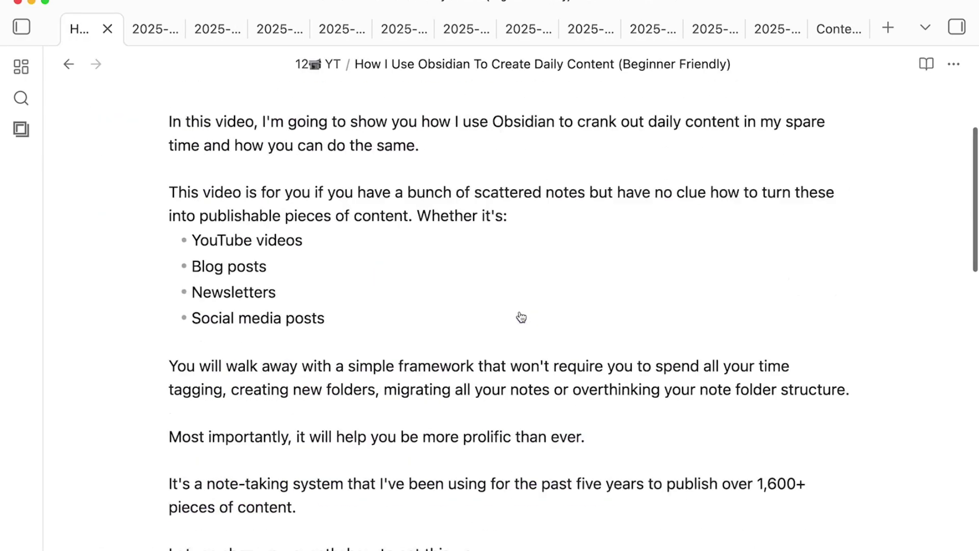
Step: Review the script's opening, and open Projects in a new tab to check the list of available projects
{"action": "scroll", "coordinate": [517, 316], "scroll_direction": "up", "scroll_amount": 3}
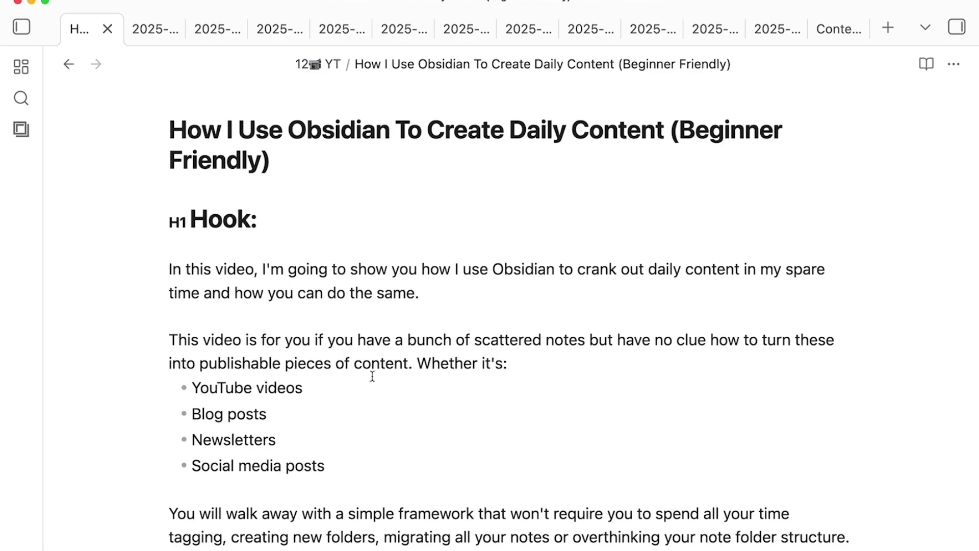
{"action": "scroll", "coordinate": [372, 377], "scroll_direction": "down", "scroll_amount": 2}
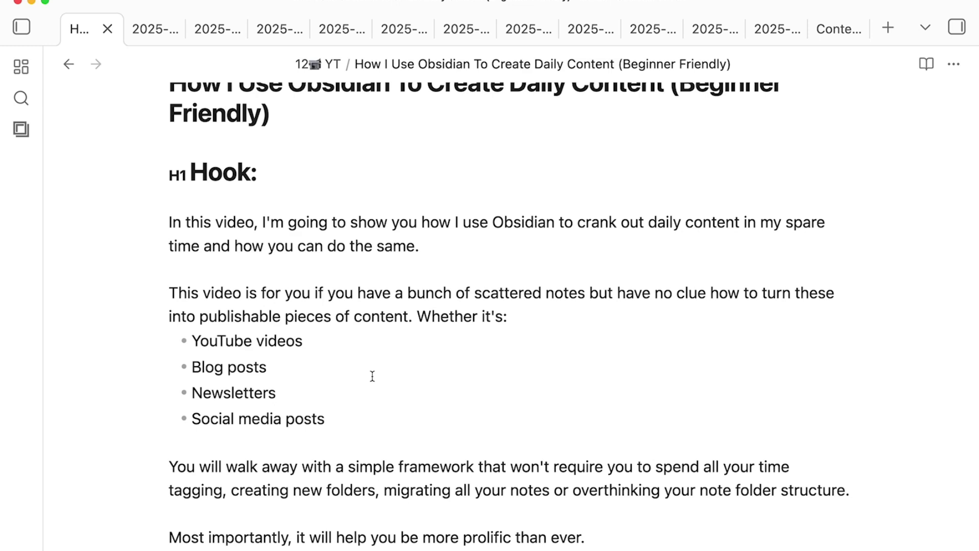
{"action": "left_click", "coordinate": [889, 29]}
{"action": "left_click", "coordinate": [21, 129]}
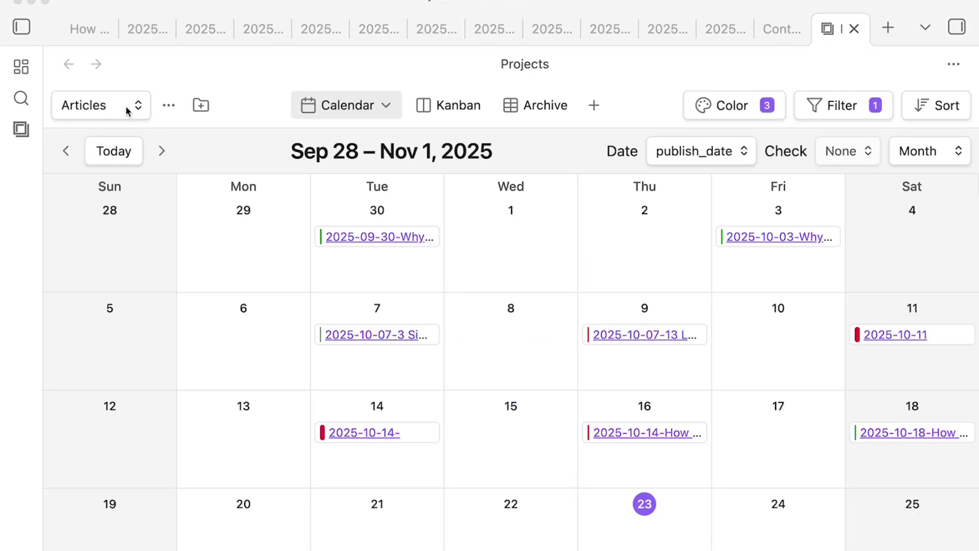
{"action": "left_click", "coordinate": [88, 105]}
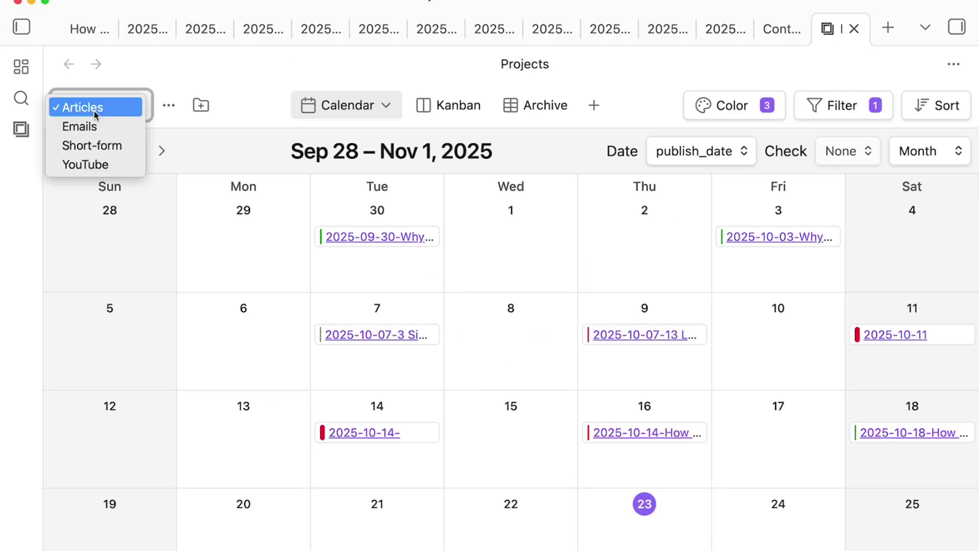
{"action": "key", "text": "Escape"}
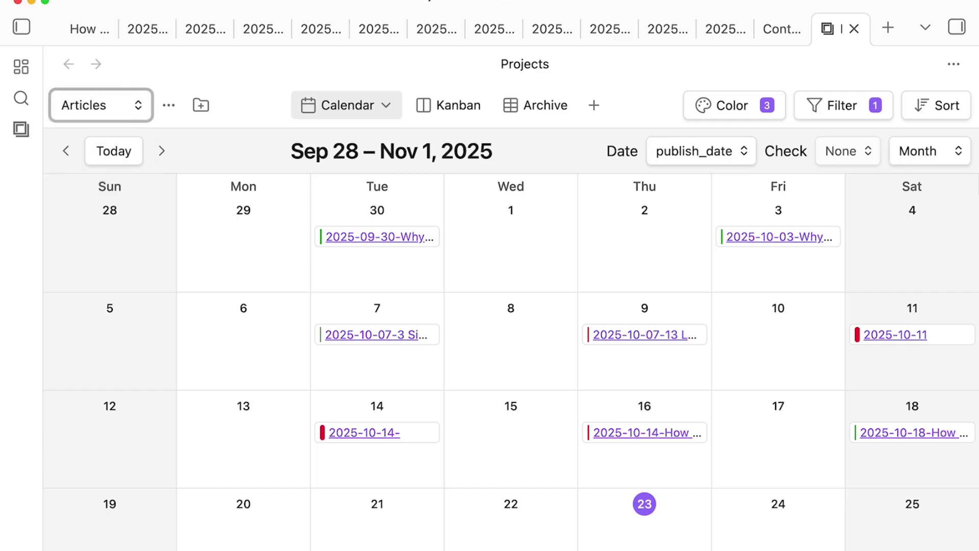
Step: Create an Articles project note named How to create daily content with obsidian on October 23, 2025, and open it
{"action": "left_click", "coordinate": [659, 549]}
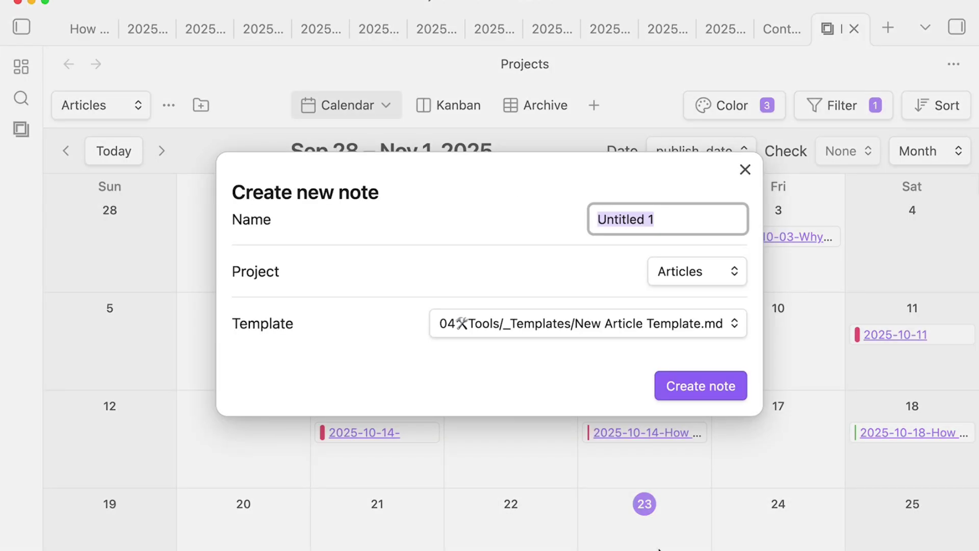
{"action": "type", "text": "How to create dail"}
{"action": "type", "text": "y content with obsidian"}
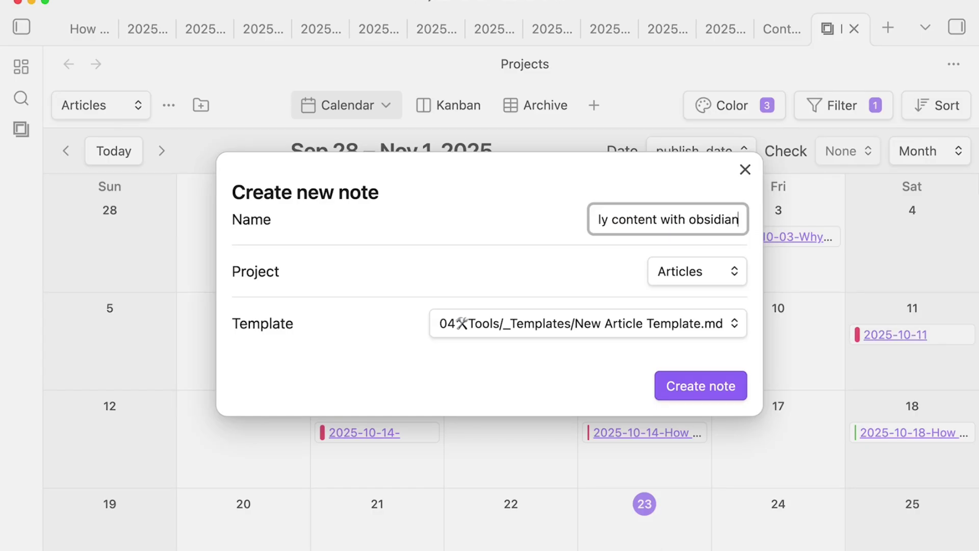
{"action": "key", "text": "Return"}
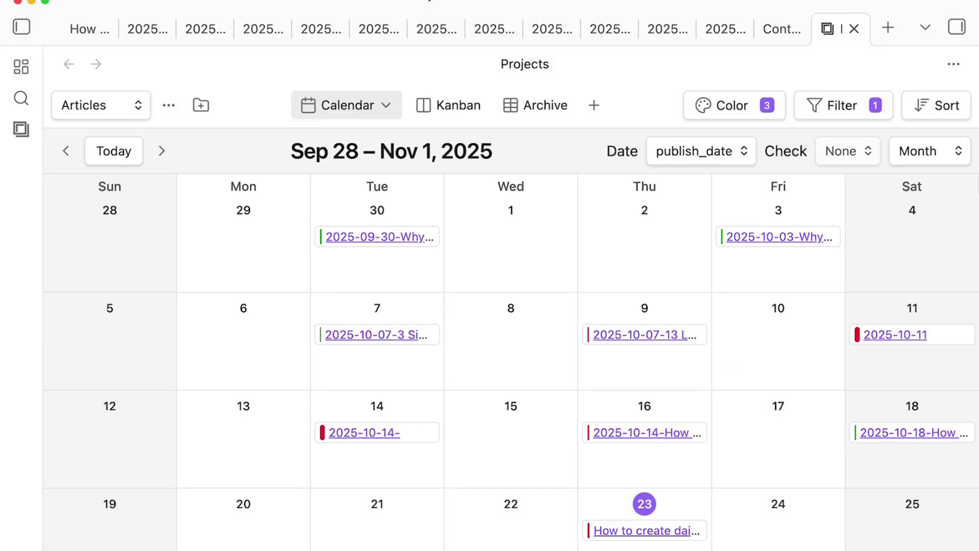
{"action": "left_click", "coordinate": [646, 534]}
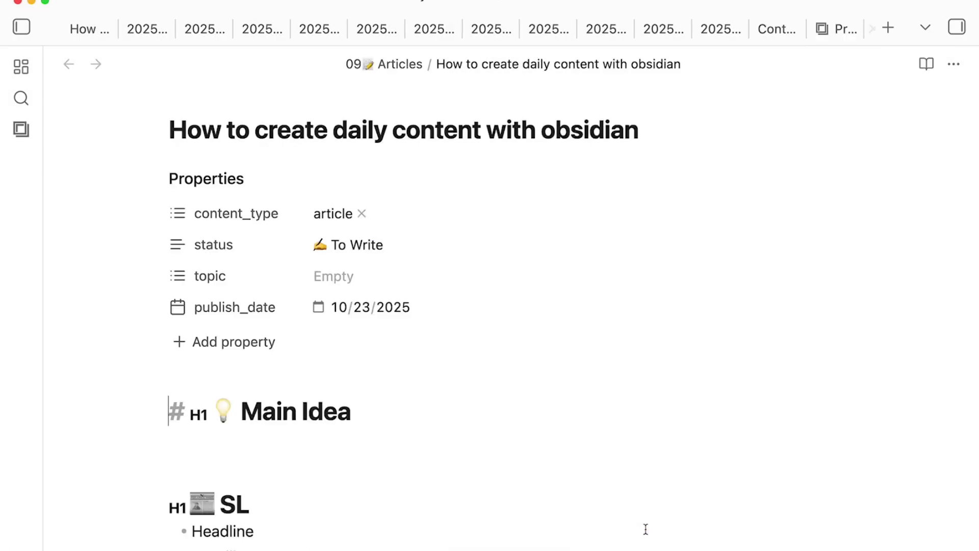
{"action": "scroll", "coordinate": [324, 425], "scroll_direction": "down", "scroll_amount": 2}
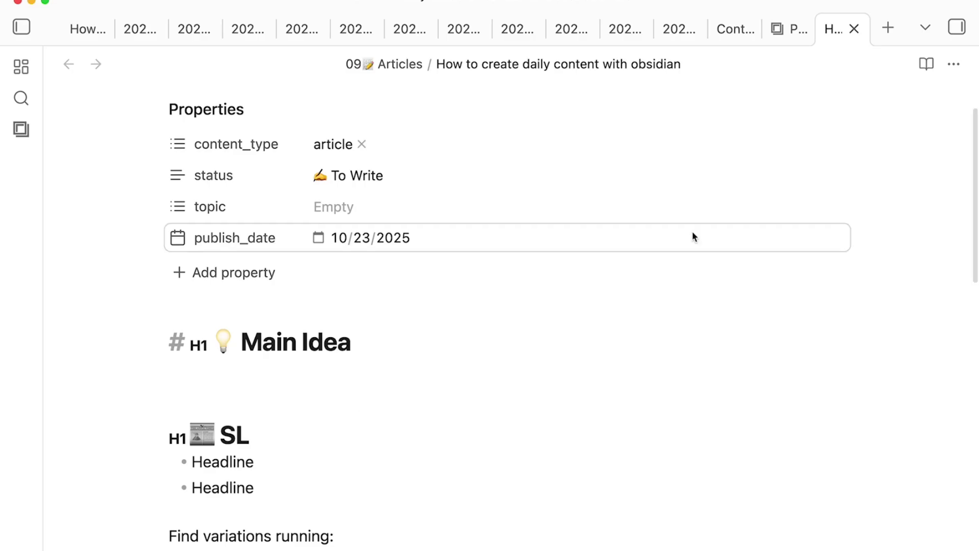
Step: Open the article 5 Simple Rules I Follow Religiously To Publish Daily Content in a split pane beside the new article
{"action": "left_click", "coordinate": [888, 28]}
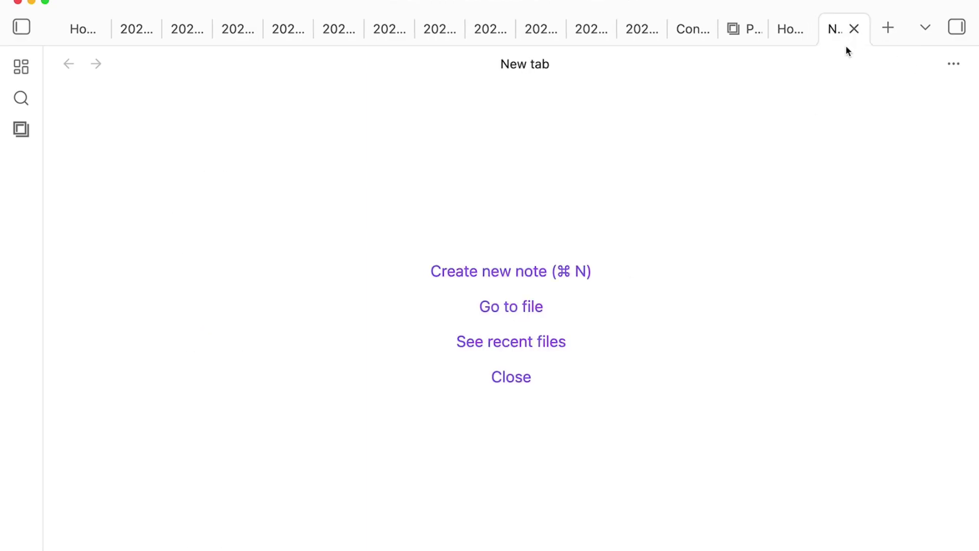
{"action": "left_click_drag", "start_coordinate": [833, 30], "coordinate": [863, 169]}
{"action": "scroll", "coordinate": [175, 150], "scroll_direction": "up", "scroll_amount": 3}
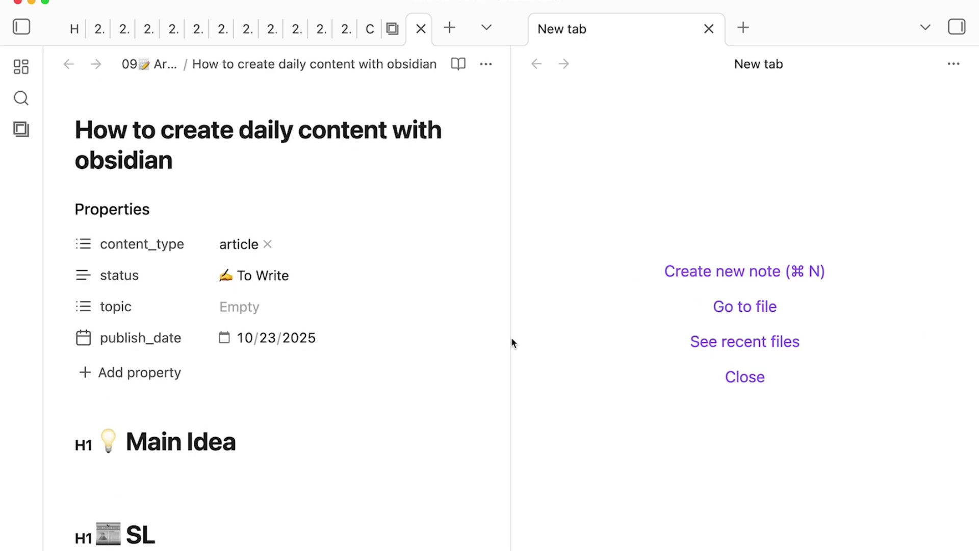
{"action": "left_click", "coordinate": [727, 306]}
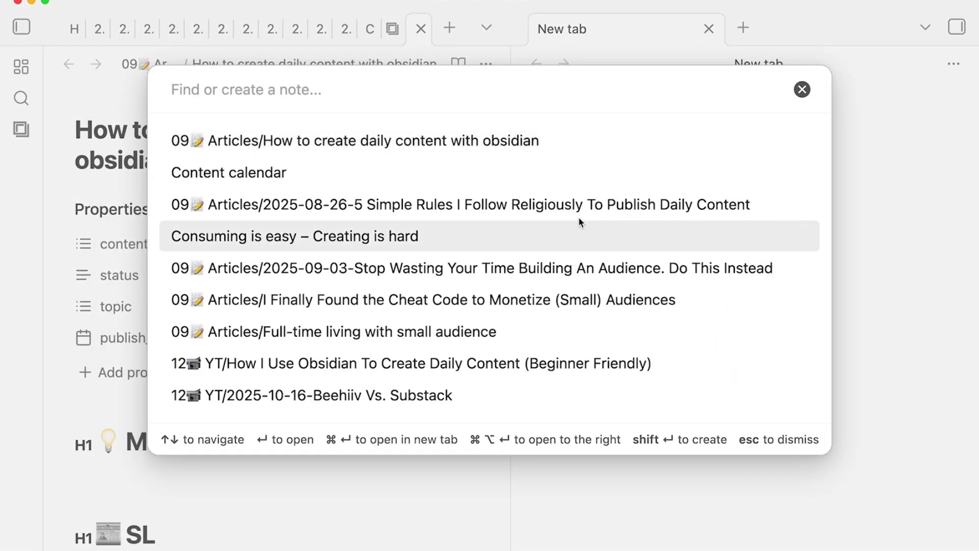
{"action": "type", "text": "5 Simple Rules I Follow Religiously To Publish Daily Content"}
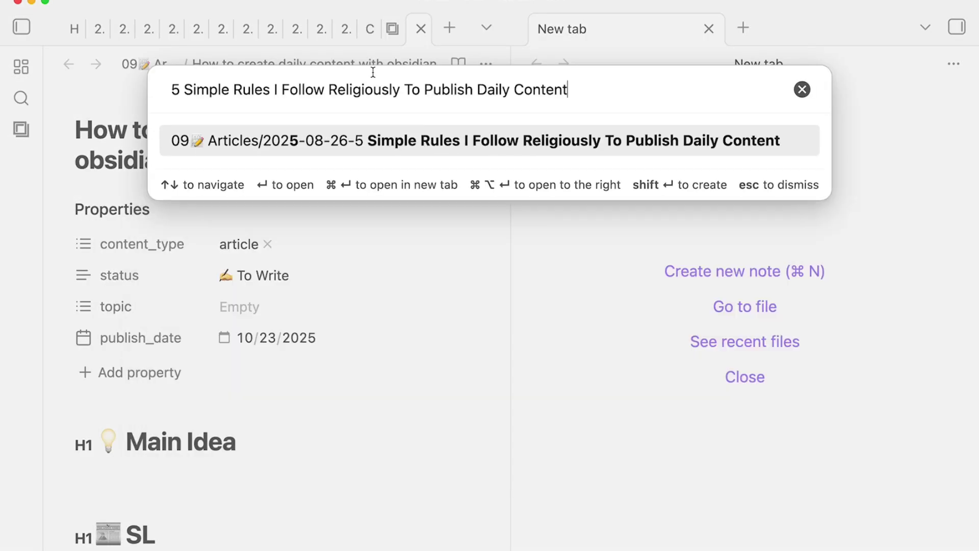
{"action": "left_click", "coordinate": [423, 143]}
Step: Review the linked ideas listed in the published article and compare them with the new article's title and template sections
{"action": "scroll", "coordinate": [694, 414], "scroll_direction": "down", "scroll_amount": 4}
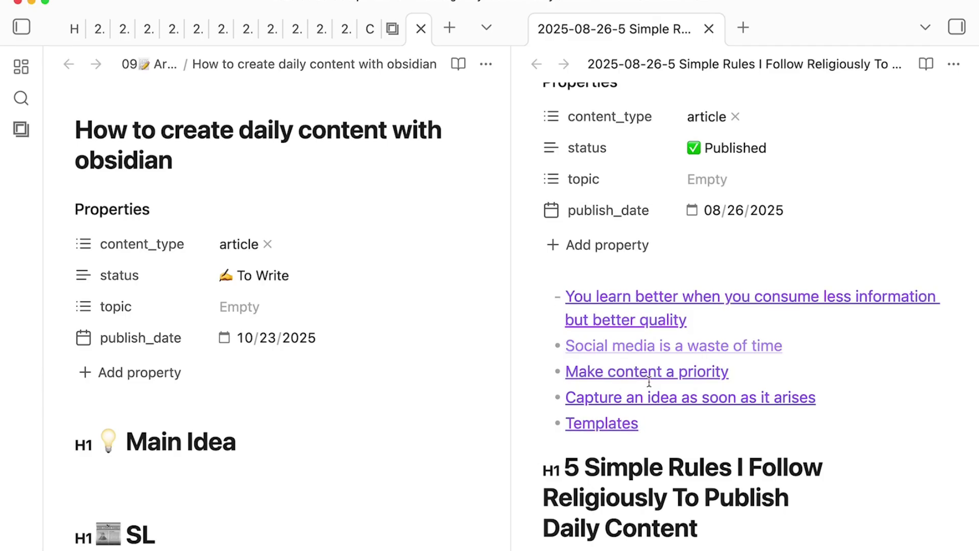
{"action": "scroll", "coordinate": [477, 390], "scroll_direction": "down", "scroll_amount": 3}
{"action": "scroll", "coordinate": [324, 365], "scroll_direction": "up", "scroll_amount": 3}
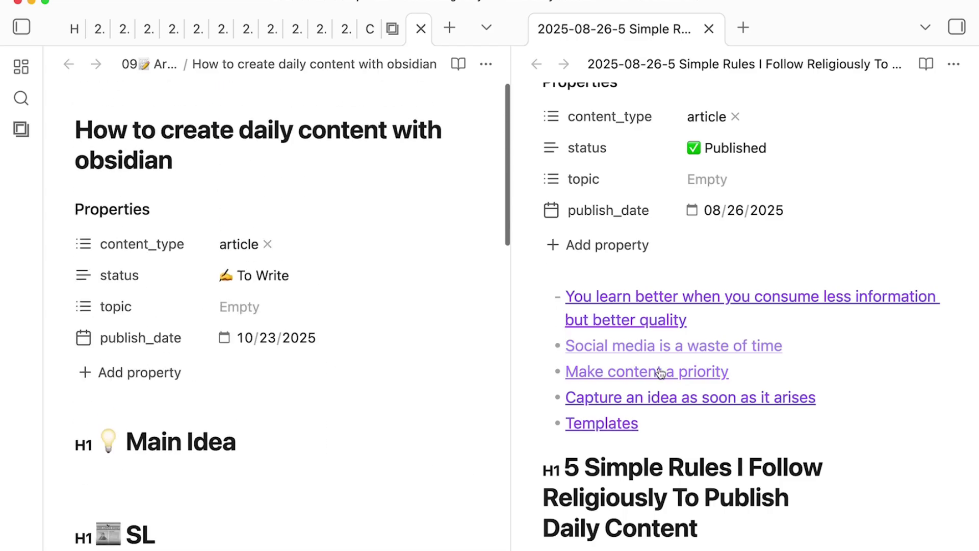
{"action": "left_click_drag", "start_coordinate": [245, 132], "coordinate": [173, 160]}
{"action": "left_click", "coordinate": [173, 160]}
{"action": "scroll", "coordinate": [194, 387], "scroll_direction": "down", "scroll_amount": 1}
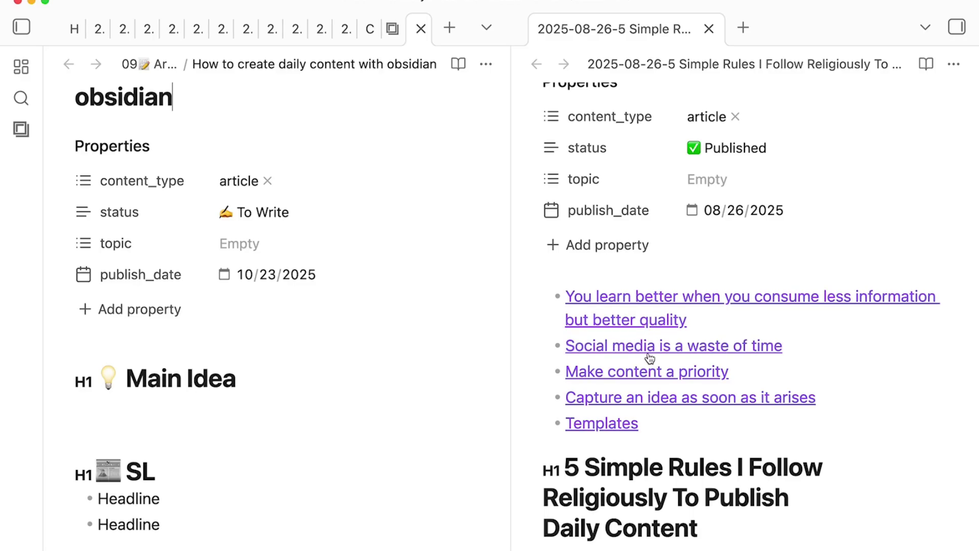
{"action": "scroll", "coordinate": [649, 358], "scroll_direction": "down", "scroll_amount": 1}
{"action": "scroll", "coordinate": [192, 160], "scroll_direction": "up", "scroll_amount": 2}
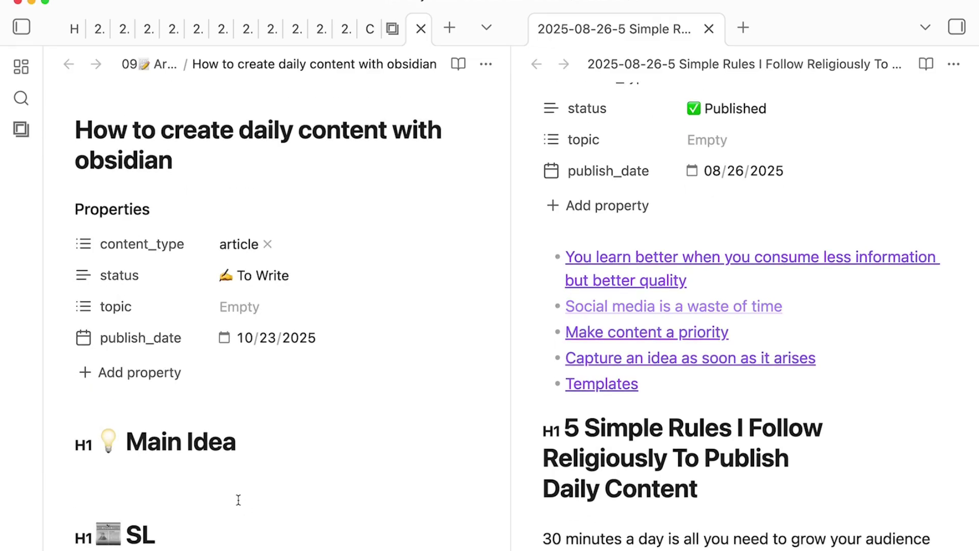
Step: Insert an internal link to the note Make content a priority under the new article's Main Idea heading
{"action": "left_click", "coordinate": [228, 484]}
{"action": "type", "text": "[["}
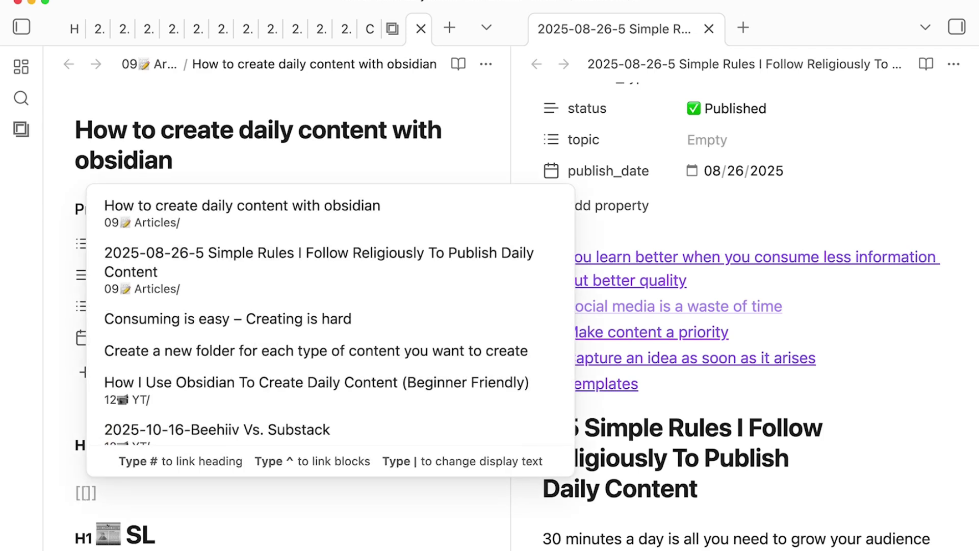
{"action": "type", "text": "make "}
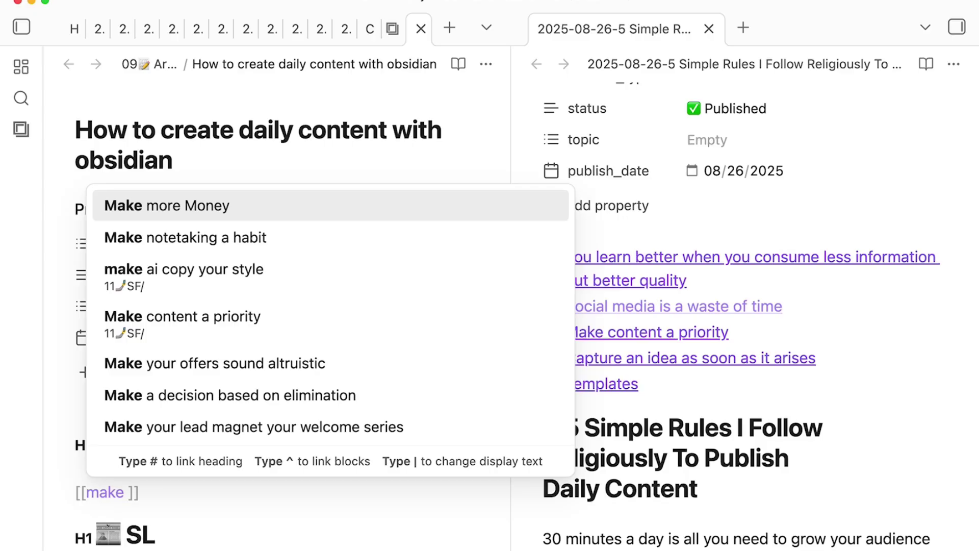
{"action": "type", "text": "conetnt"}
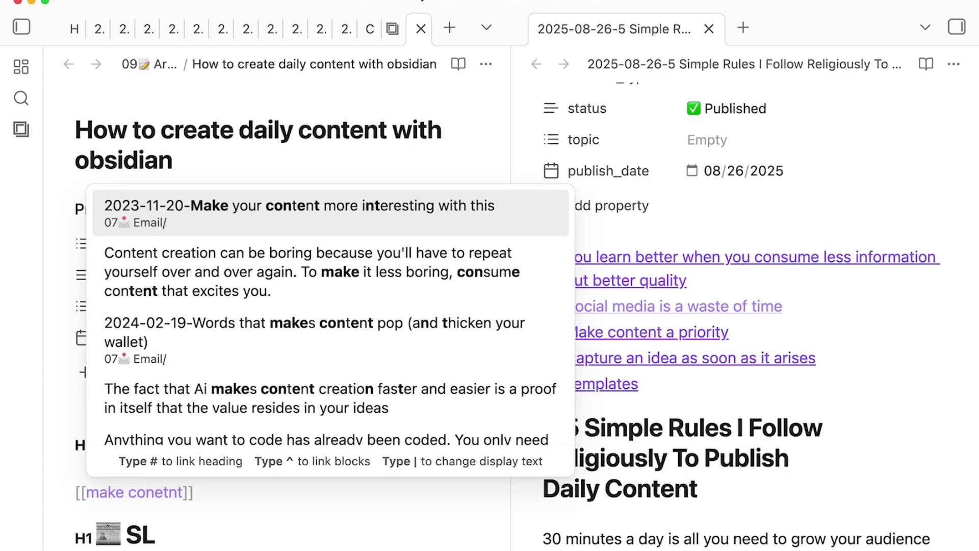
{"action": "key", "text": "BackSpace"}
{"action": "key", "text": "BackSpace"}
{"action": "key", "text": "BackSpace"}
{"action": "key", "text": "BackSpace"}
{"action": "key", "text": "Return"}
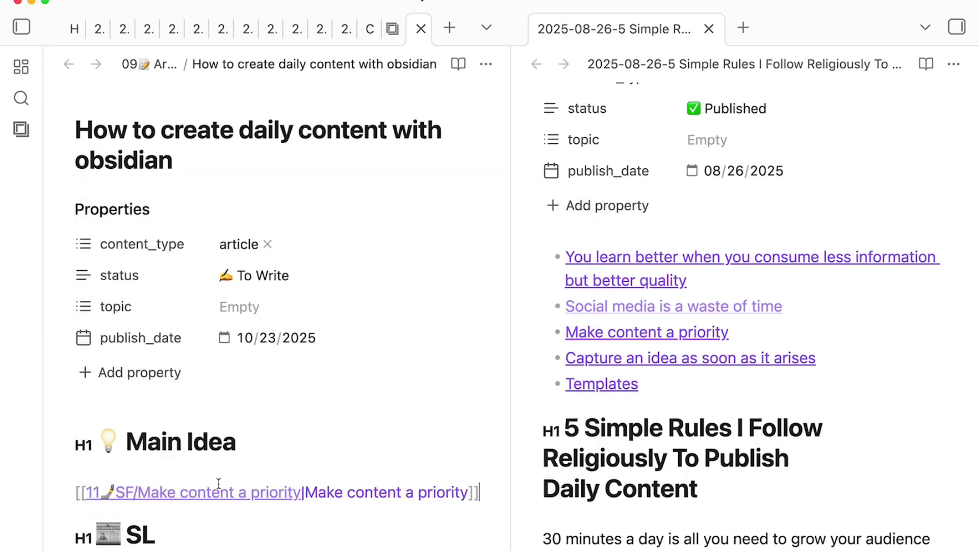
{"action": "left_click", "coordinate": [234, 465]}
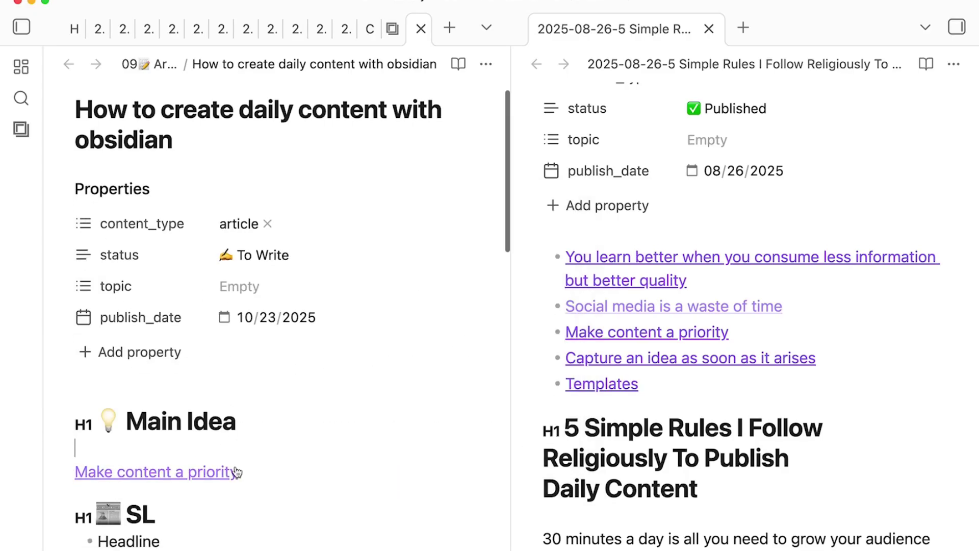
Step: Read through the linked Make content a priority note, return to the article and add a line break below the link
{"action": "left_click", "coordinate": [190, 476]}
{"action": "scroll", "coordinate": [188, 470], "scroll_direction": "down", "scroll_amount": 3}
{"action": "left_click_drag", "start_coordinate": [335, 426], "coordinate": [44, 237]}
{"action": "left_click", "coordinate": [147, 266]}
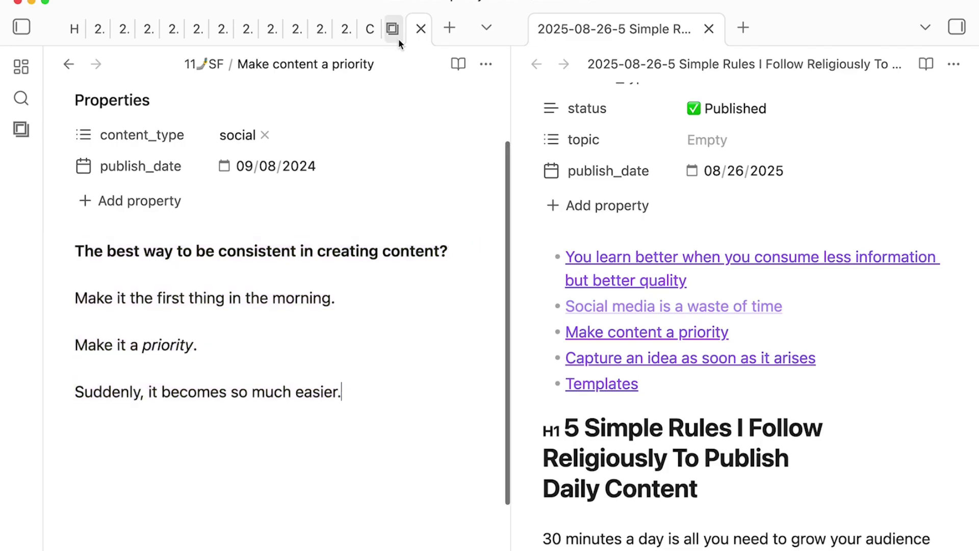
{"action": "left_click", "coordinate": [73, 68]}
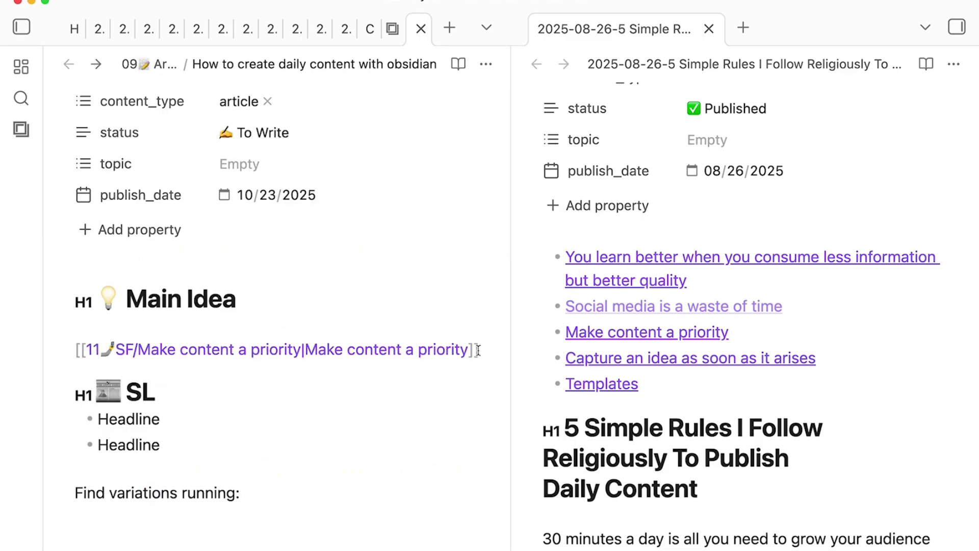
{"action": "key", "text": "Return"}
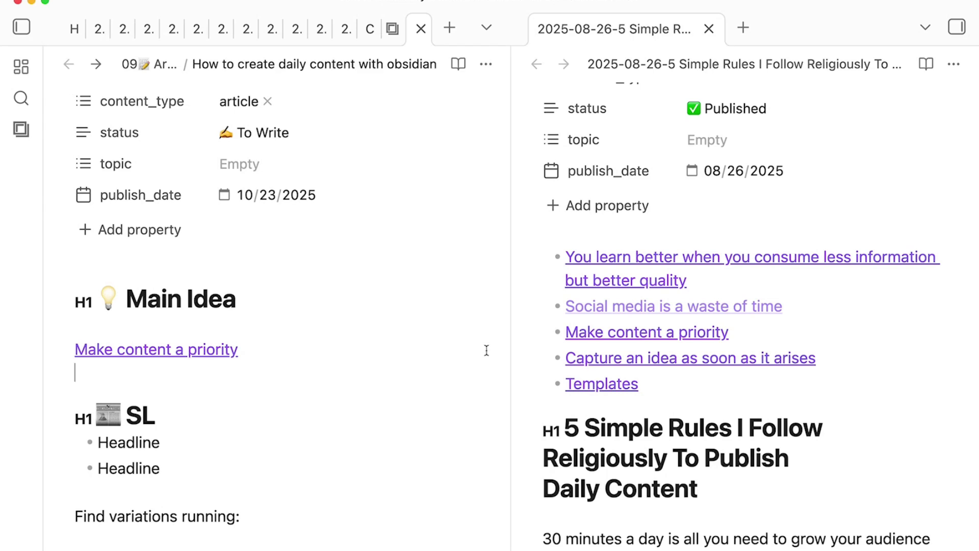
Step: Open the published article's linked note Capture an idea as soon as it arises, and examine note connections in the graph view
{"action": "scroll", "coordinate": [714, 403], "scroll_direction": "down", "scroll_amount": 2}
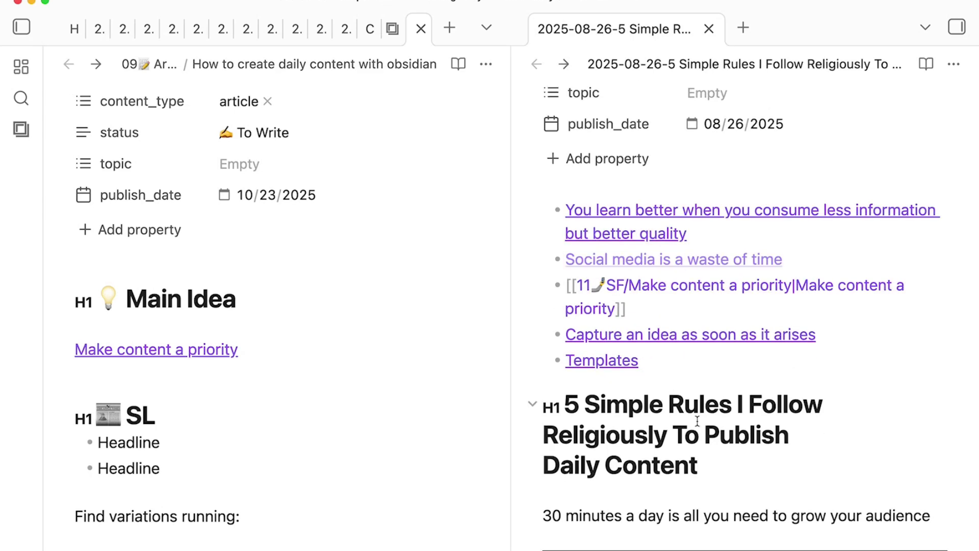
{"action": "left_click", "coordinate": [628, 343]}
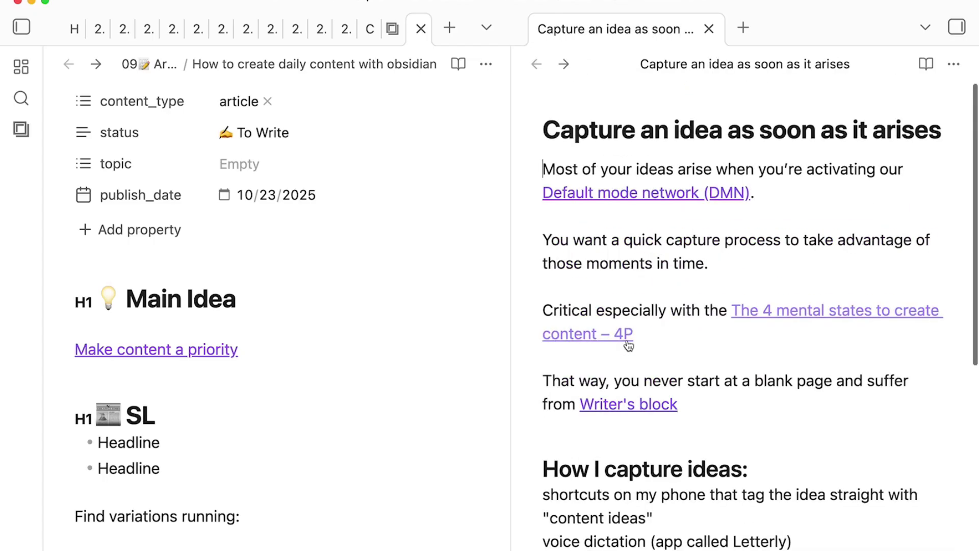
{"action": "key", "text": "super+p"}
{"action": "type", "text": "local"}
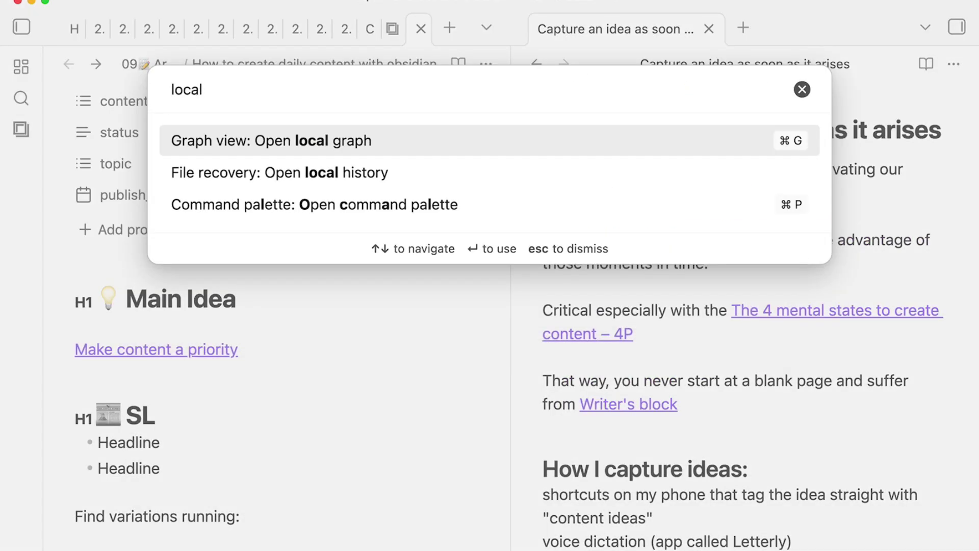
{"action": "key", "text": "Down"}
{"action": "key", "text": "Up"}
{"action": "key", "text": "Return"}
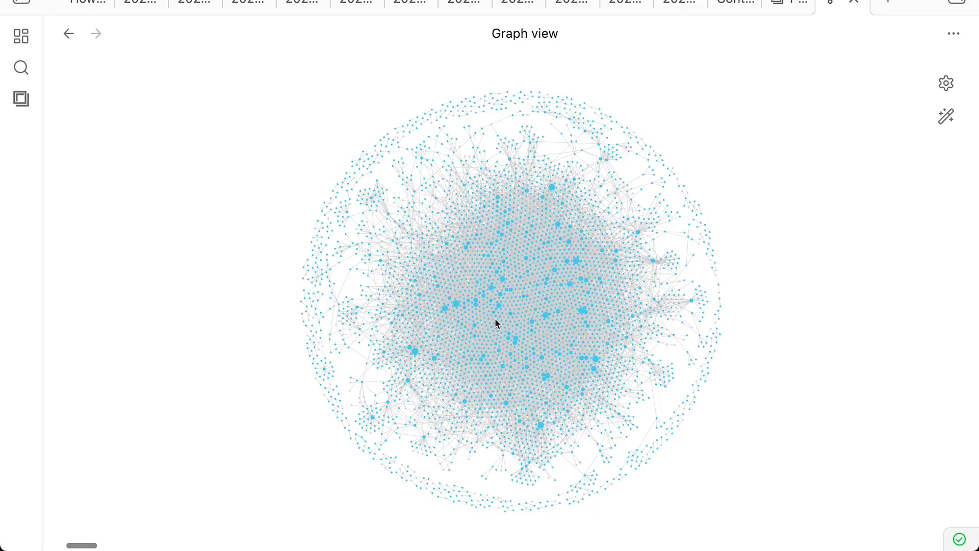
{"action": "scroll", "coordinate": [495, 322], "scroll_direction": "up", "scroll_amount": 5}
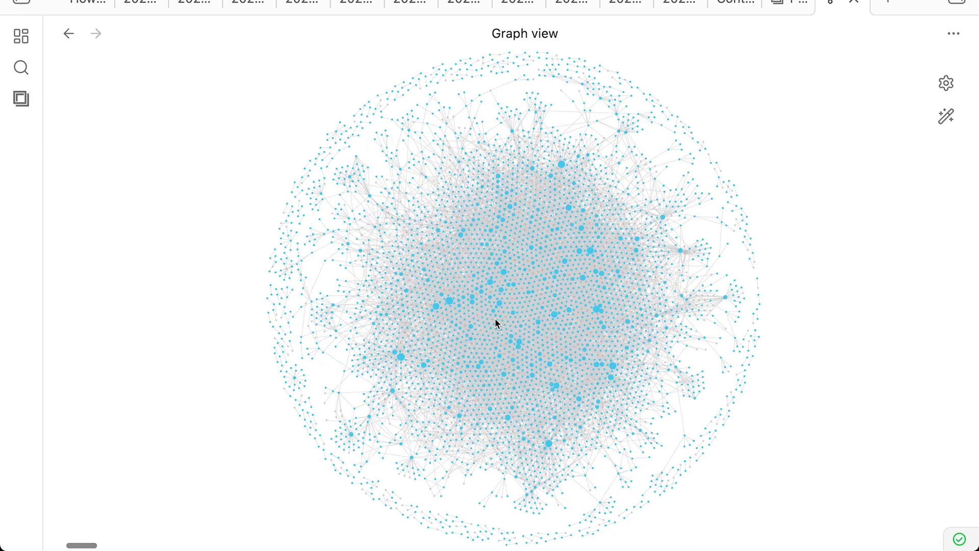